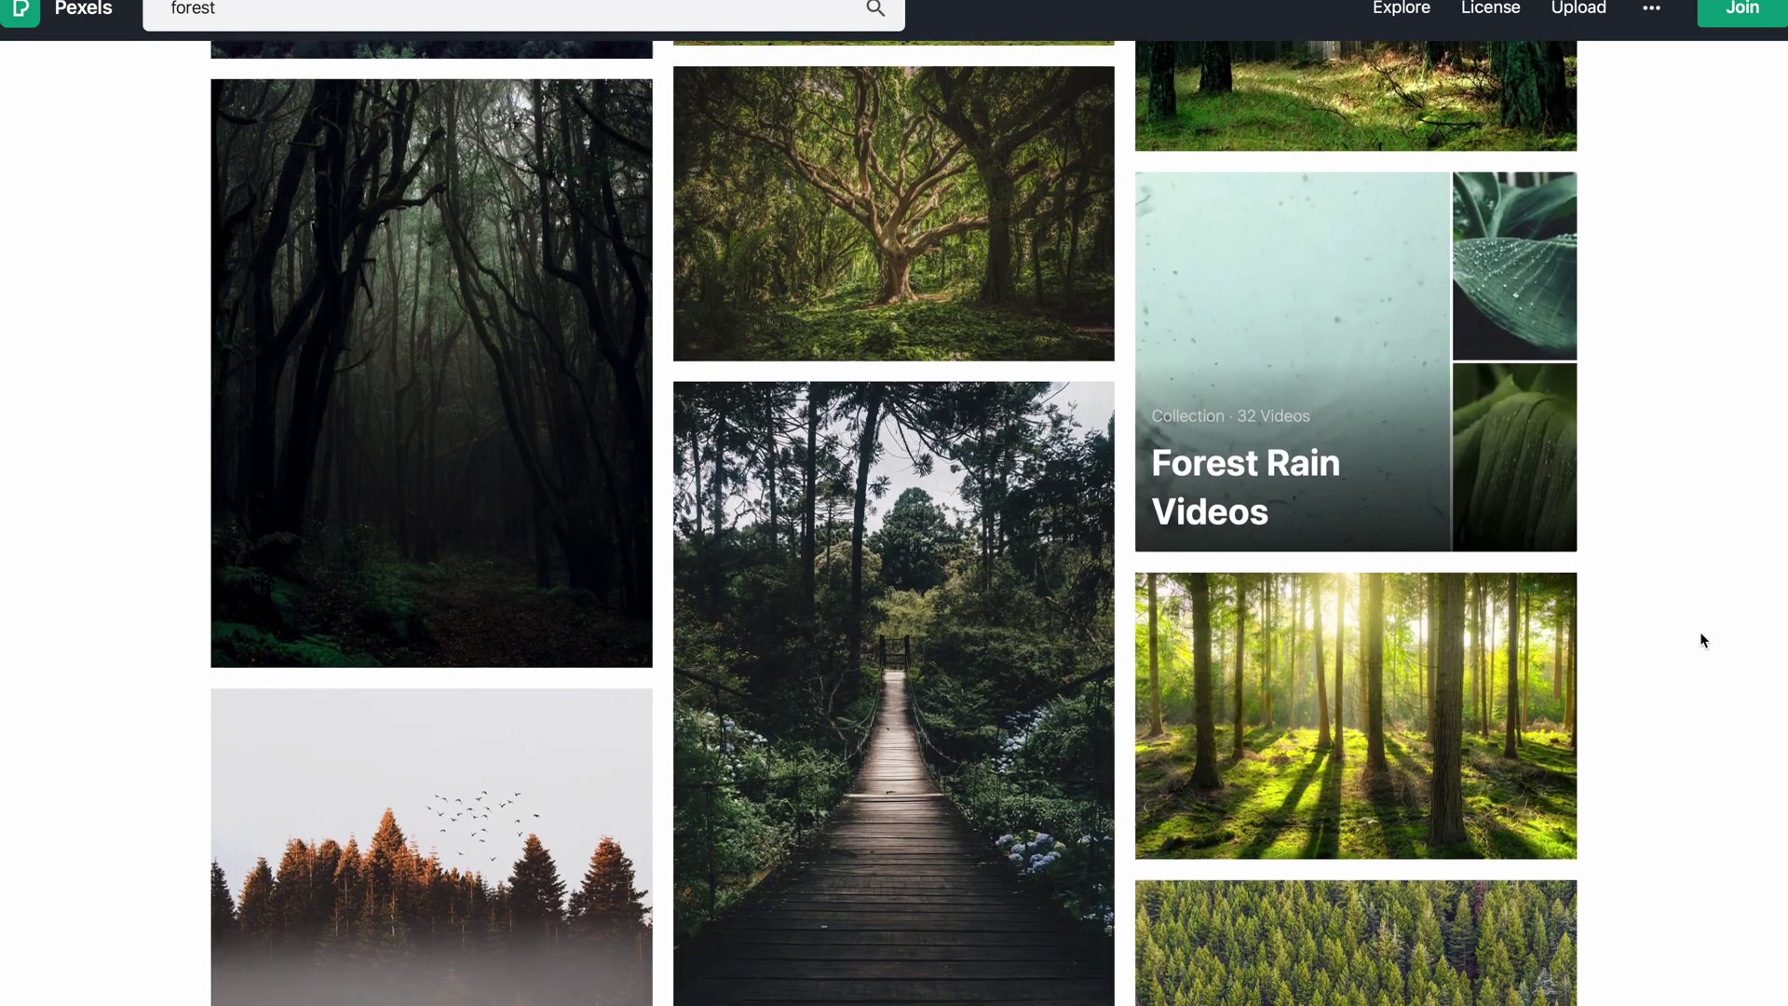
Scroll down through the Pexels 'forest' stock photo results
scroll(1701, 632, down, 5)
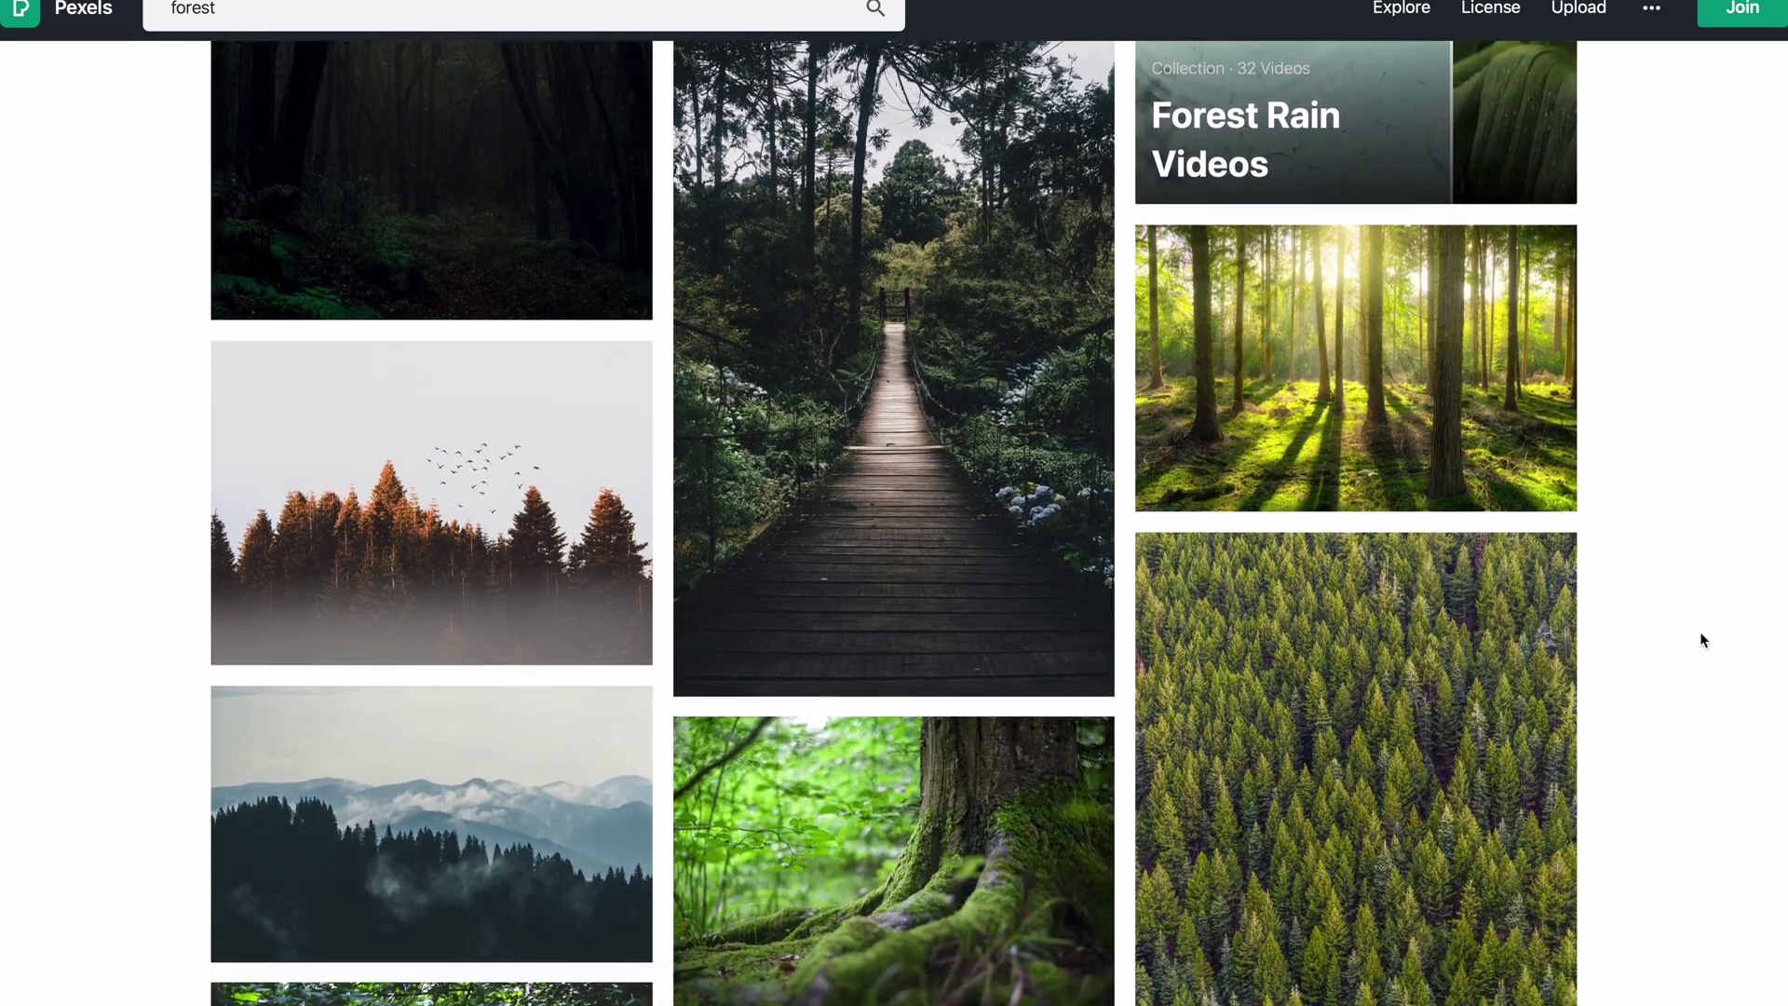
scroll(1701, 639, down, 6)
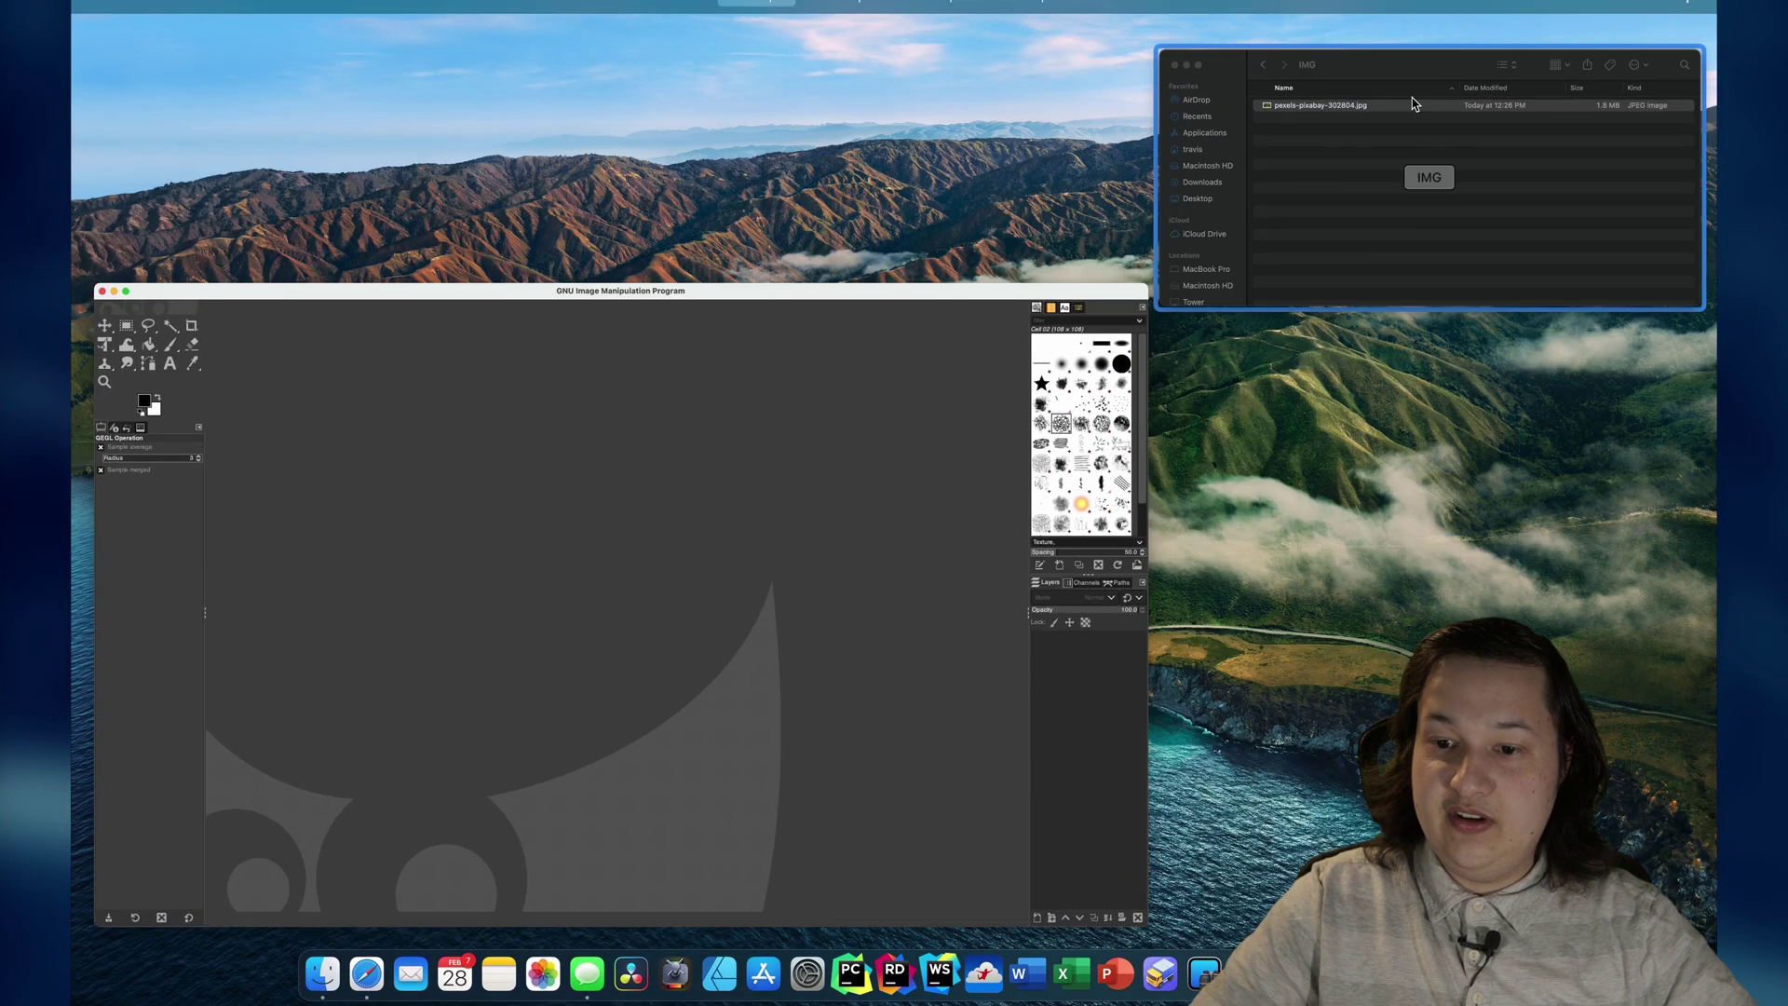
Drop pexels-pixabay-302804.jpg from the IMG folder into GIMP, converting it to built-in sRGB
click(1323, 241)
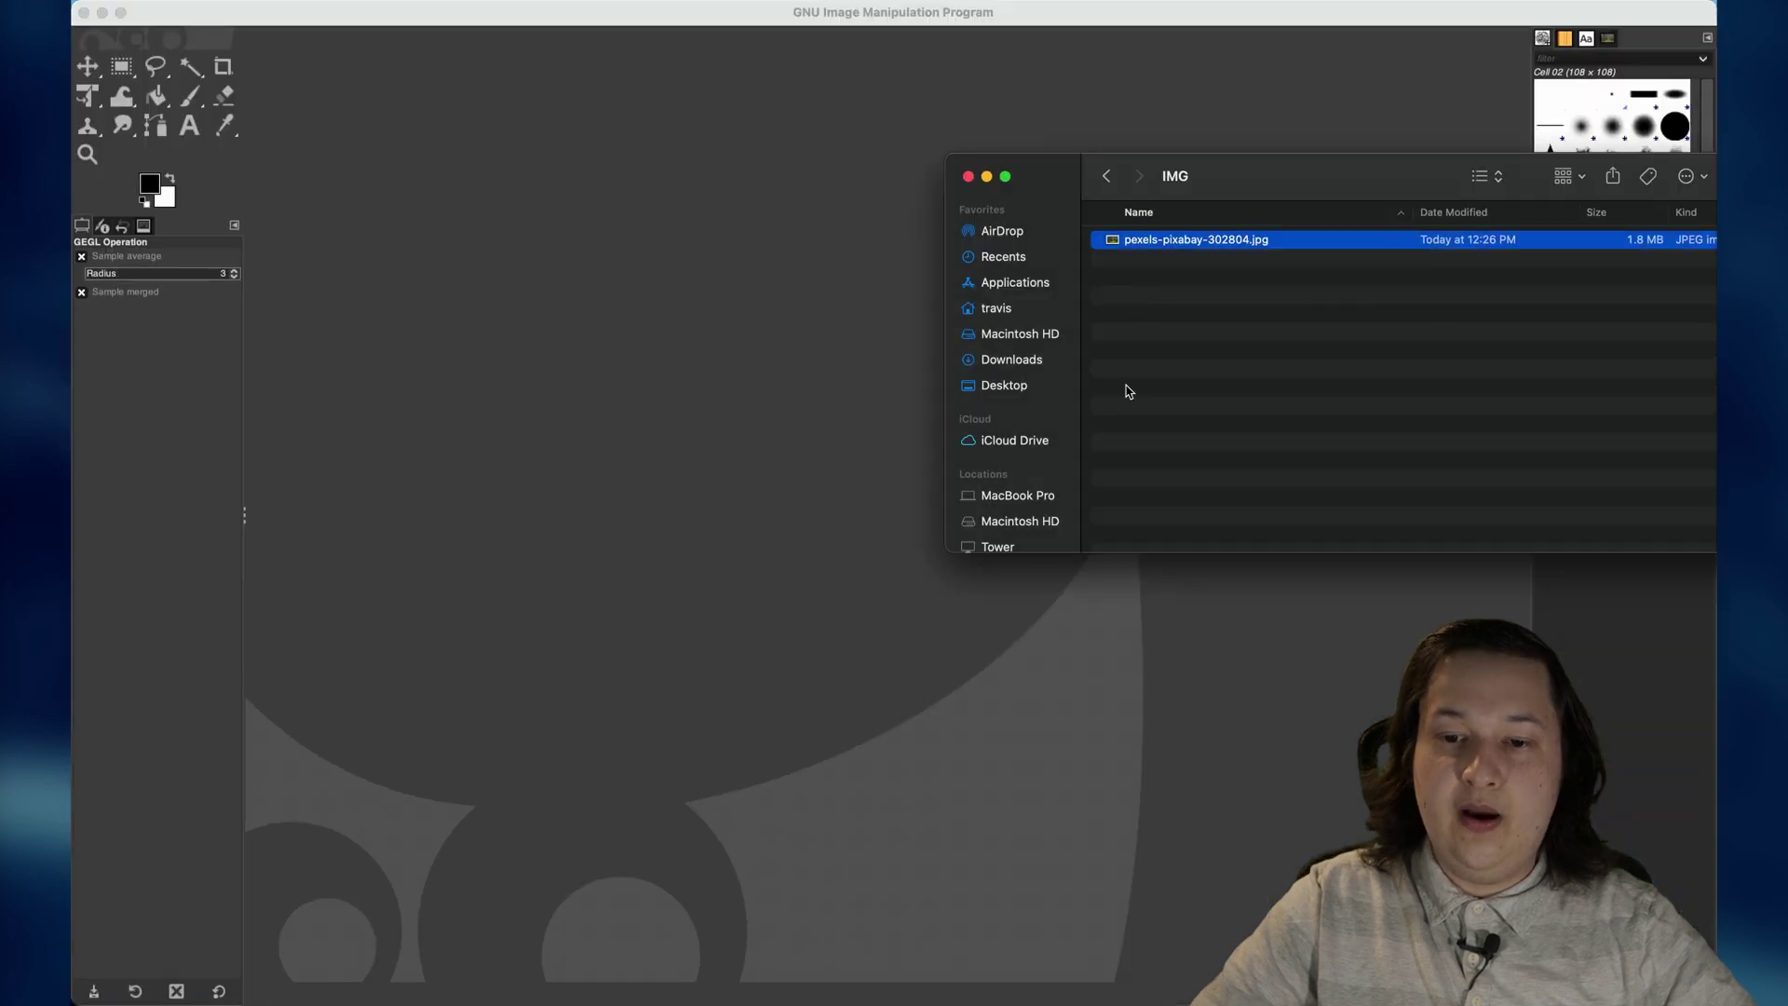
drag(1358, 174, 1125, 223)
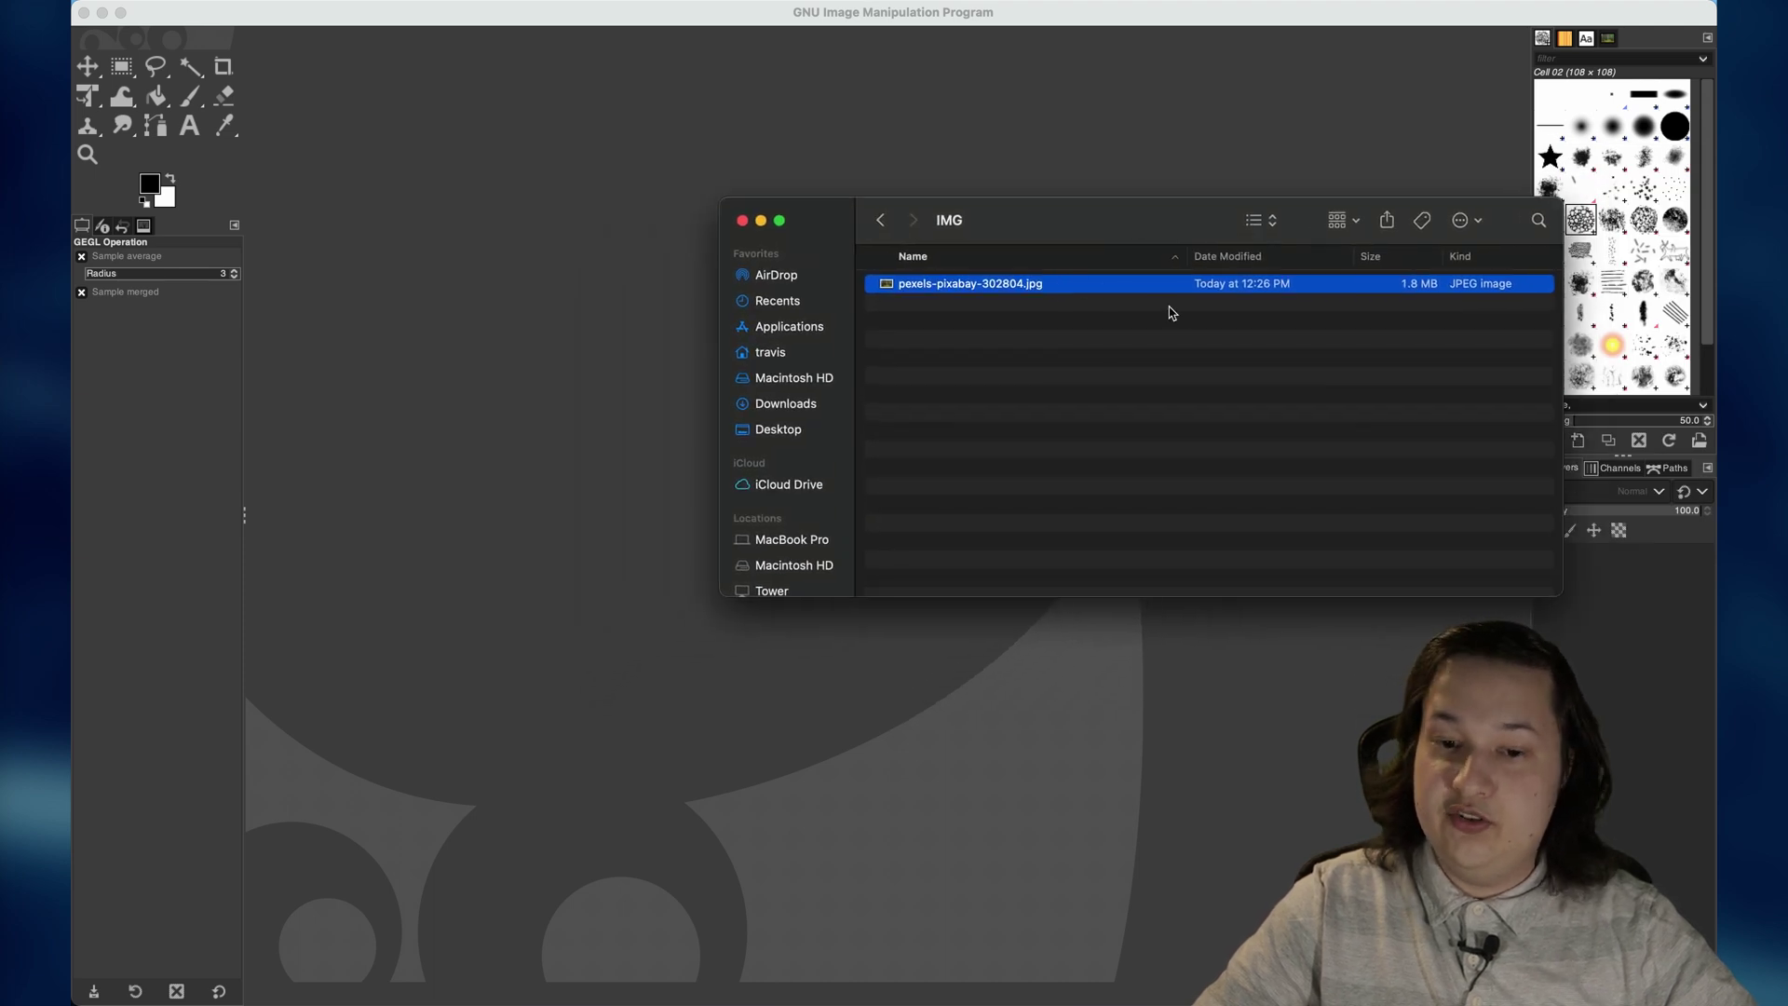
drag(1053, 223, 1327, 213)
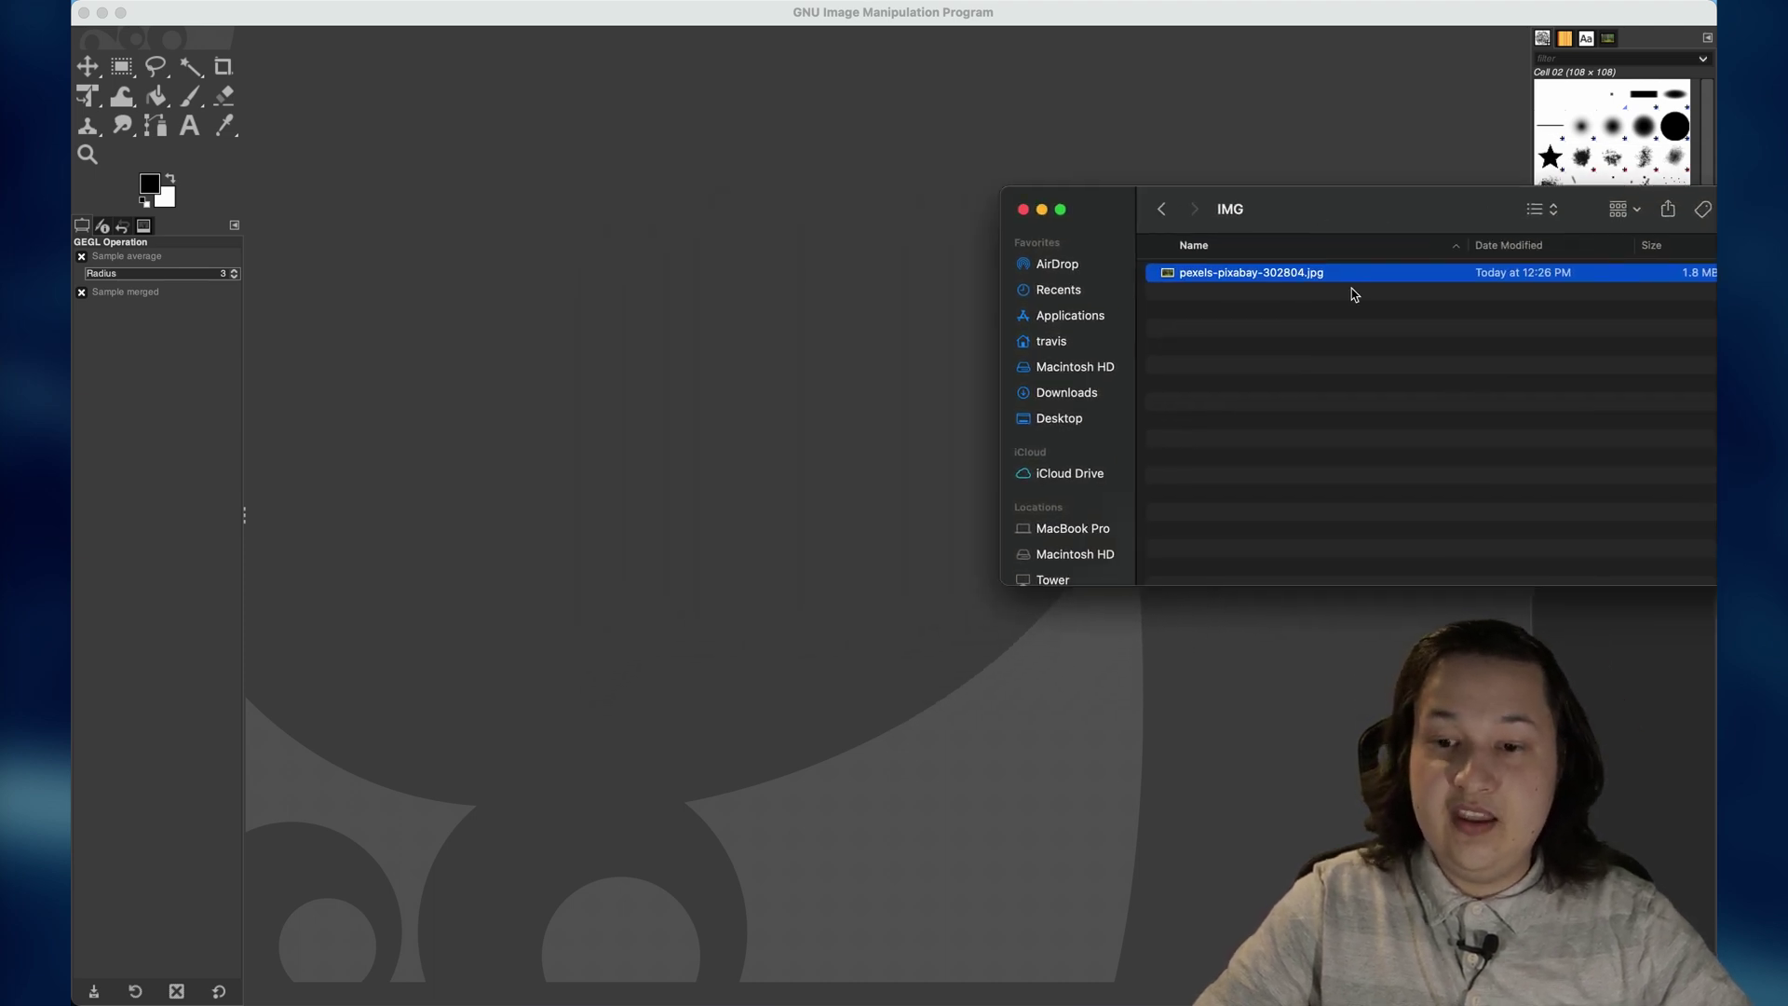
drag(1369, 273, 826, 398)
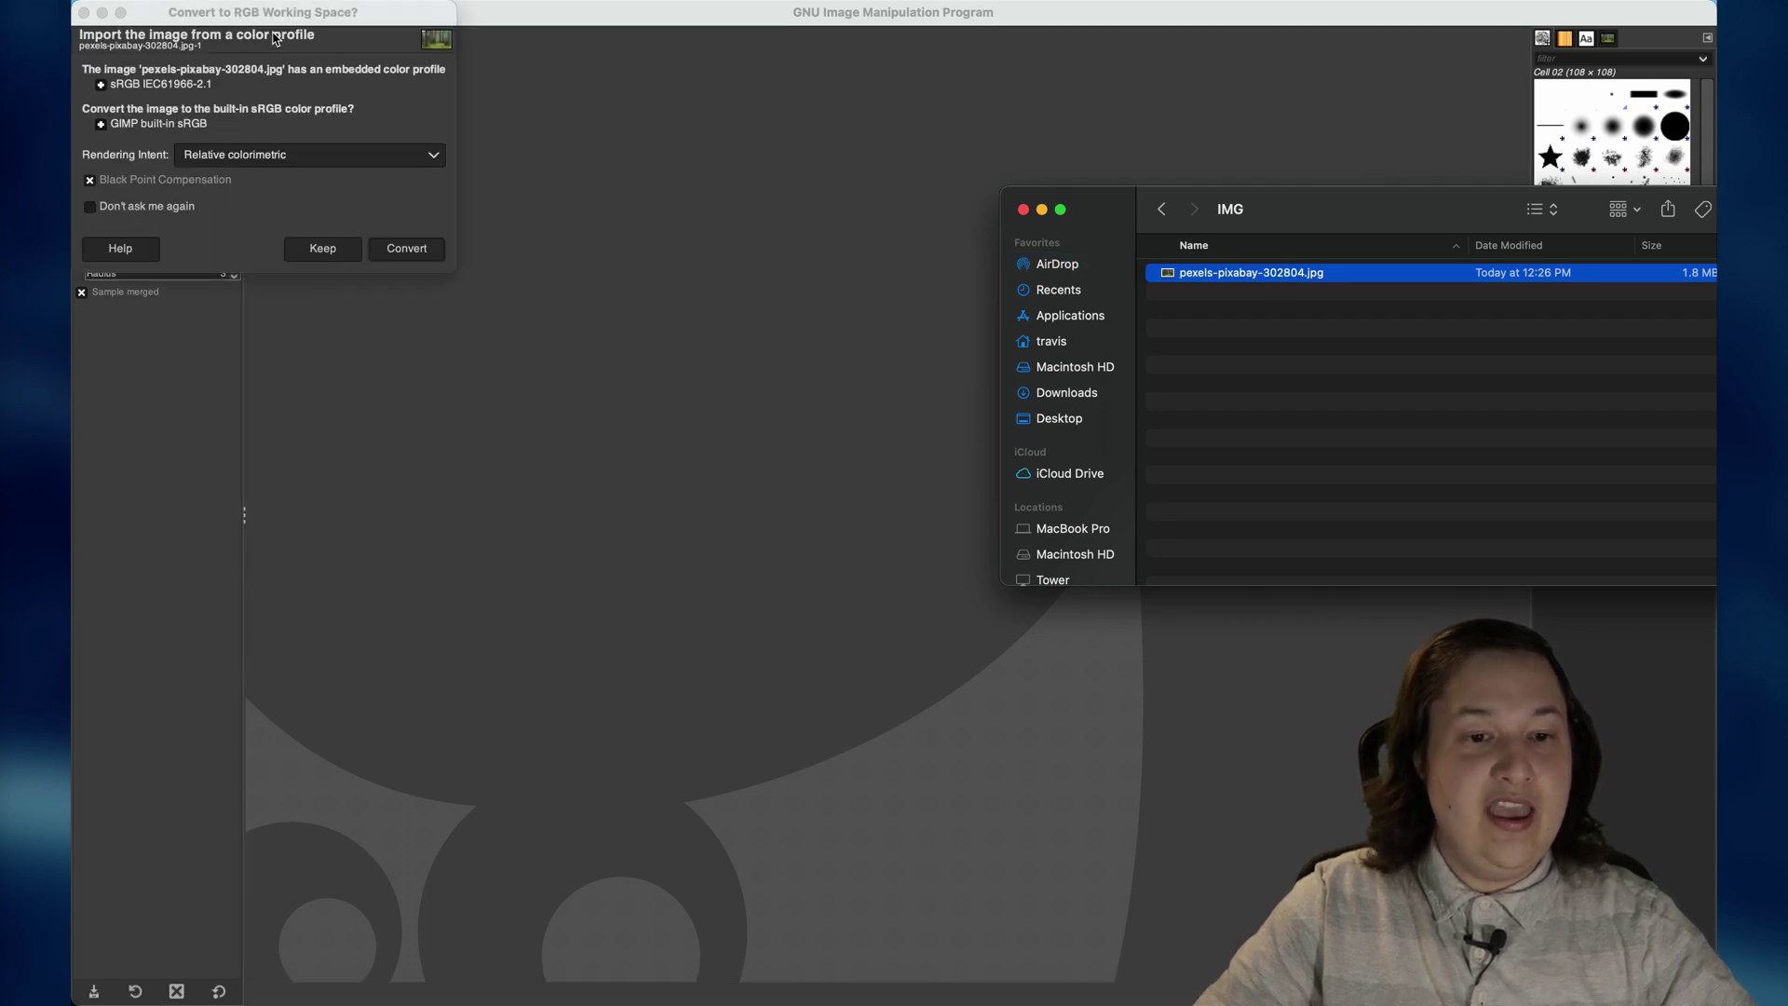
click(419, 258)
click(419, 258)
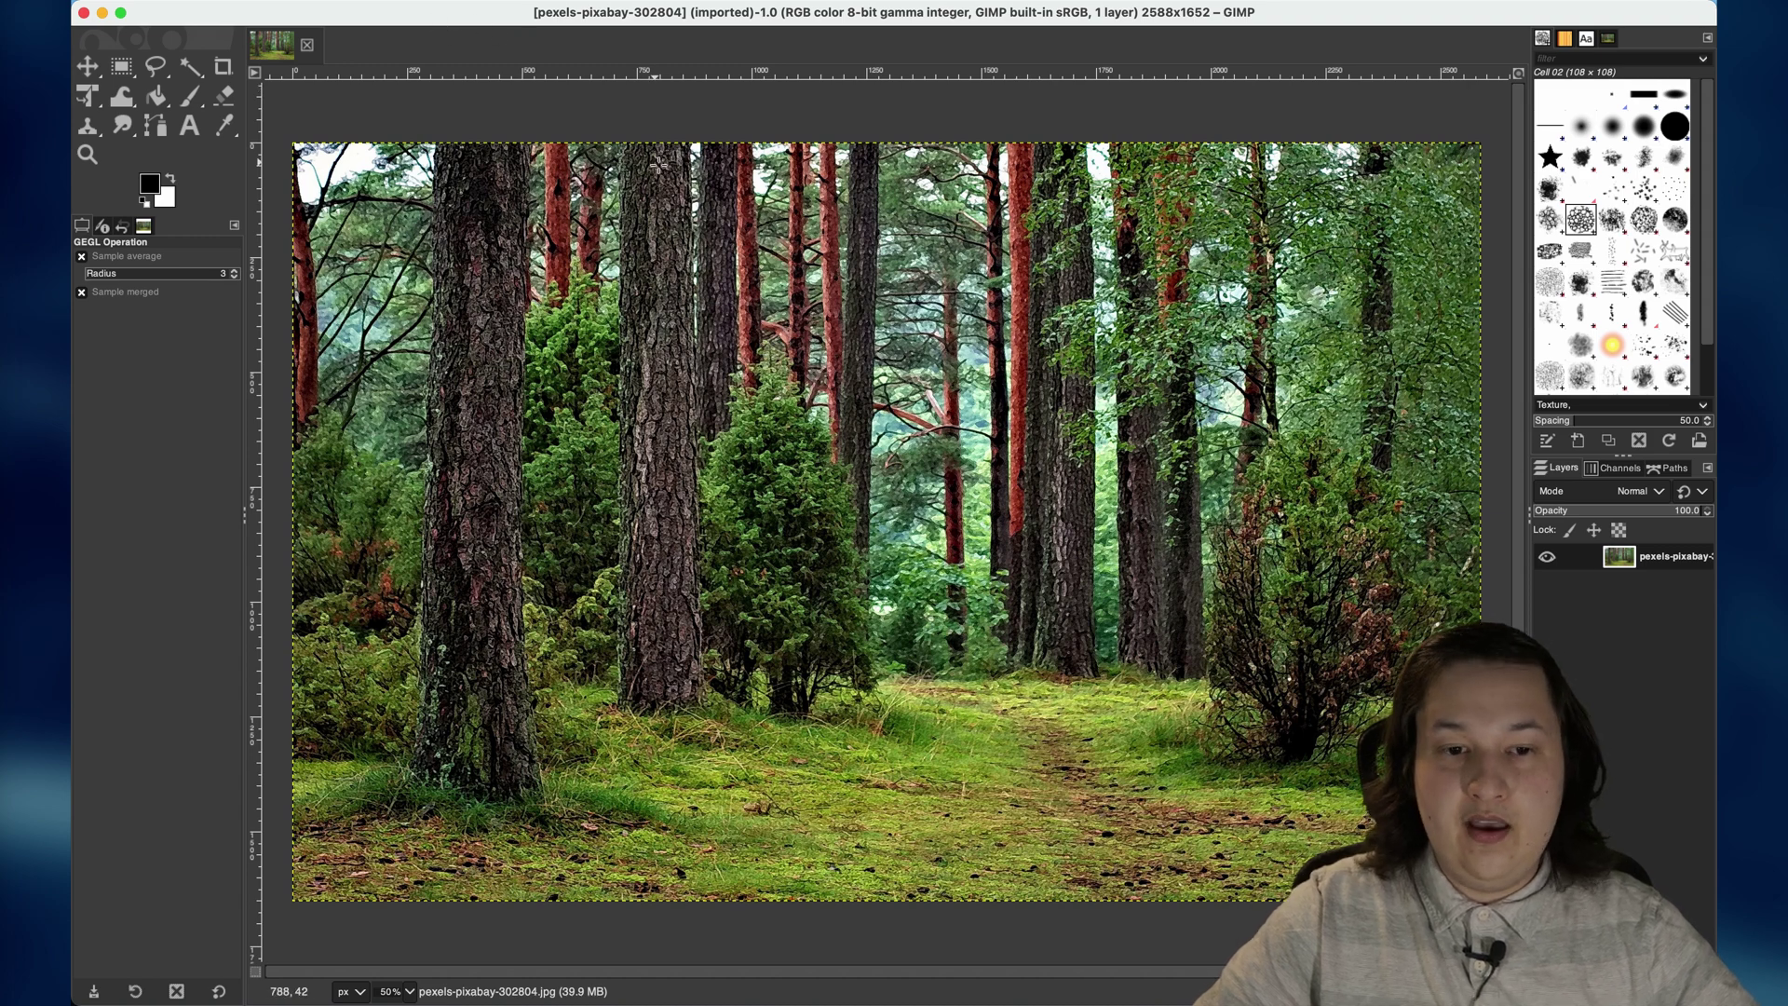
Raise the photo's saturation scale to about 1.404 and apply it
click(515, 2)
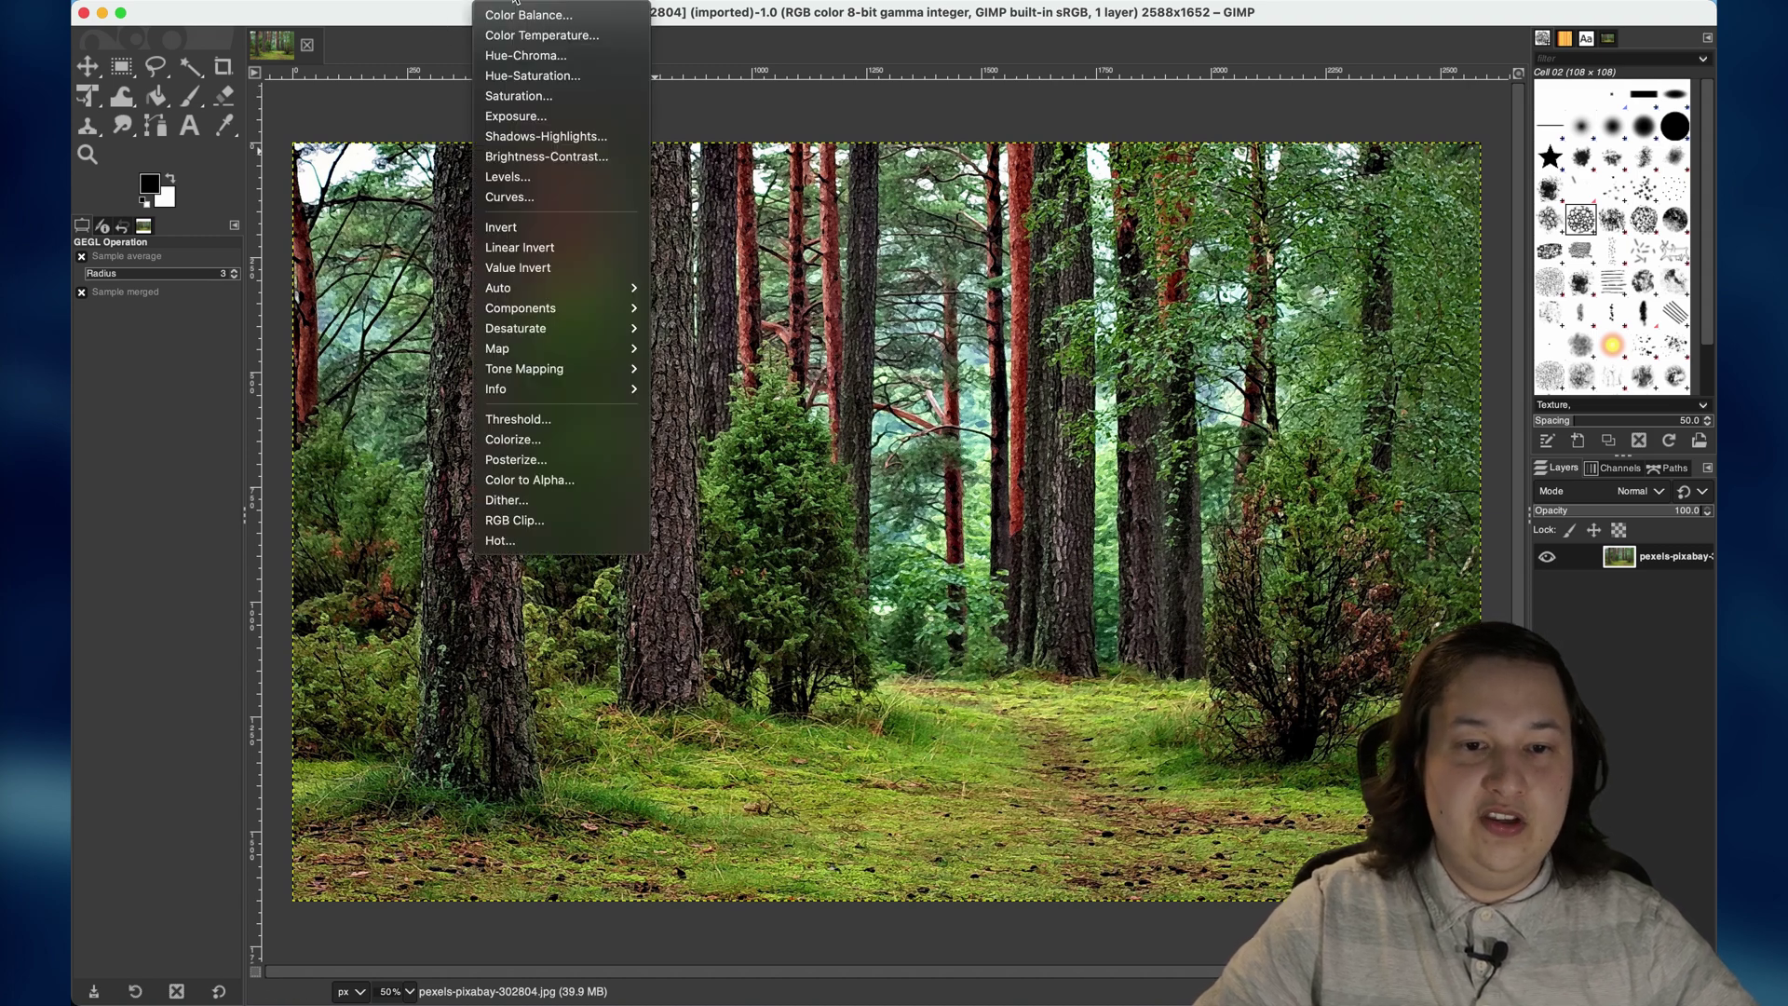
click(546, 98)
drag(776, 32, 910, 304)
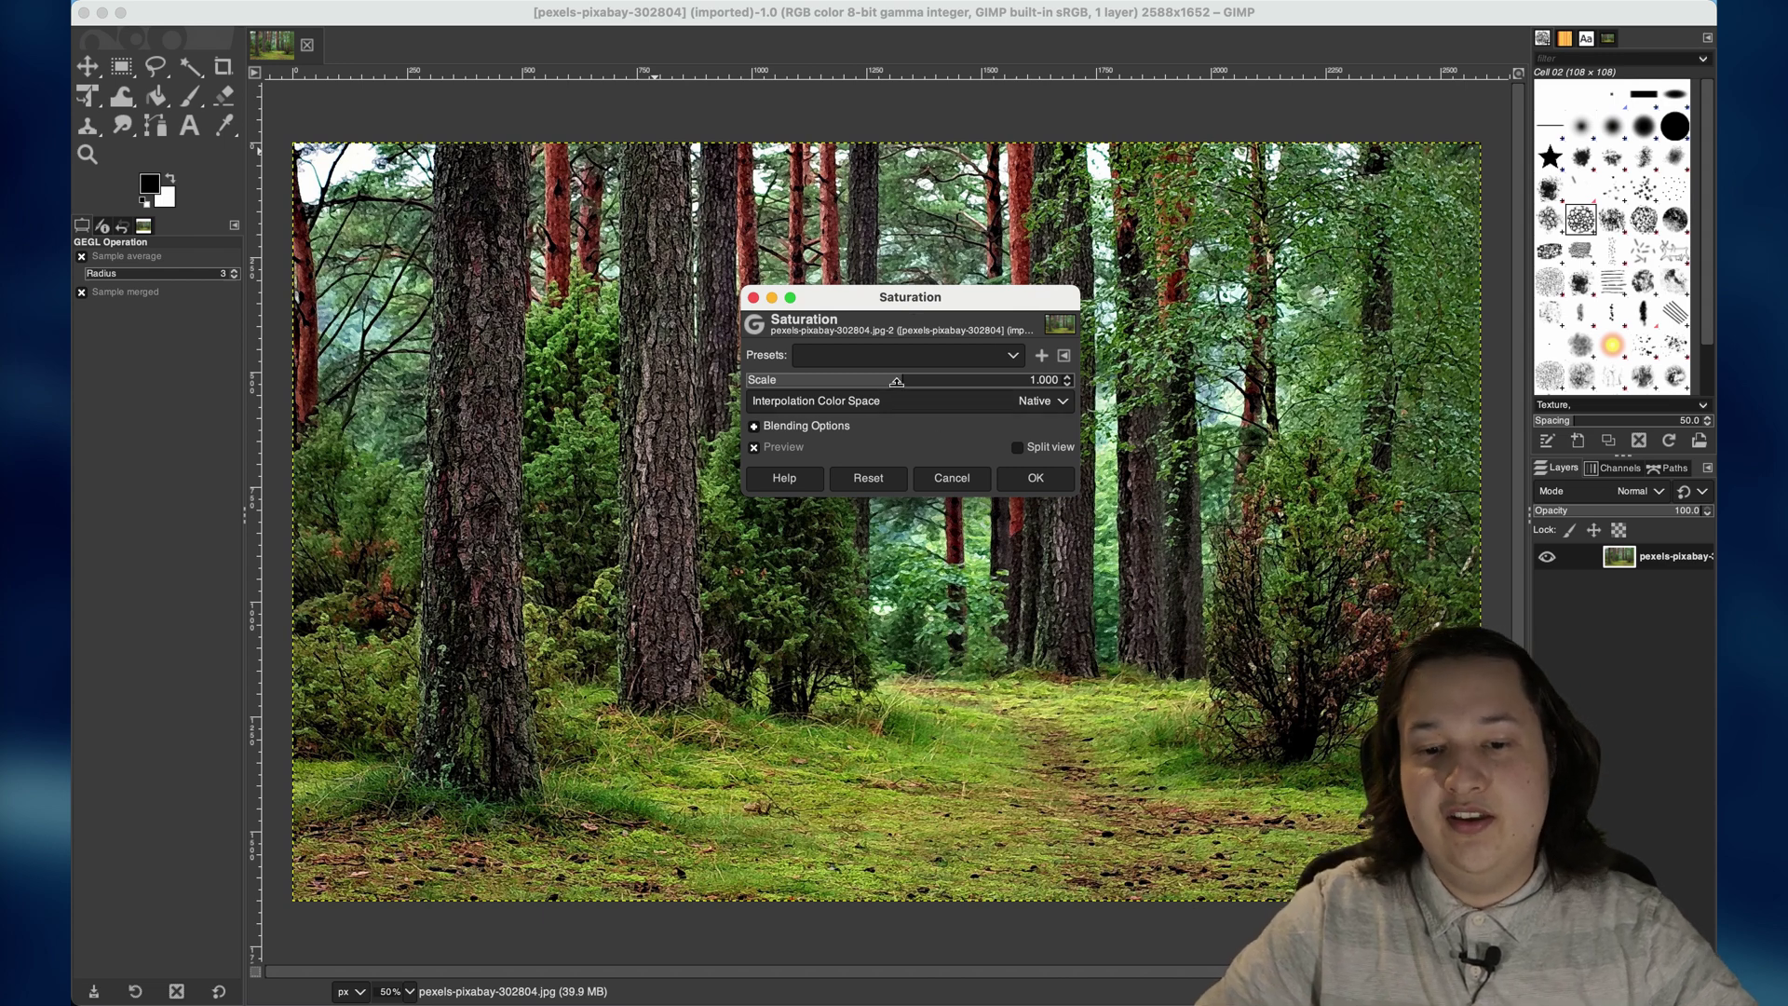
drag(896, 379, 727, 392)
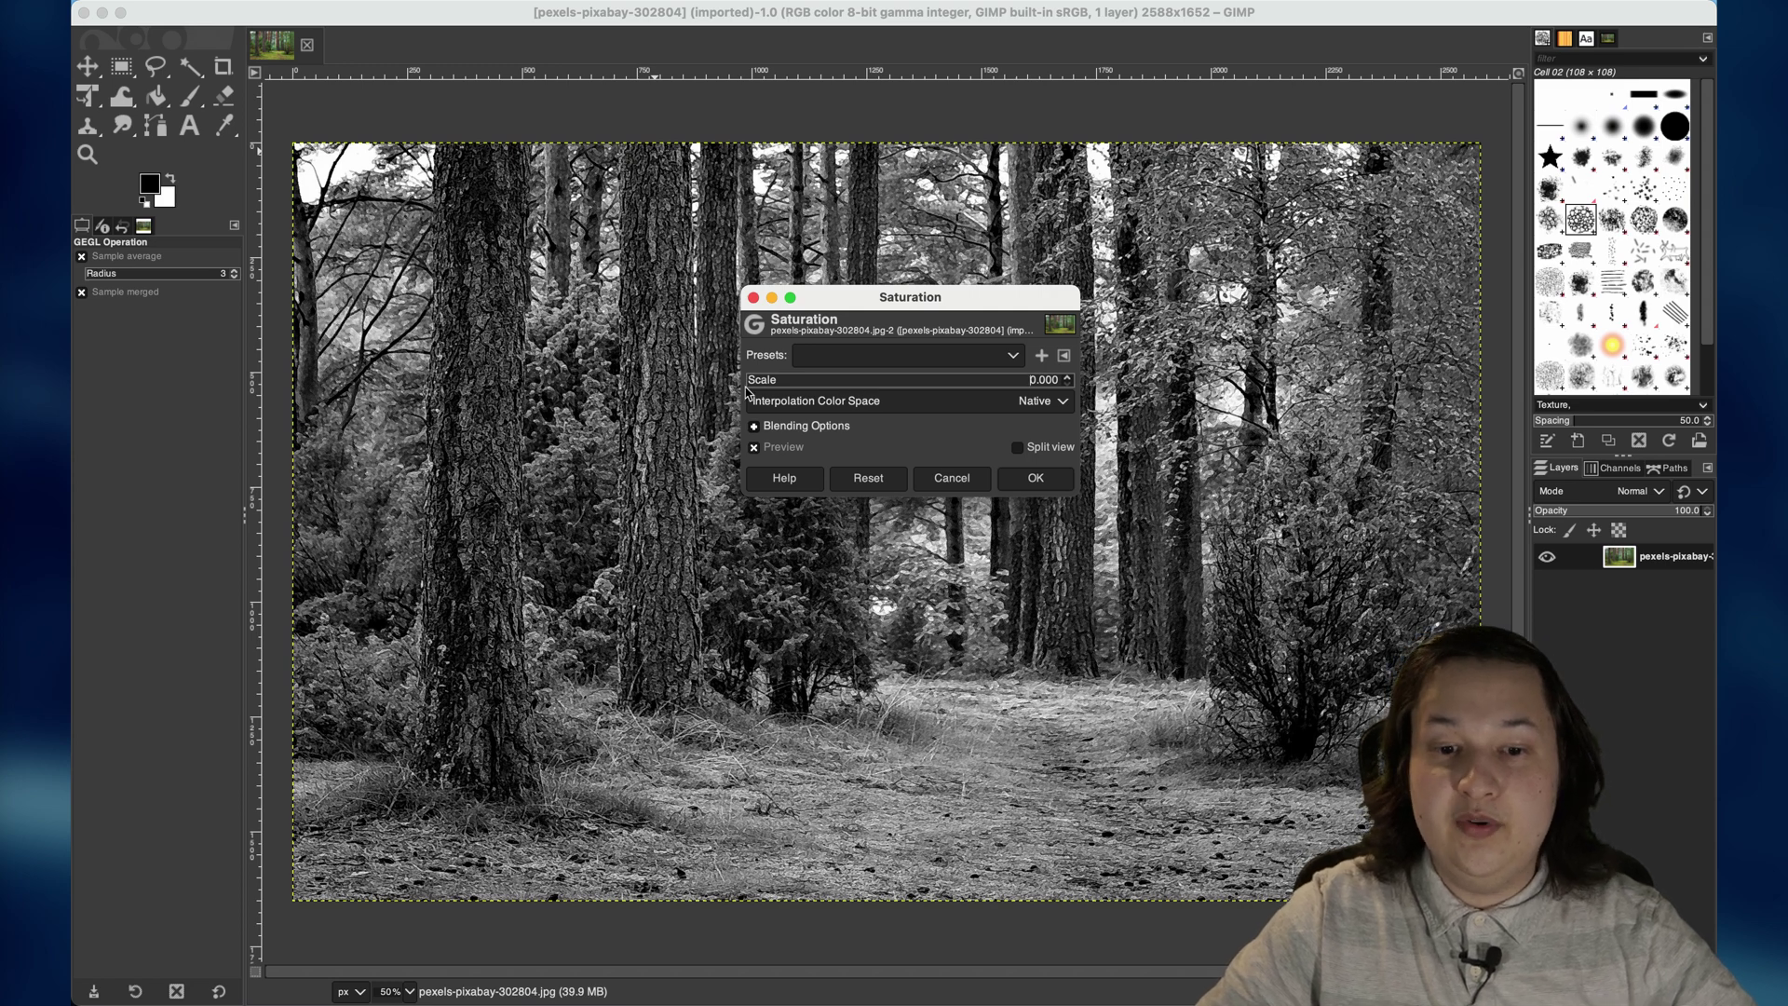
click(750, 380)
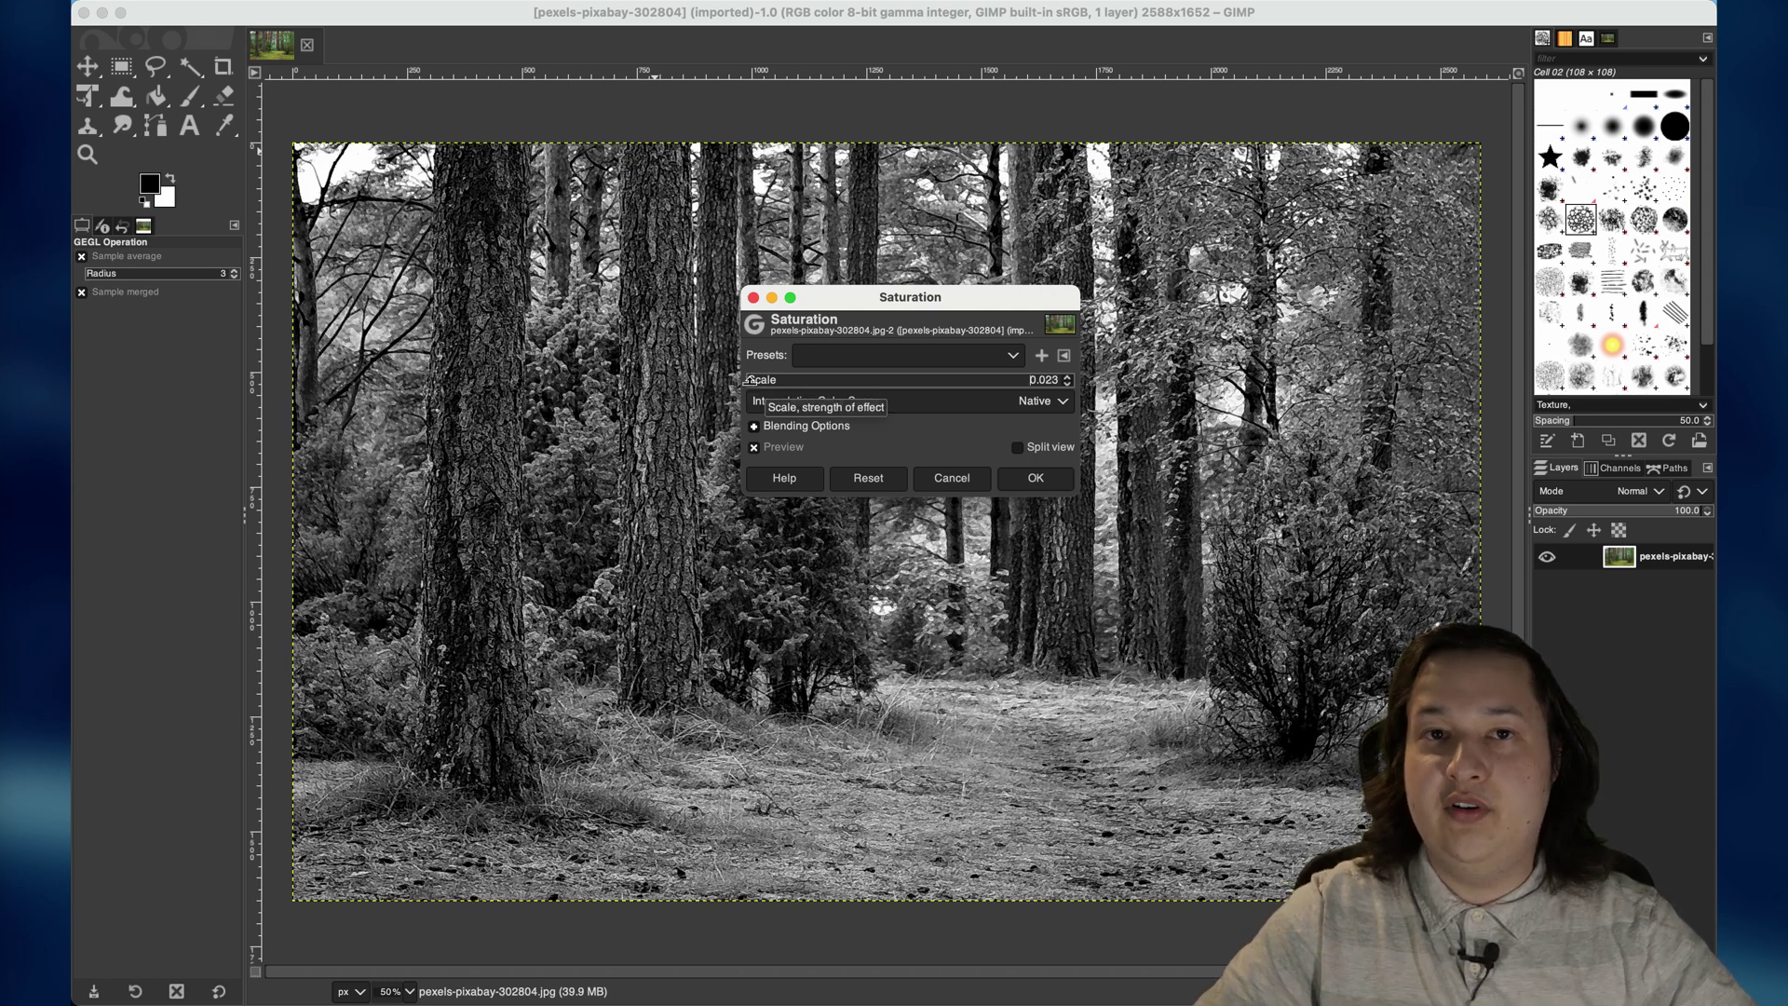
drag(757, 380, 948, 377)
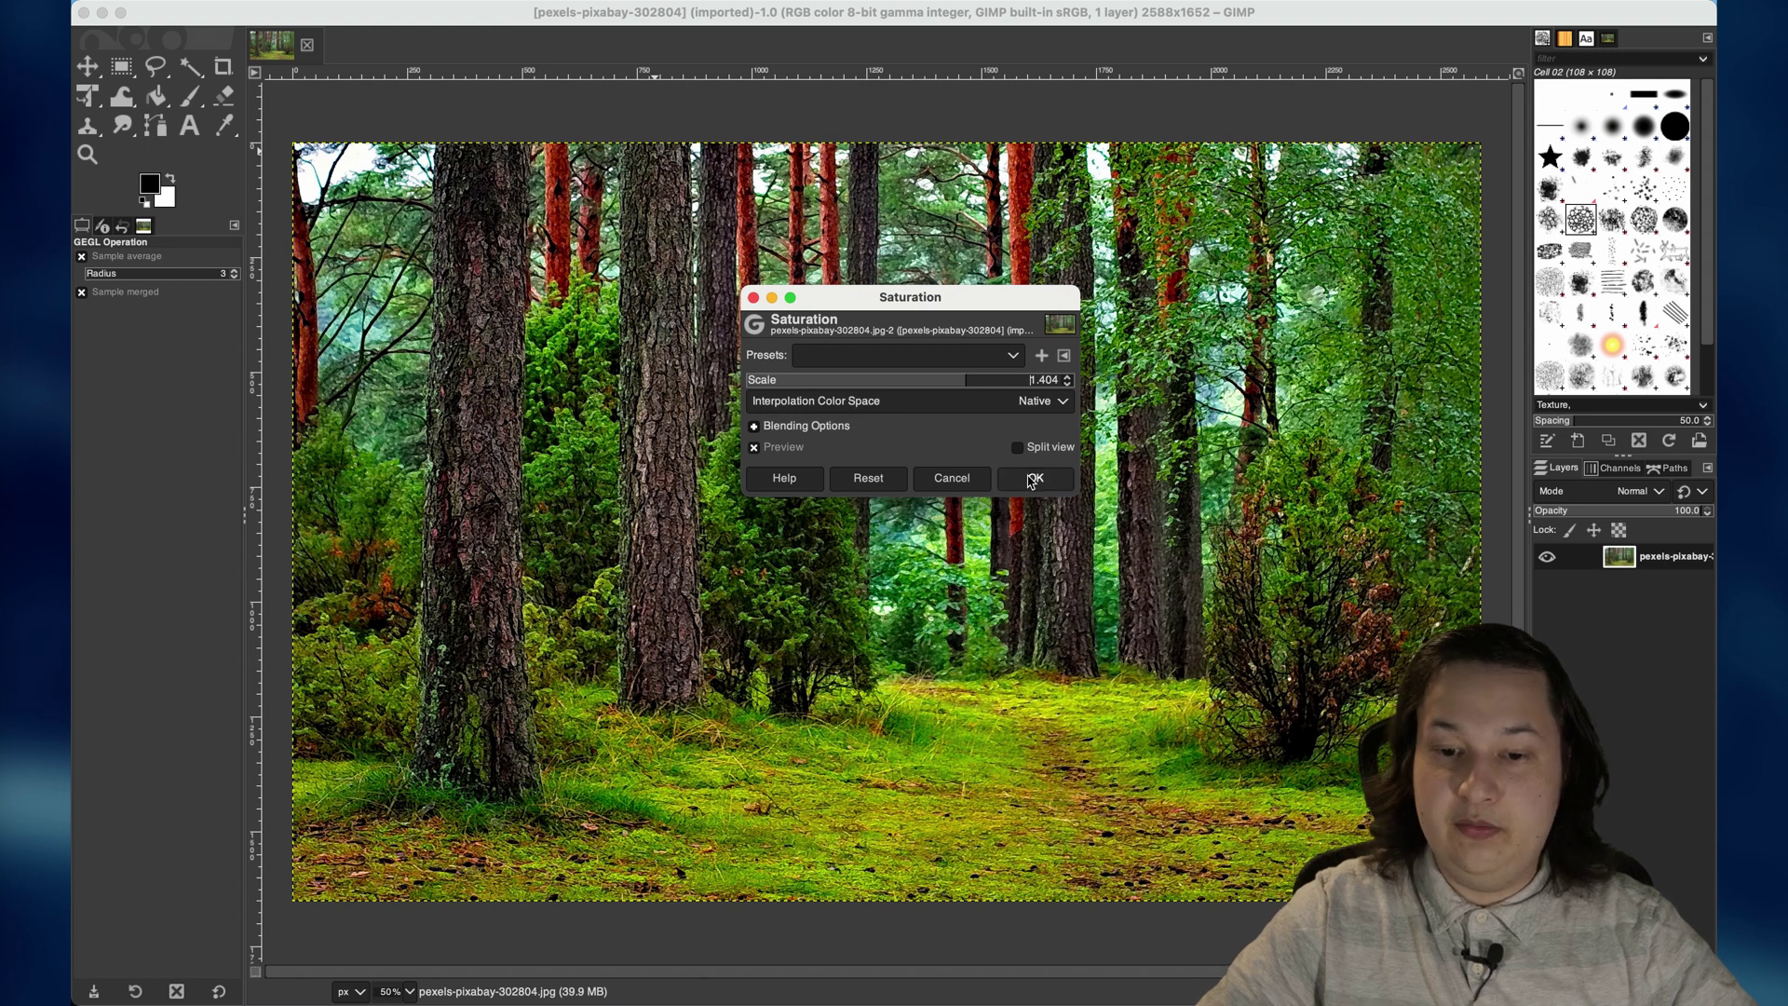
click(1034, 478)
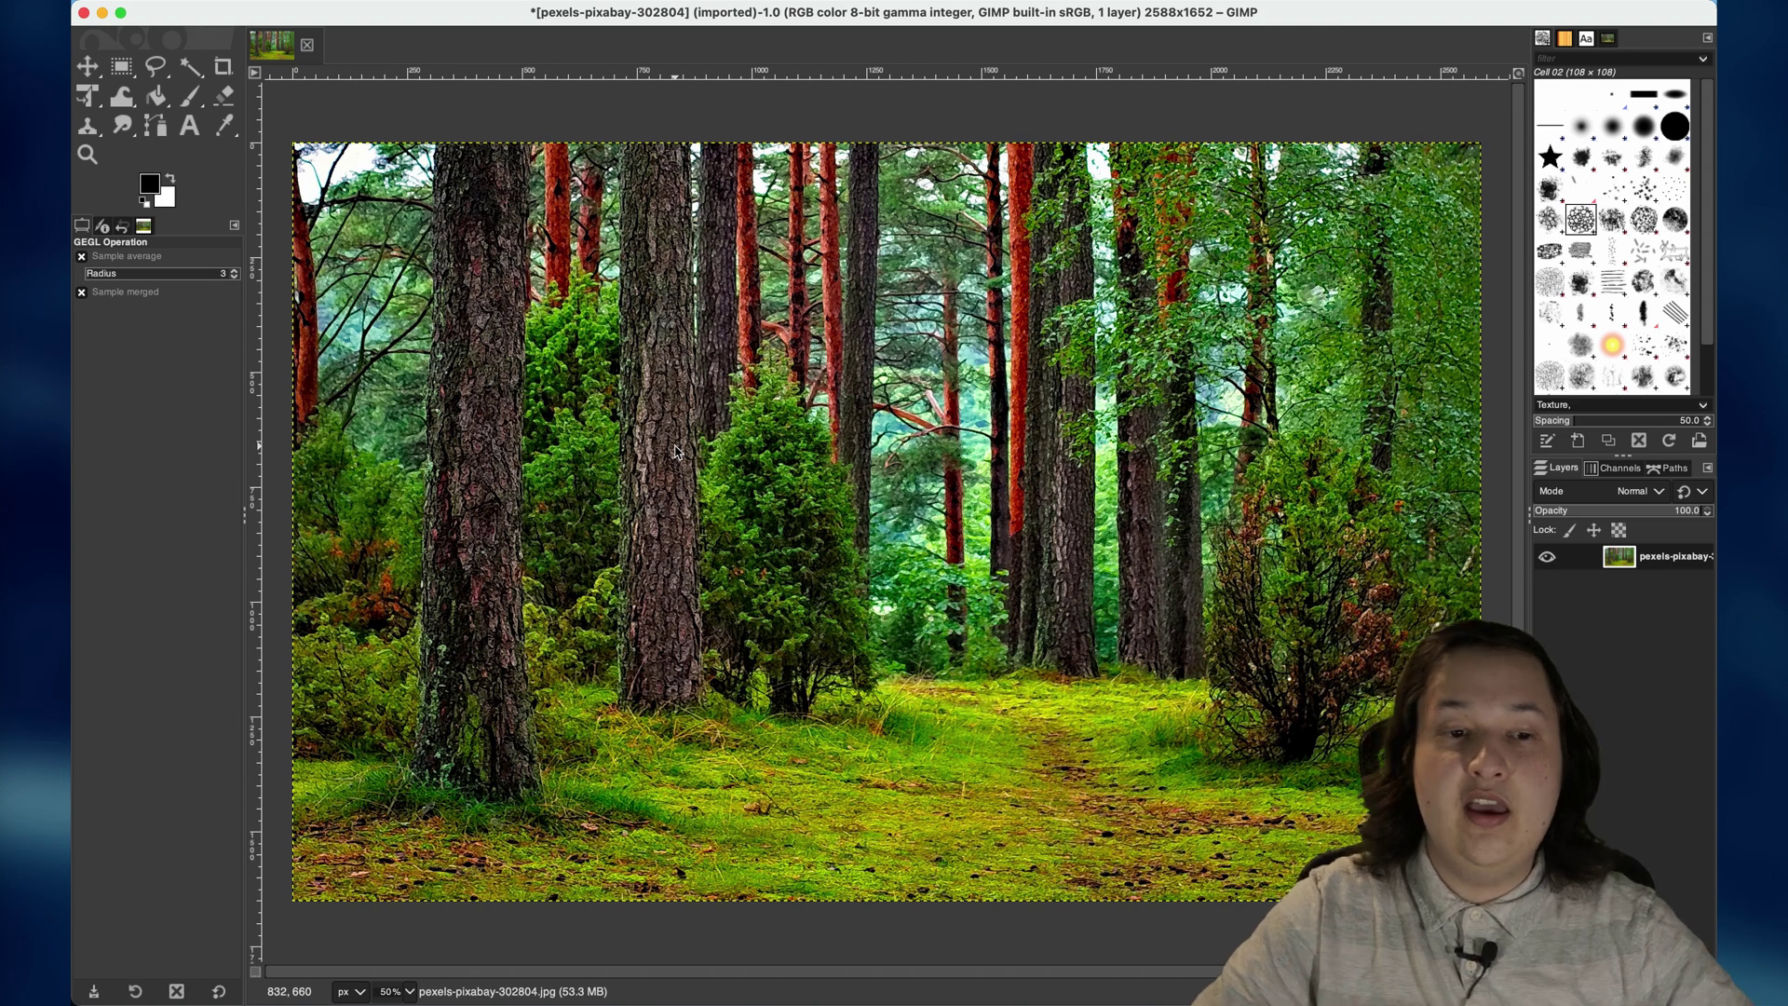
Adjust the Value curve endpoints in Curves, adding a midpoint near input 146, output 149
click(514, 1)
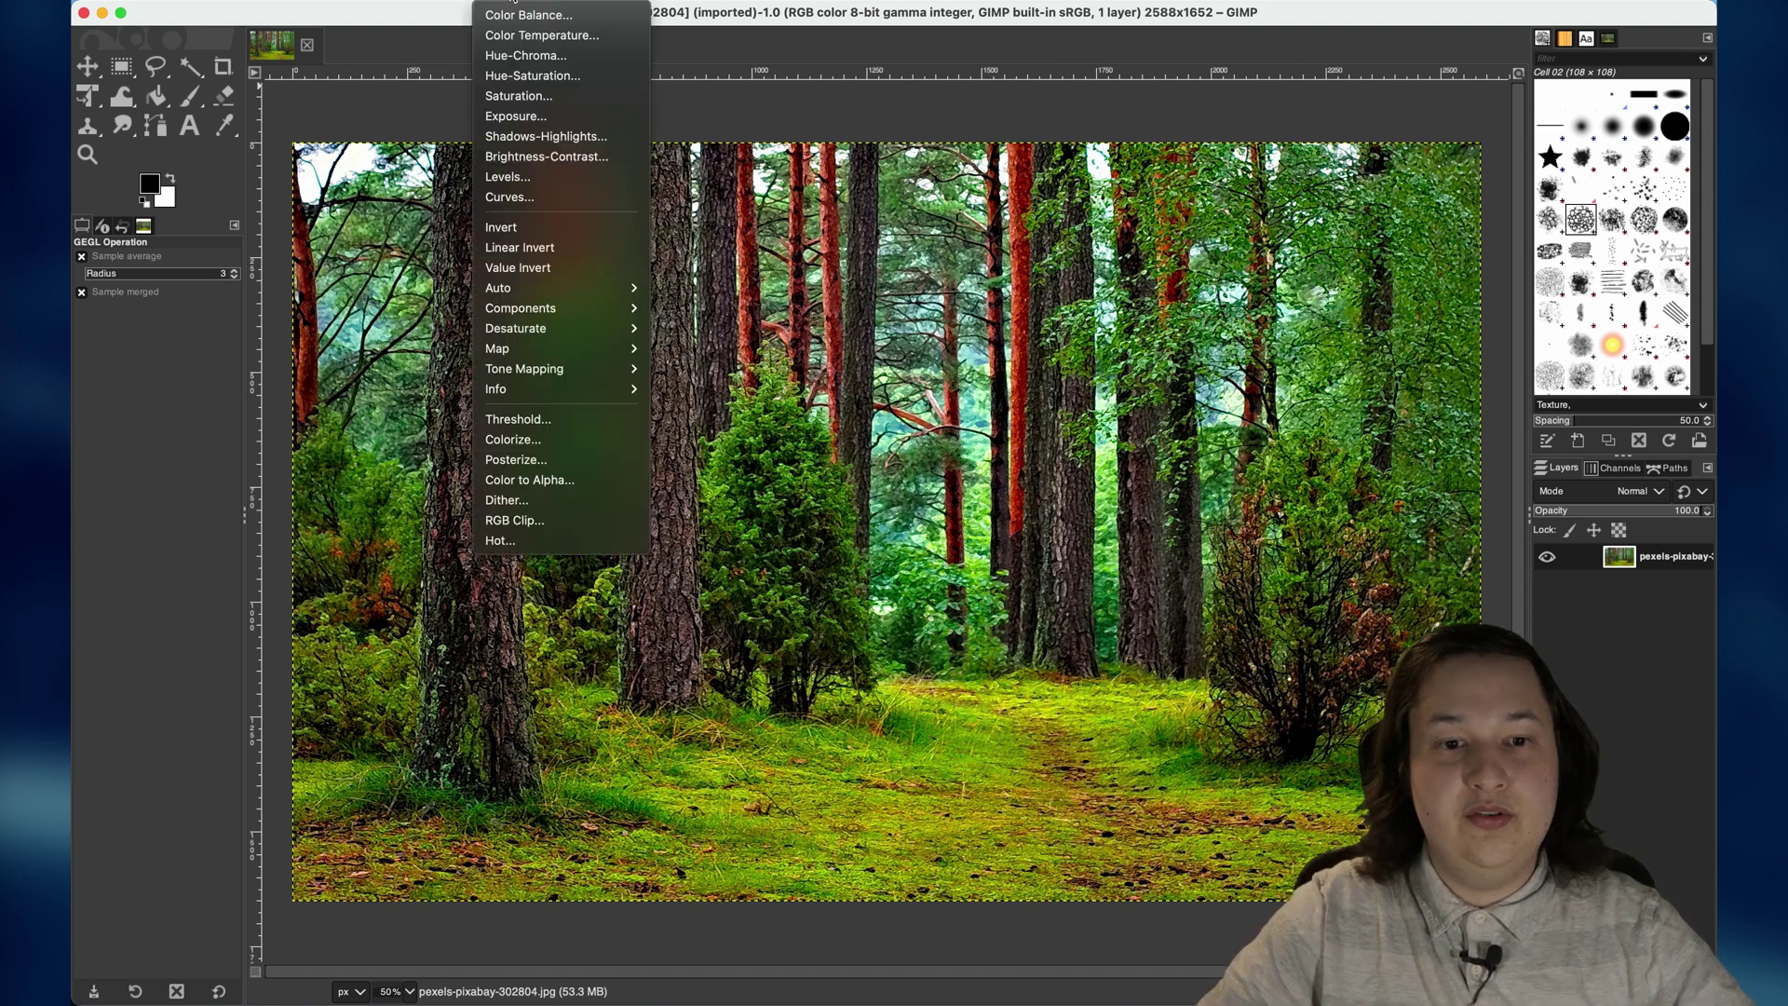
click(538, 201)
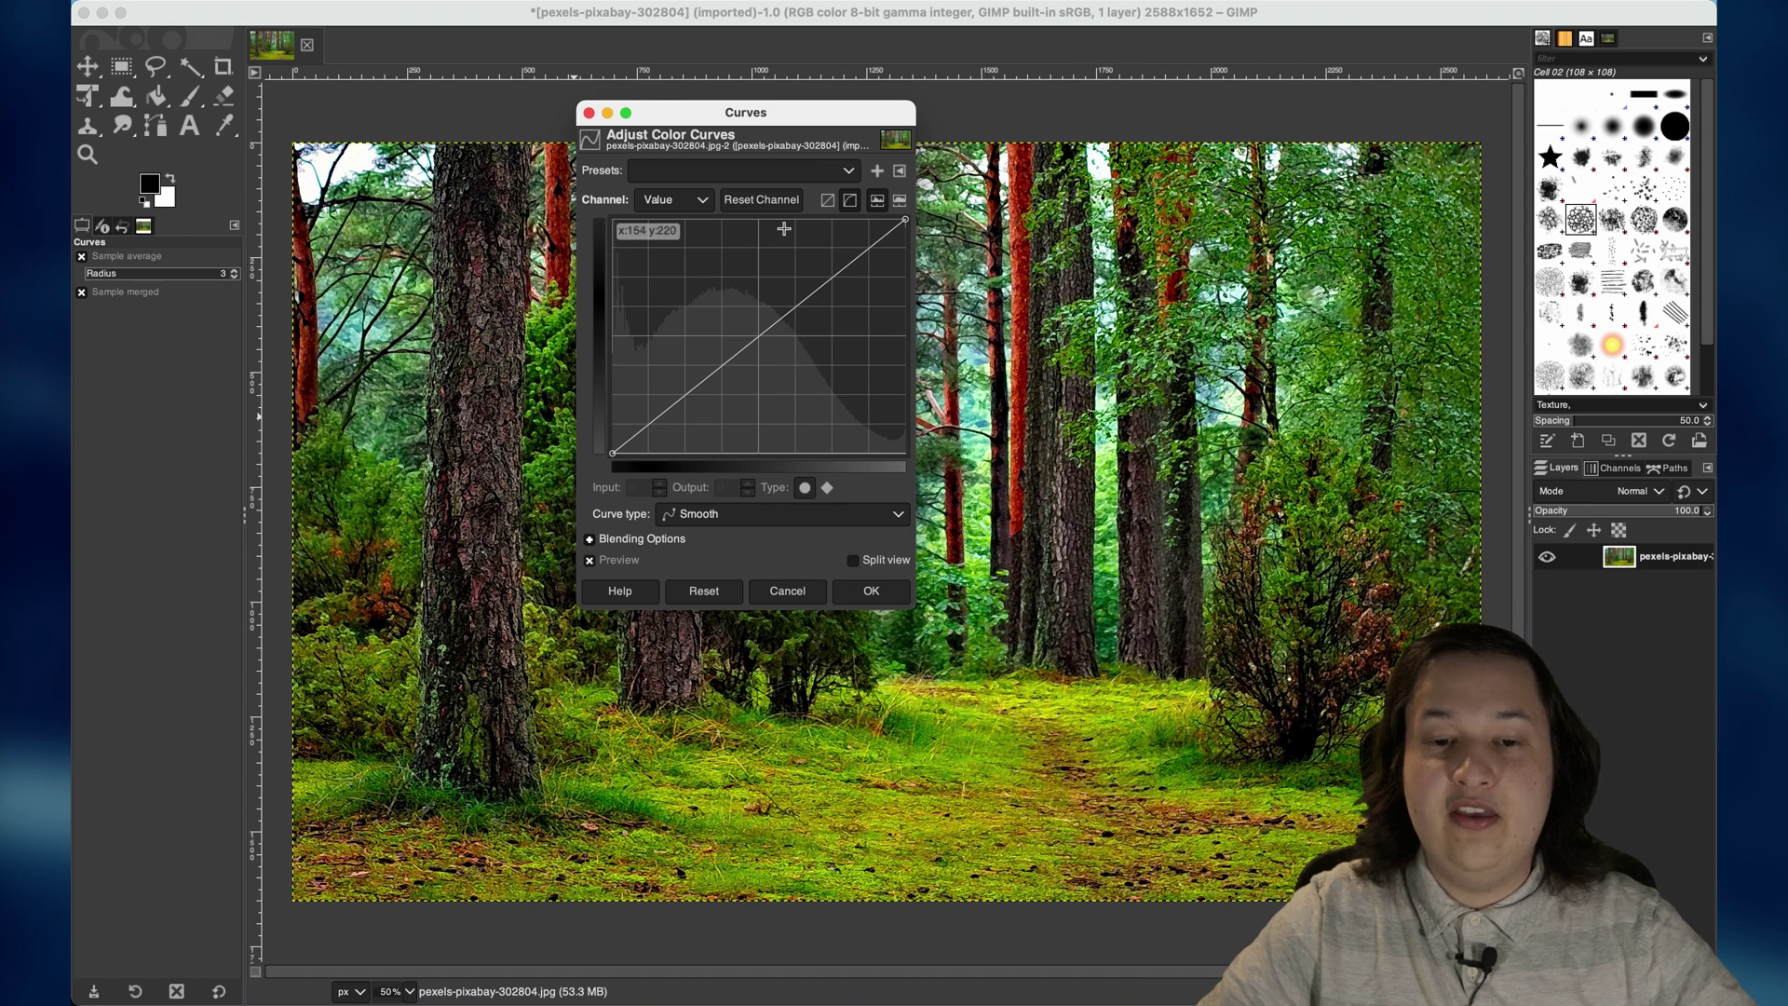
drag(763, 112, 860, 183)
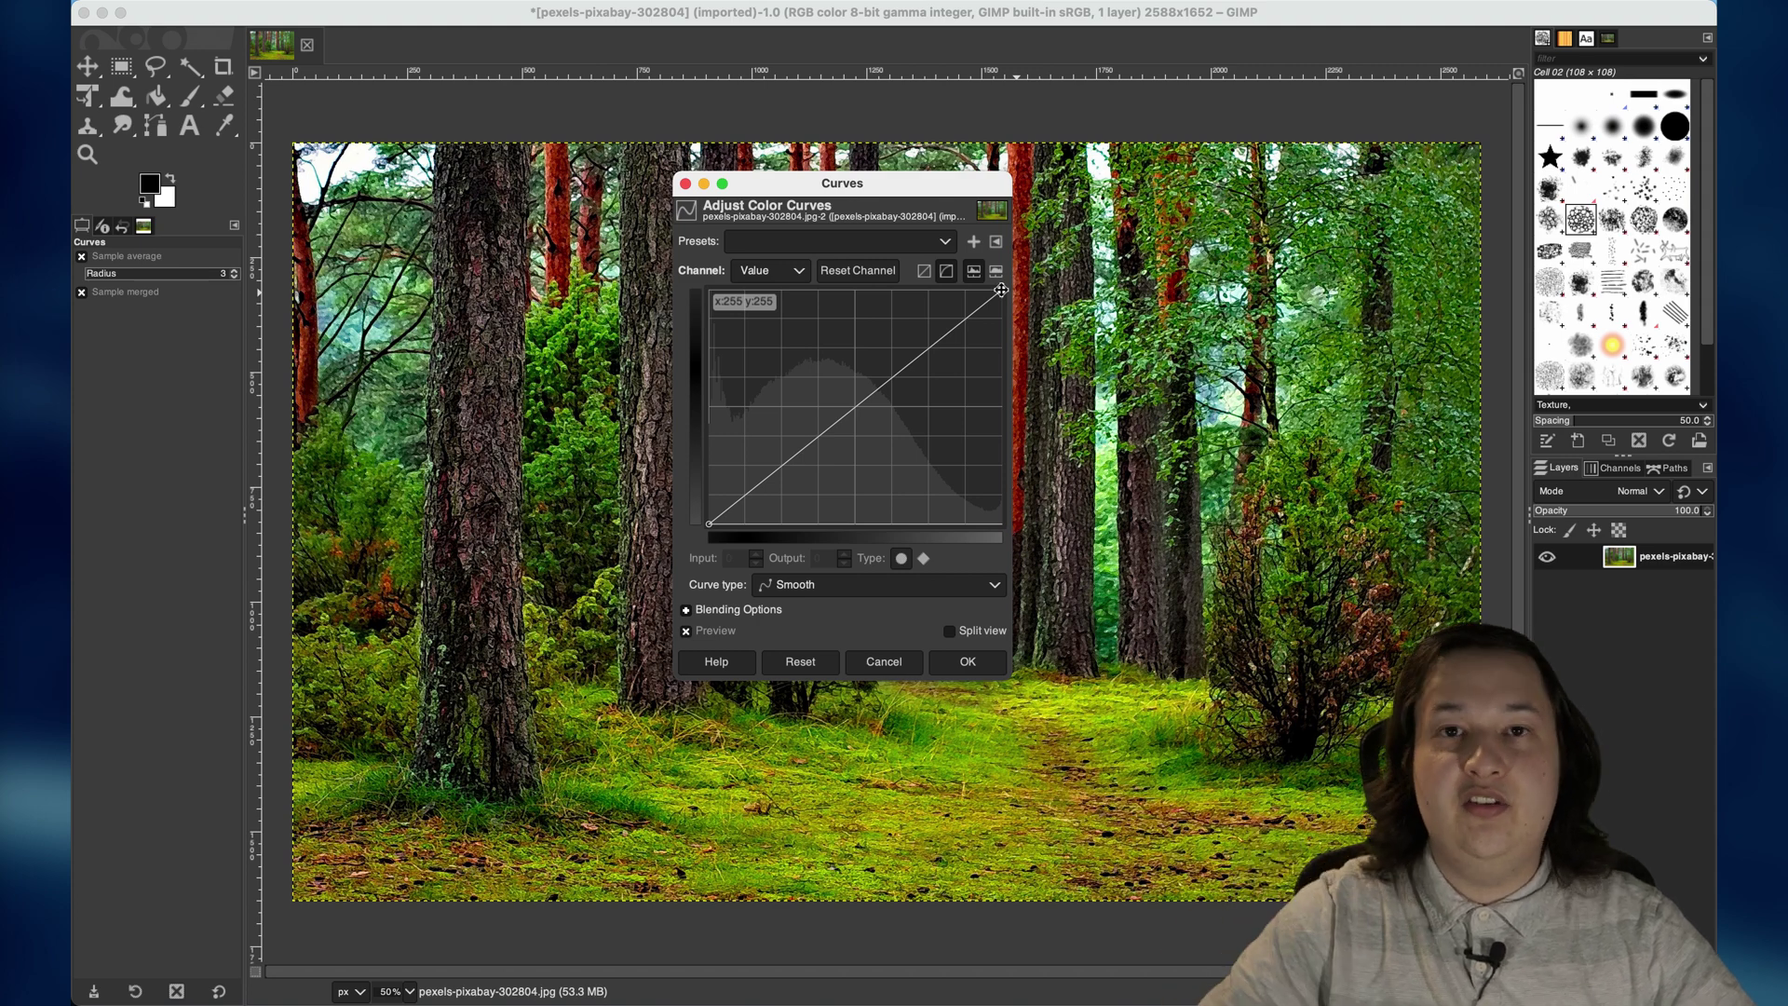
mouse_move(1000, 290)
mouse_down()
mouse_move(996, 465)
mouse_move(1027, 274)
mouse_up()
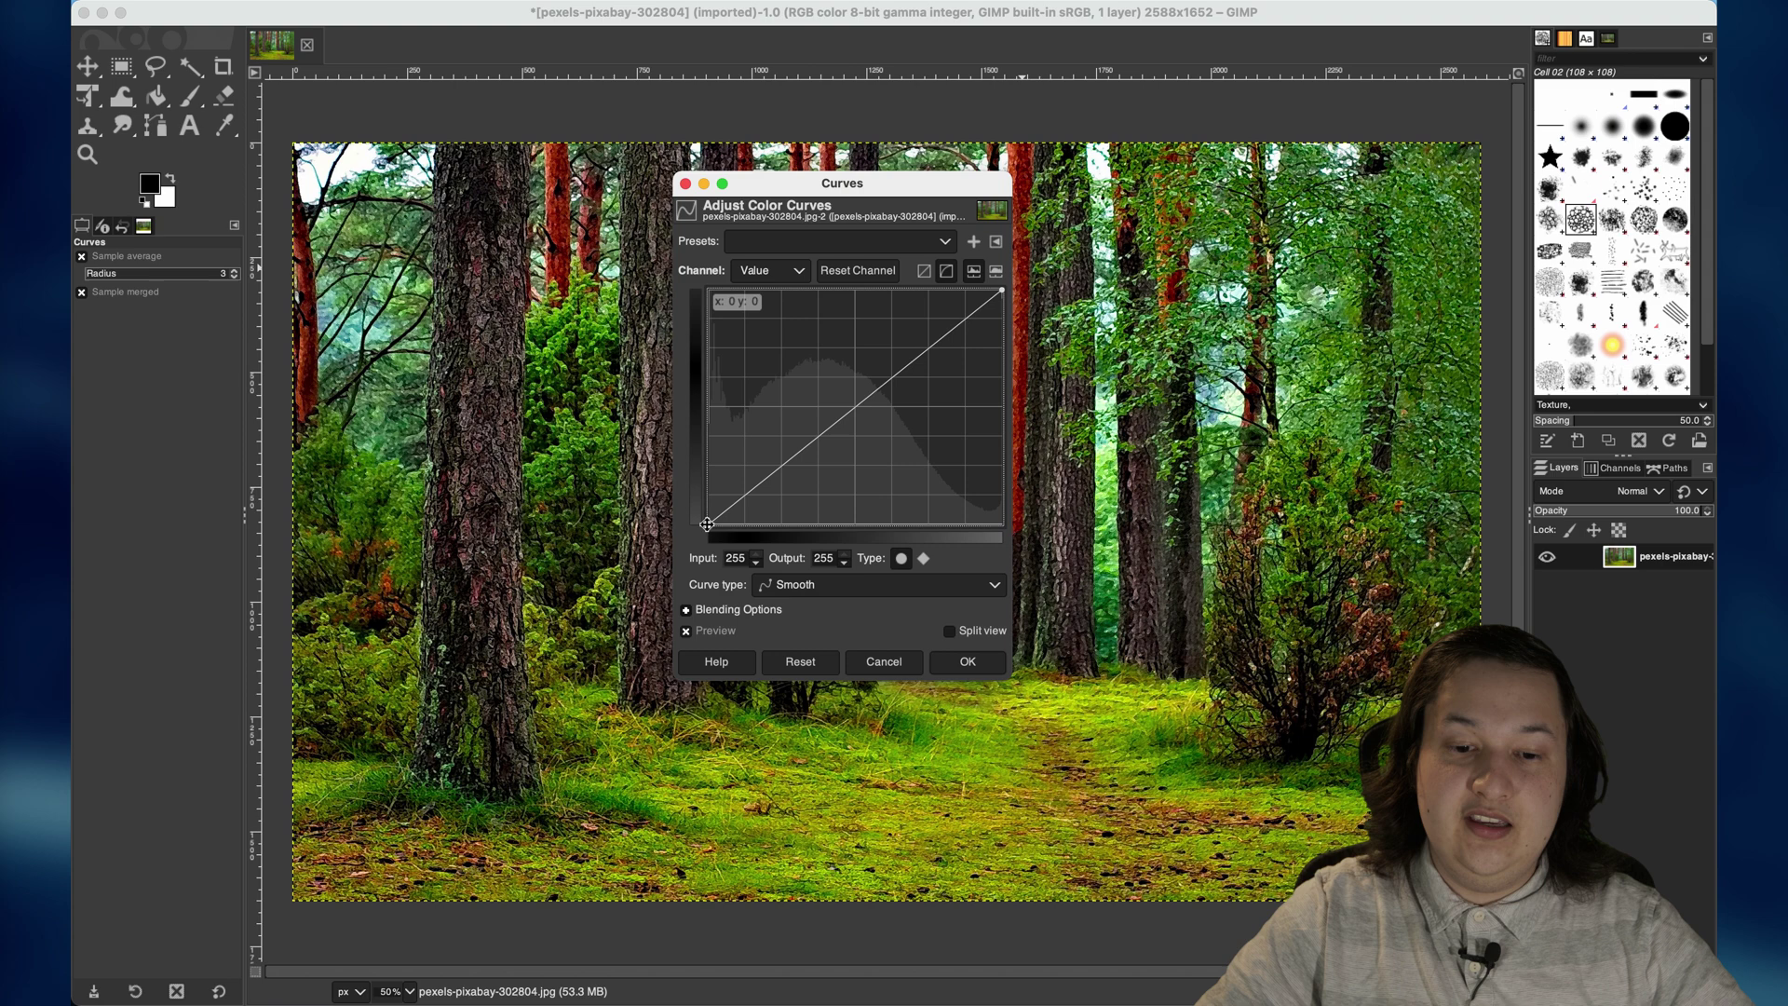
drag(710, 524, 708, 416)
drag(997, 291, 1015, 422)
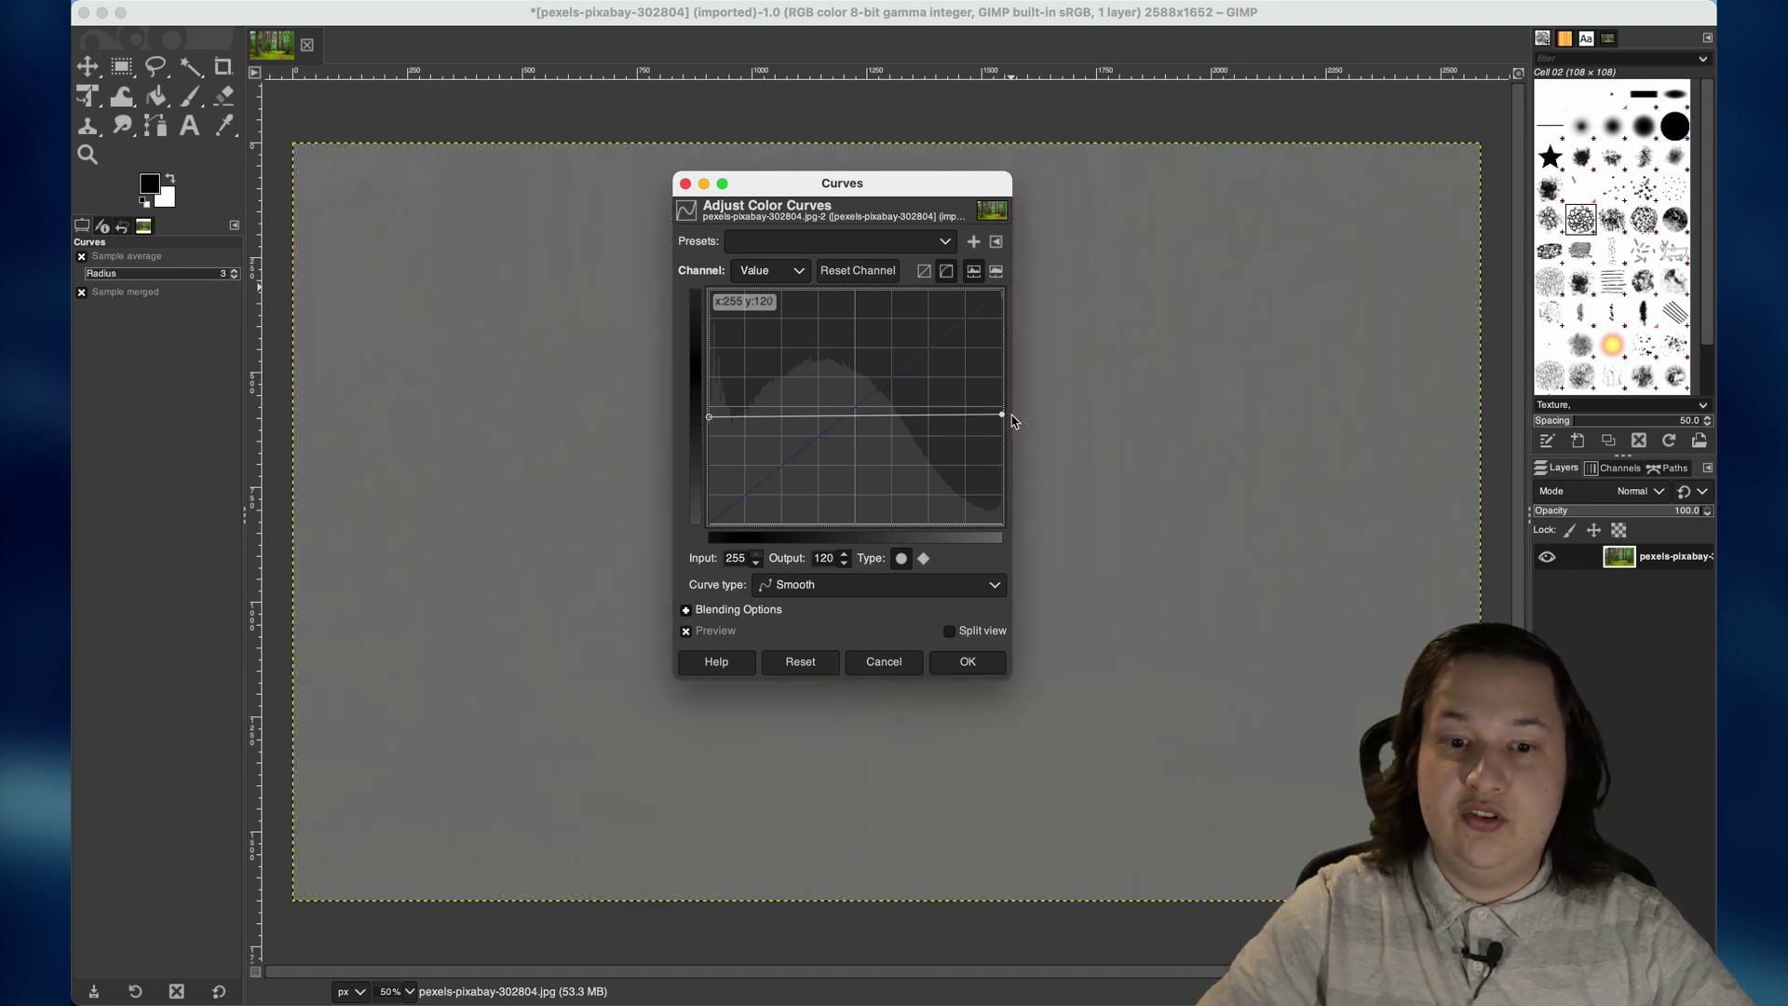
drag(1014, 421, 1025, 233)
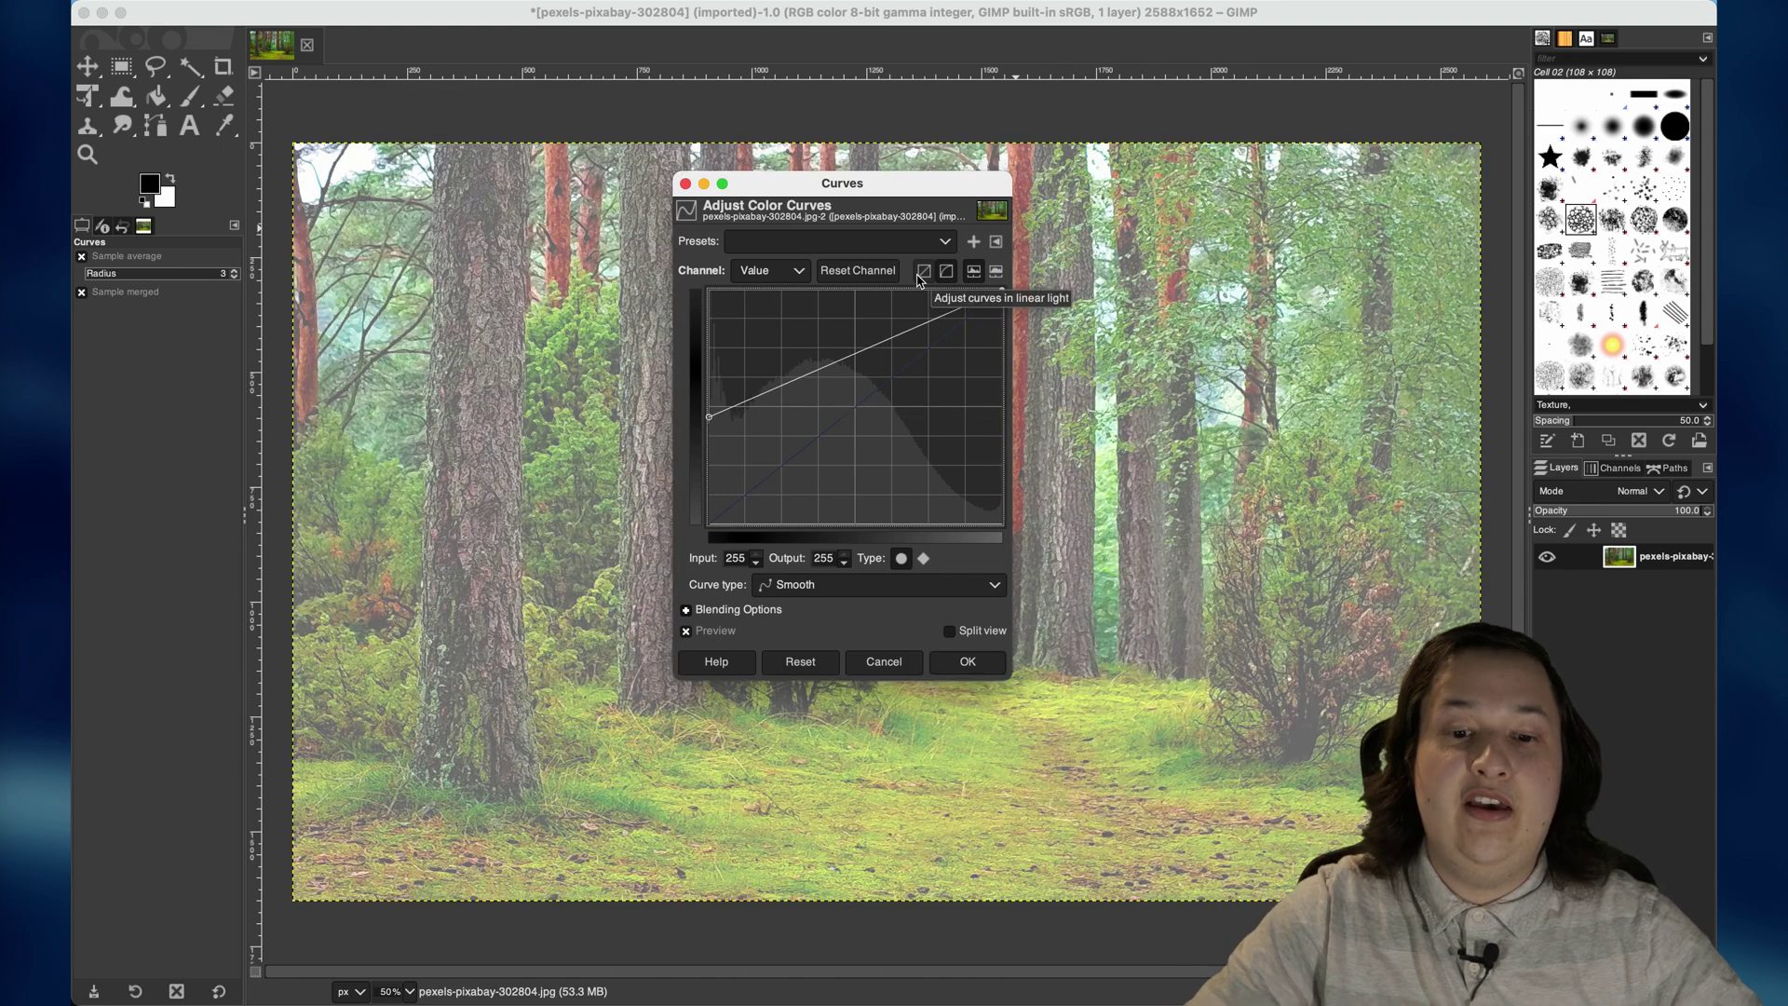
drag(710, 417, 675, 536)
drag(827, 426, 877, 386)
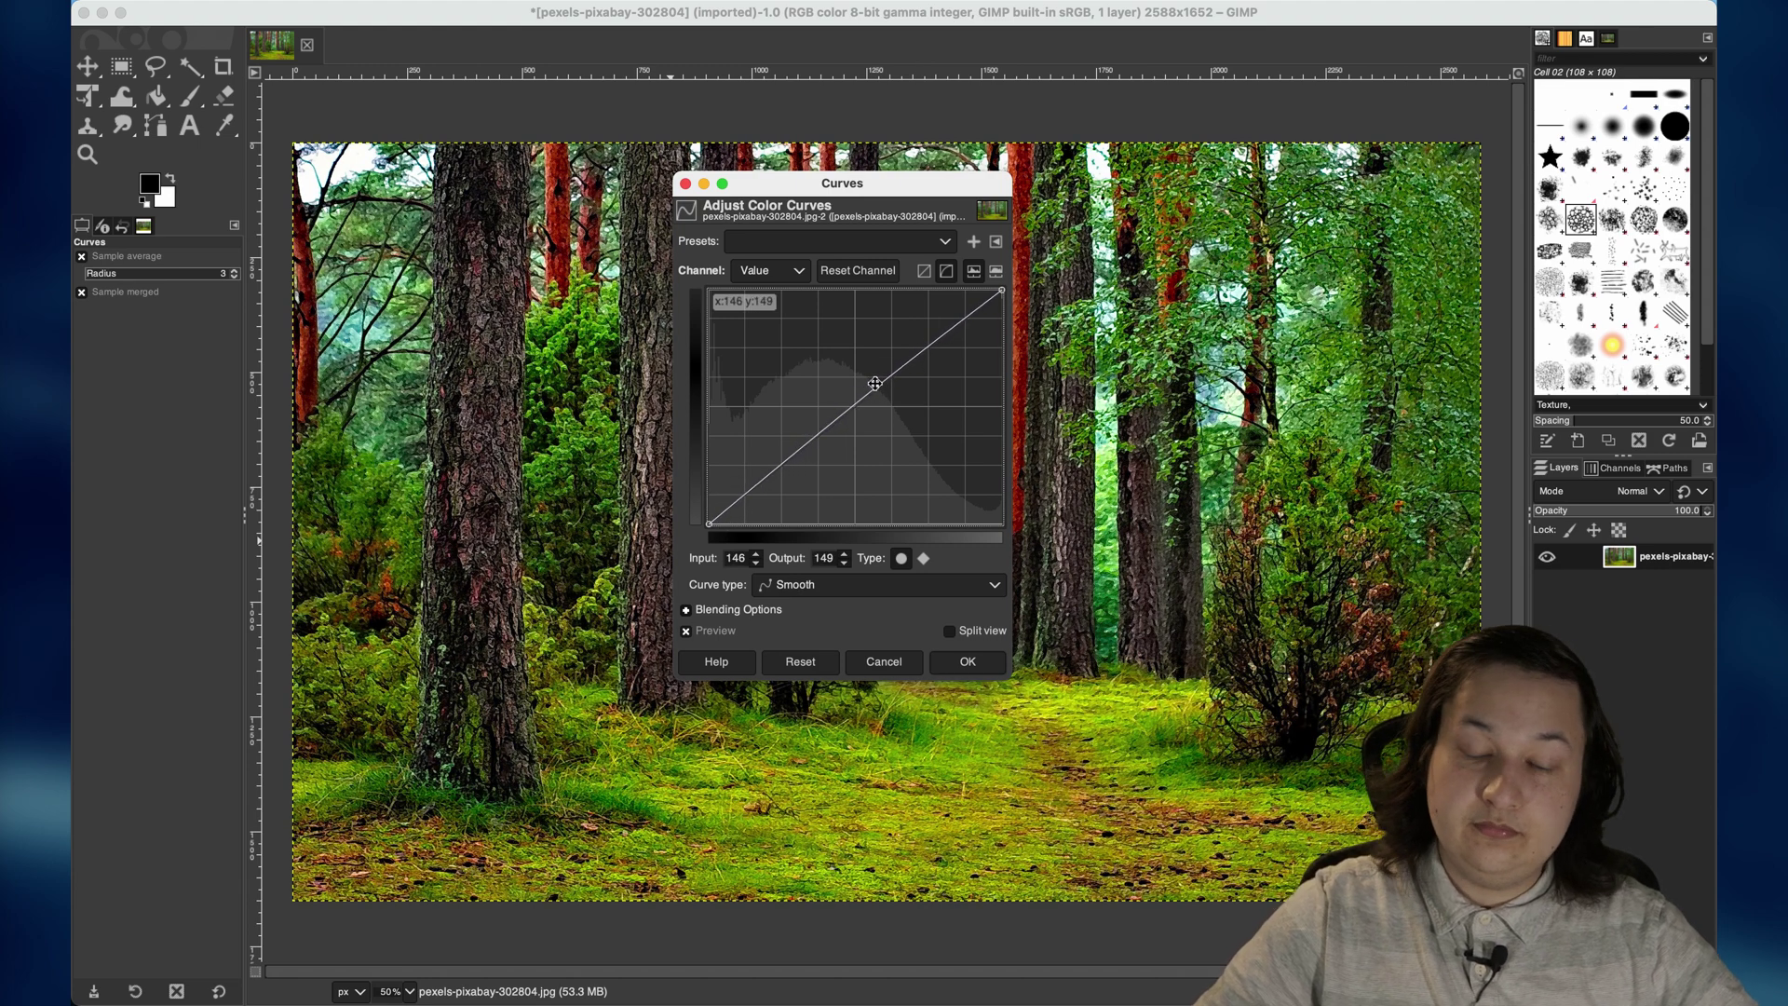
Bow the Blue channel curve upward and lift its black point to add blue
click(790, 271)
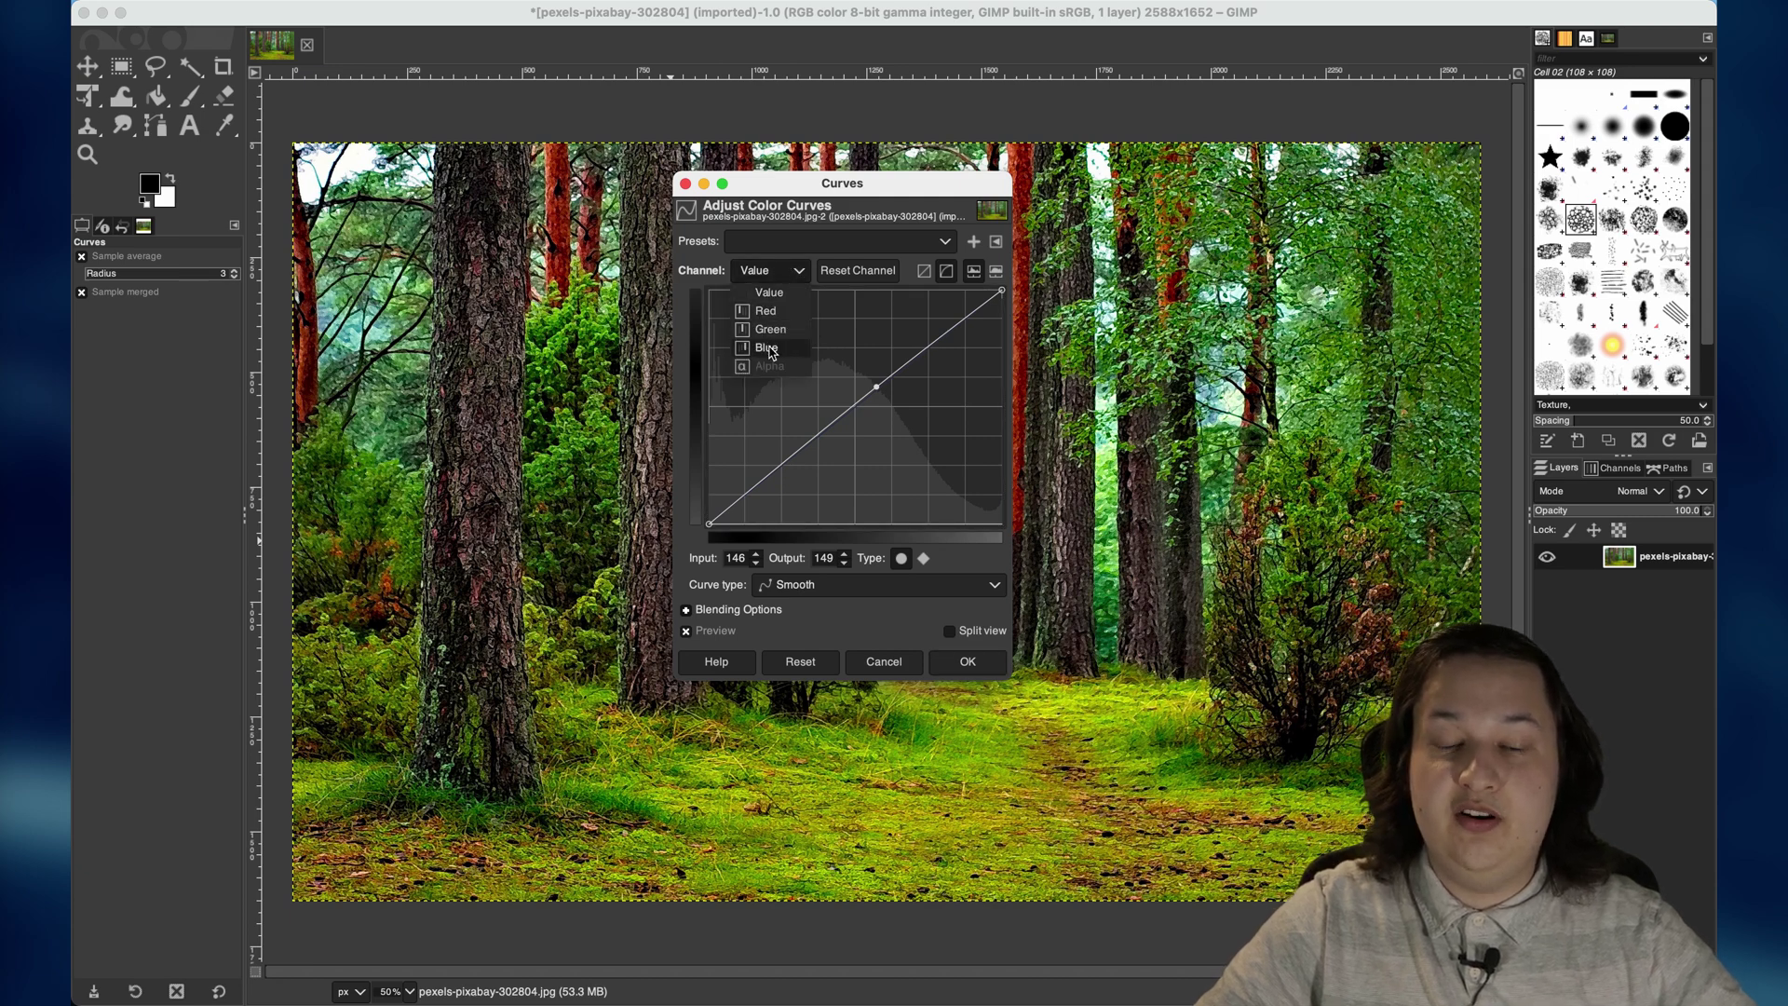
click(770, 348)
click(988, 298)
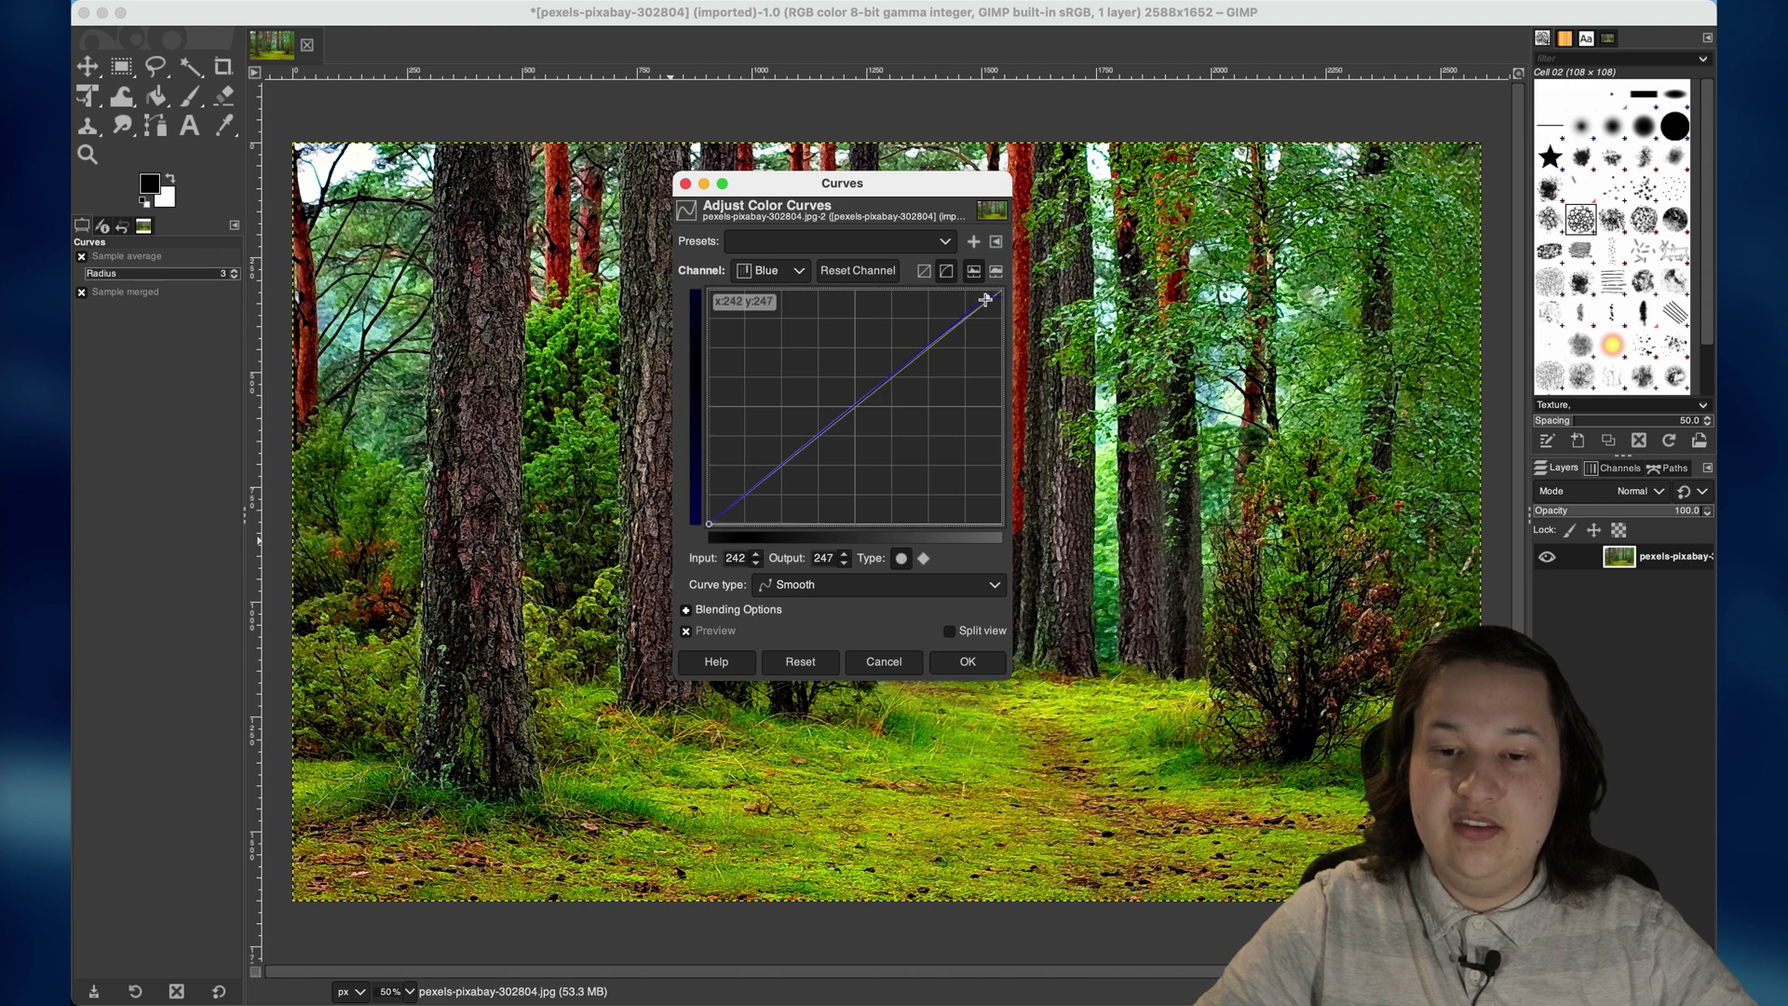
mouse_move(988, 298)
mouse_down()
mouse_move(850, 364)
mouse_move(782, 354)
mouse_move(1001, 290)
mouse_up()
drag(936, 344, 795, 364)
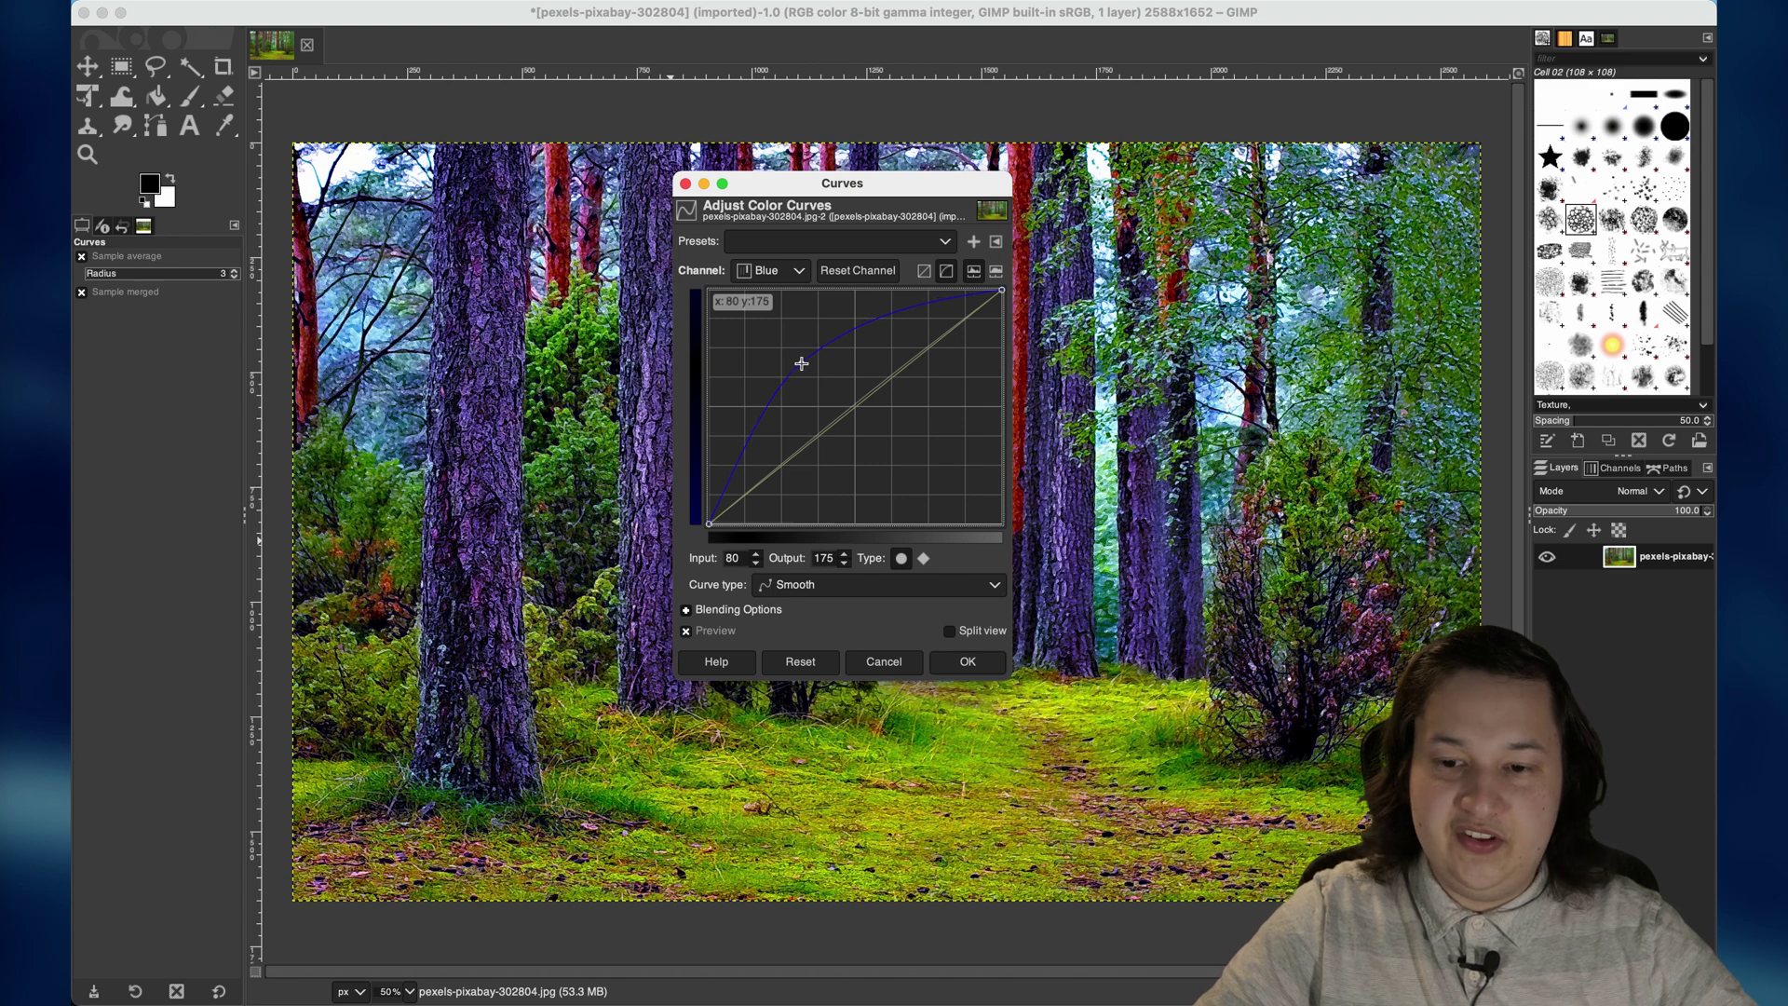
drag(807, 370, 833, 381)
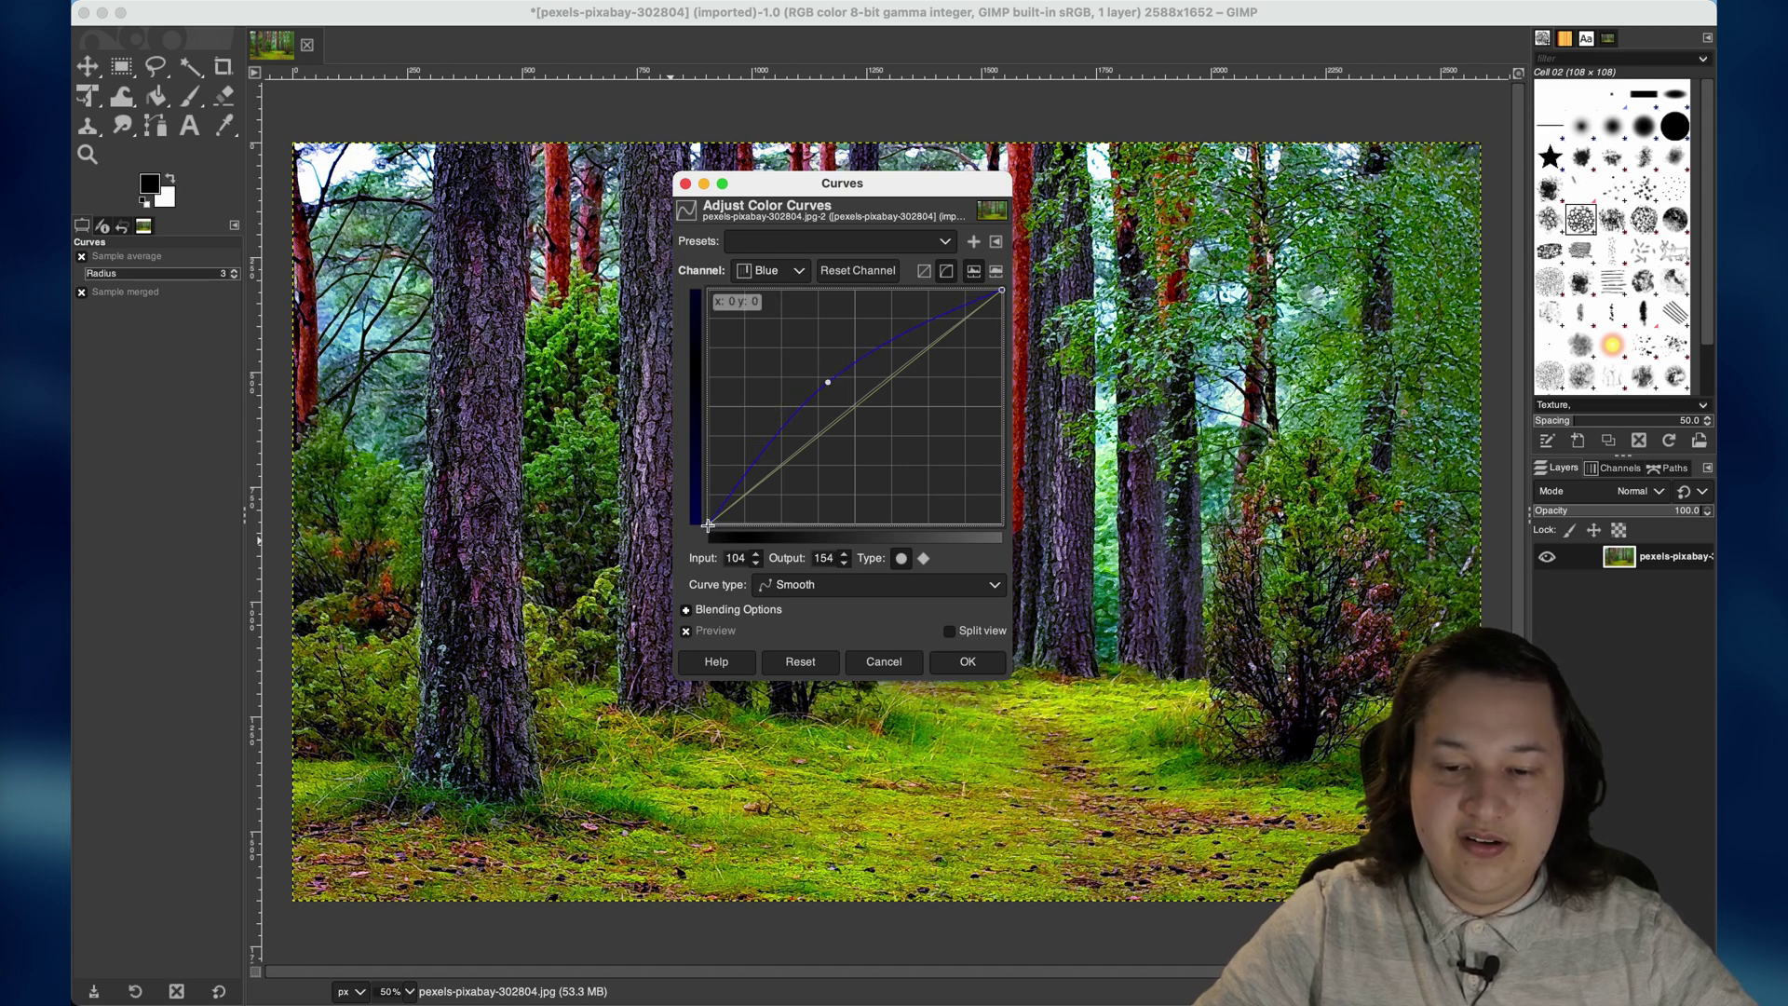
drag(710, 523, 710, 506)
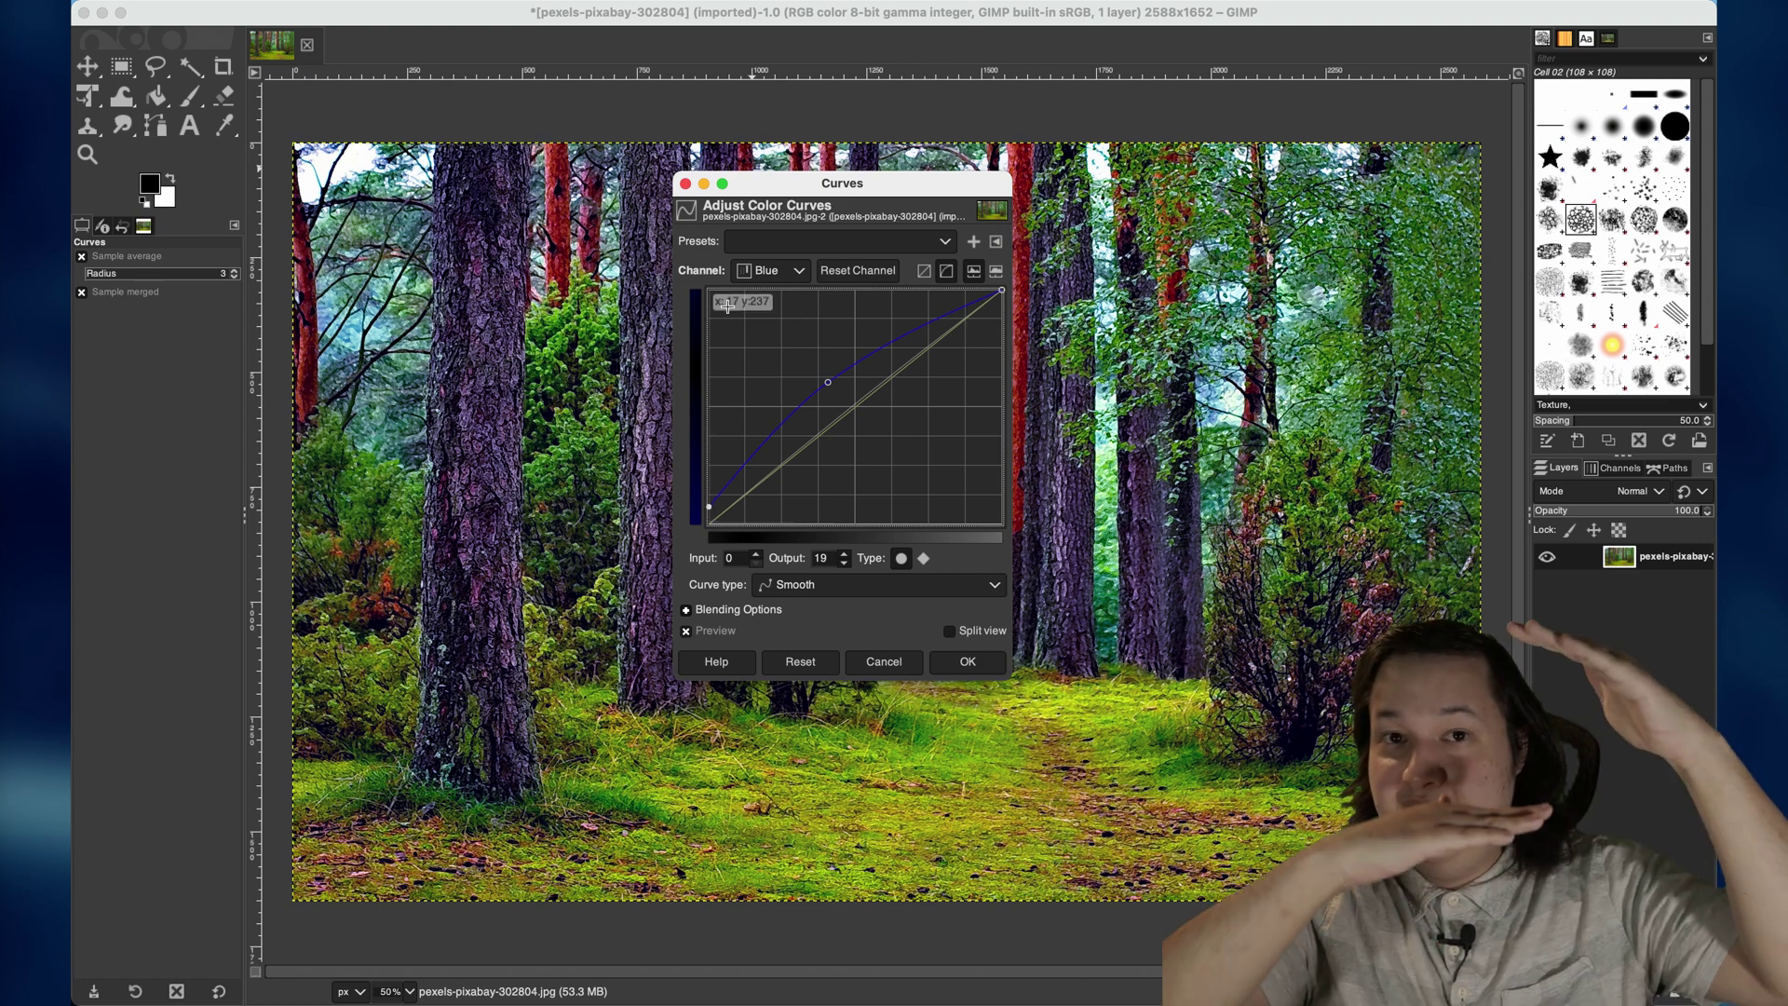
Pull the Red and Green curve midtones down and apply the curves adjustment
click(770, 270)
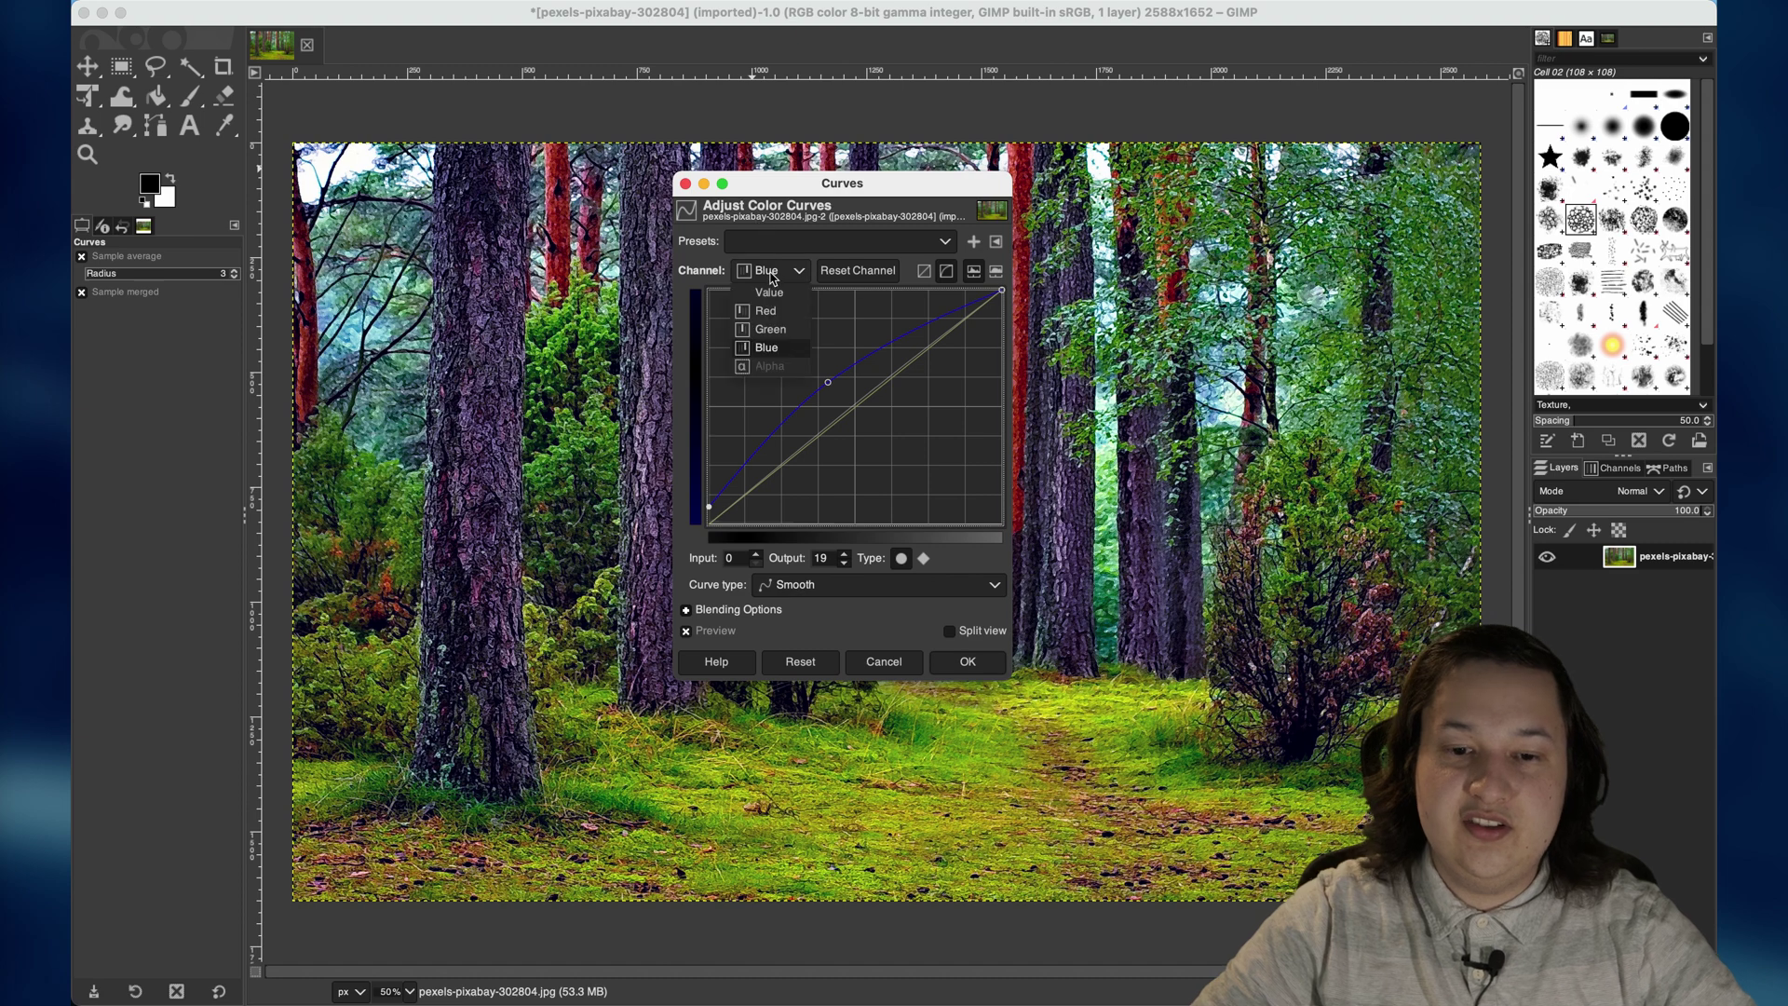
click(787, 317)
drag(859, 410, 880, 443)
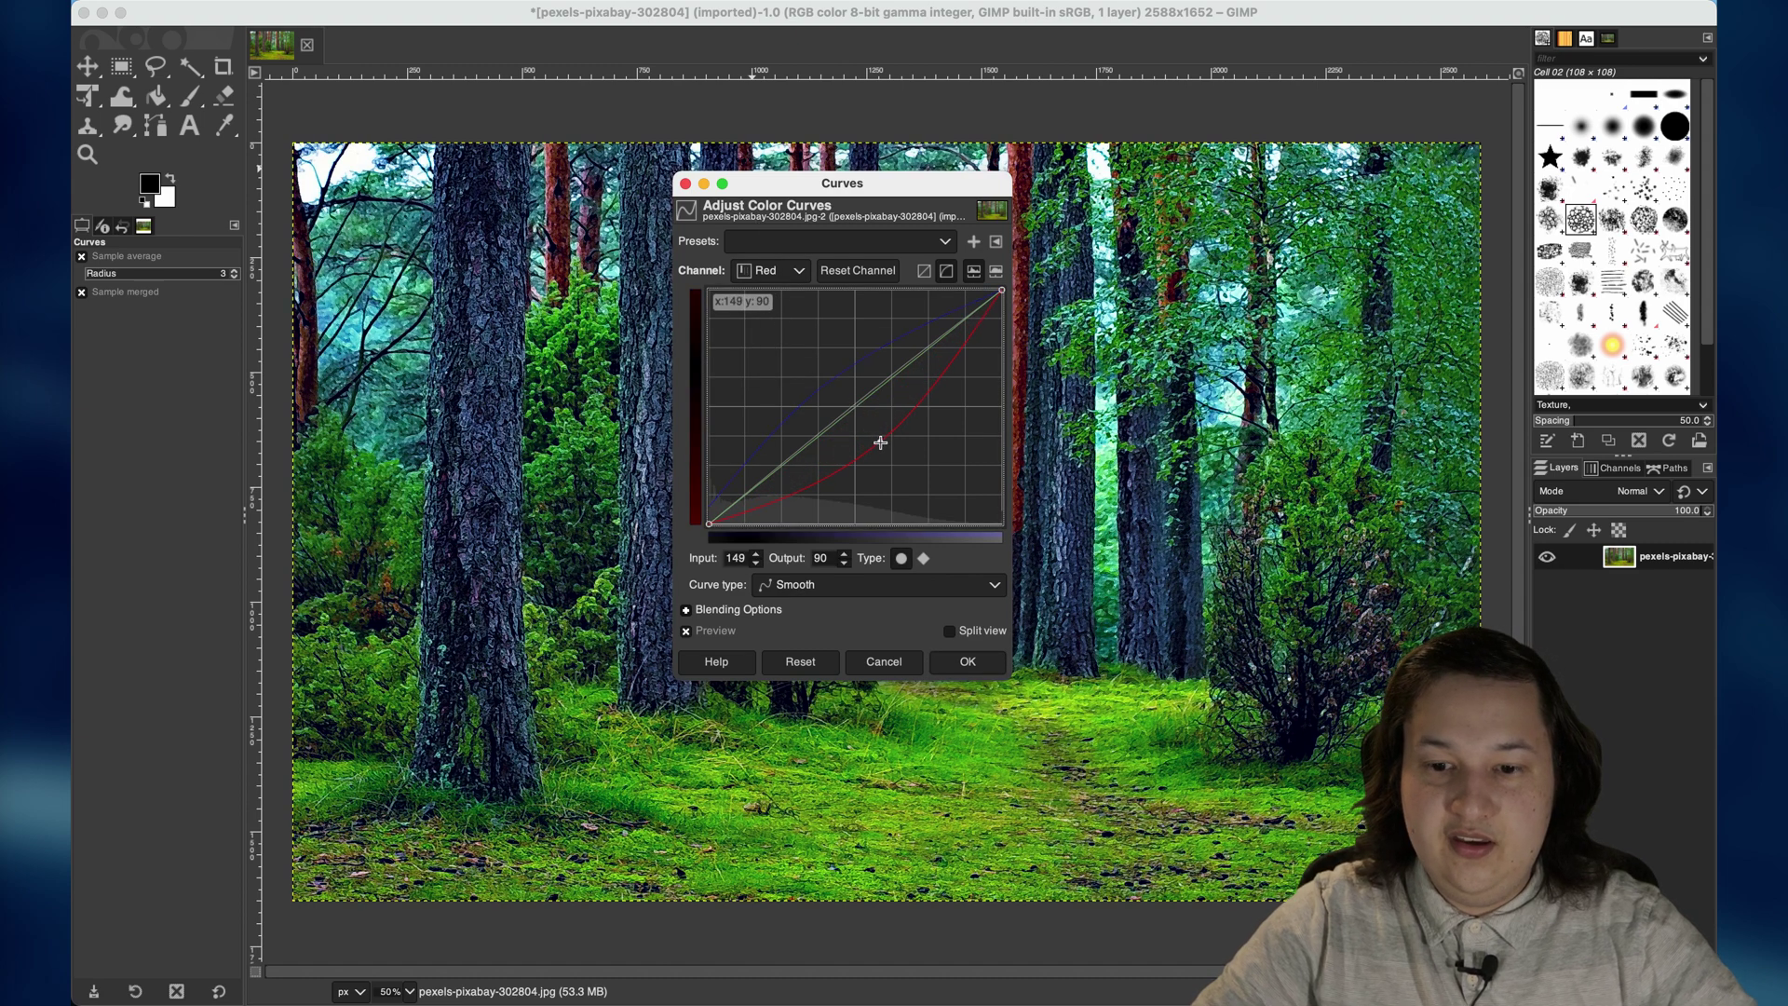
click(763, 270)
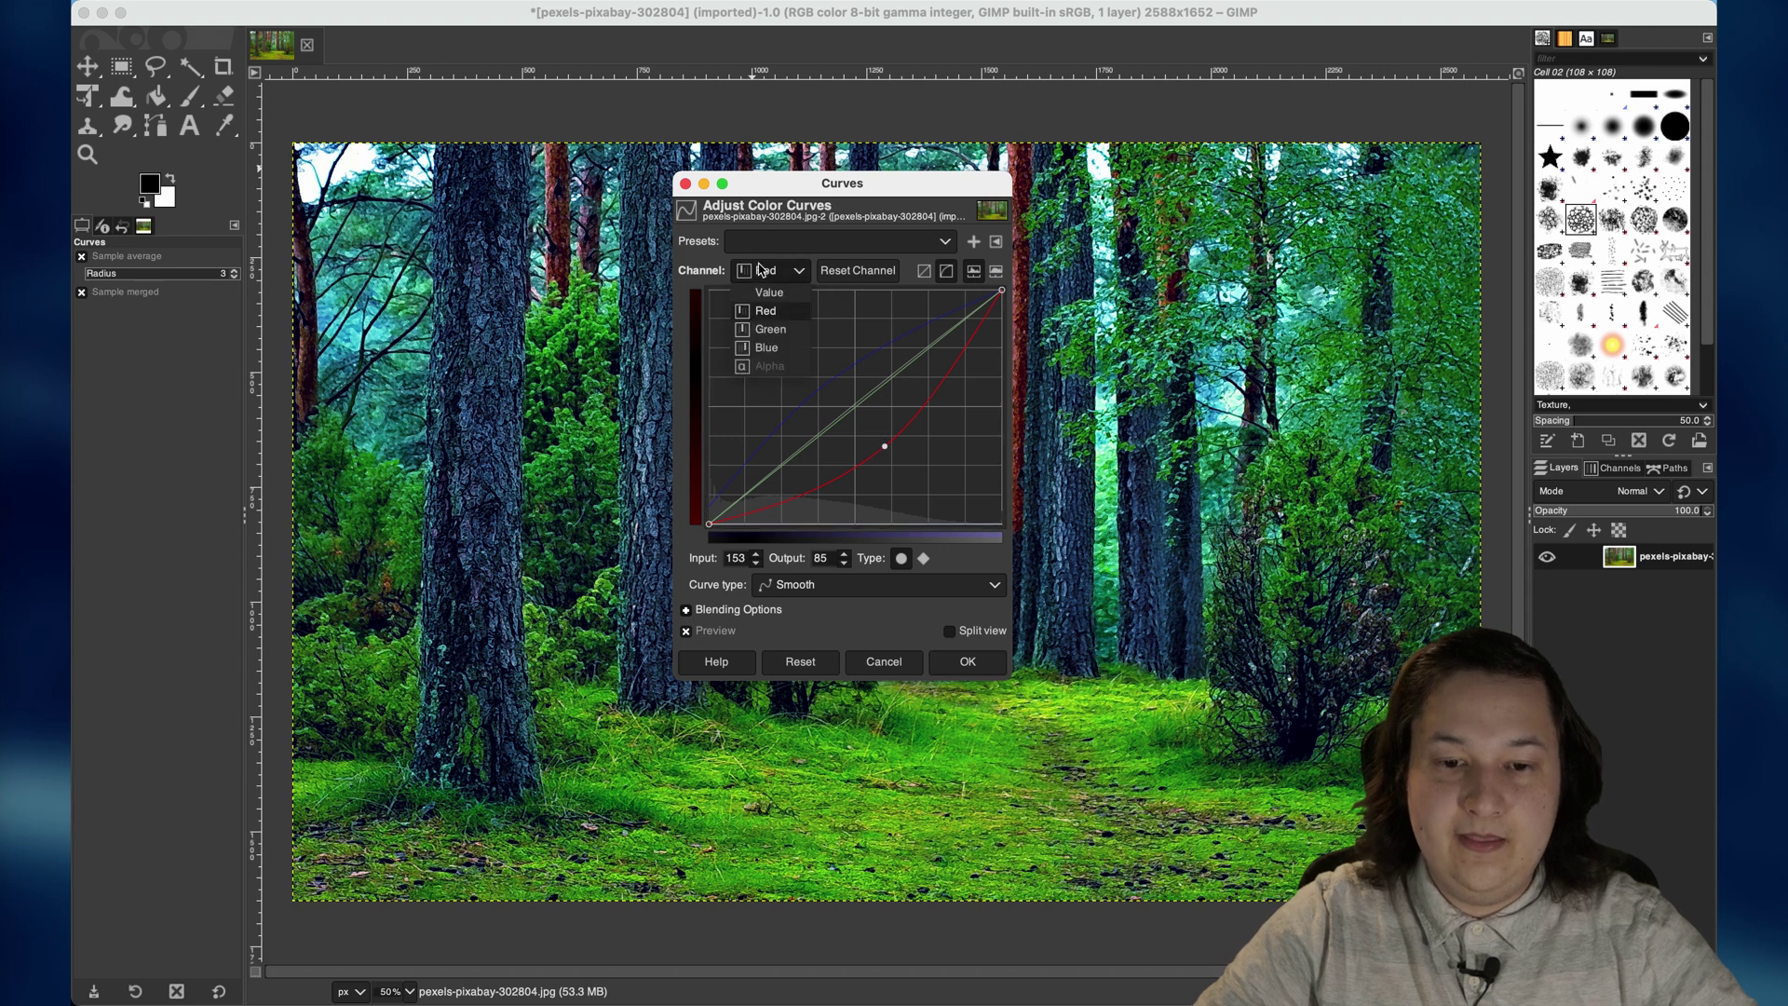
click(778, 337)
drag(866, 400, 895, 421)
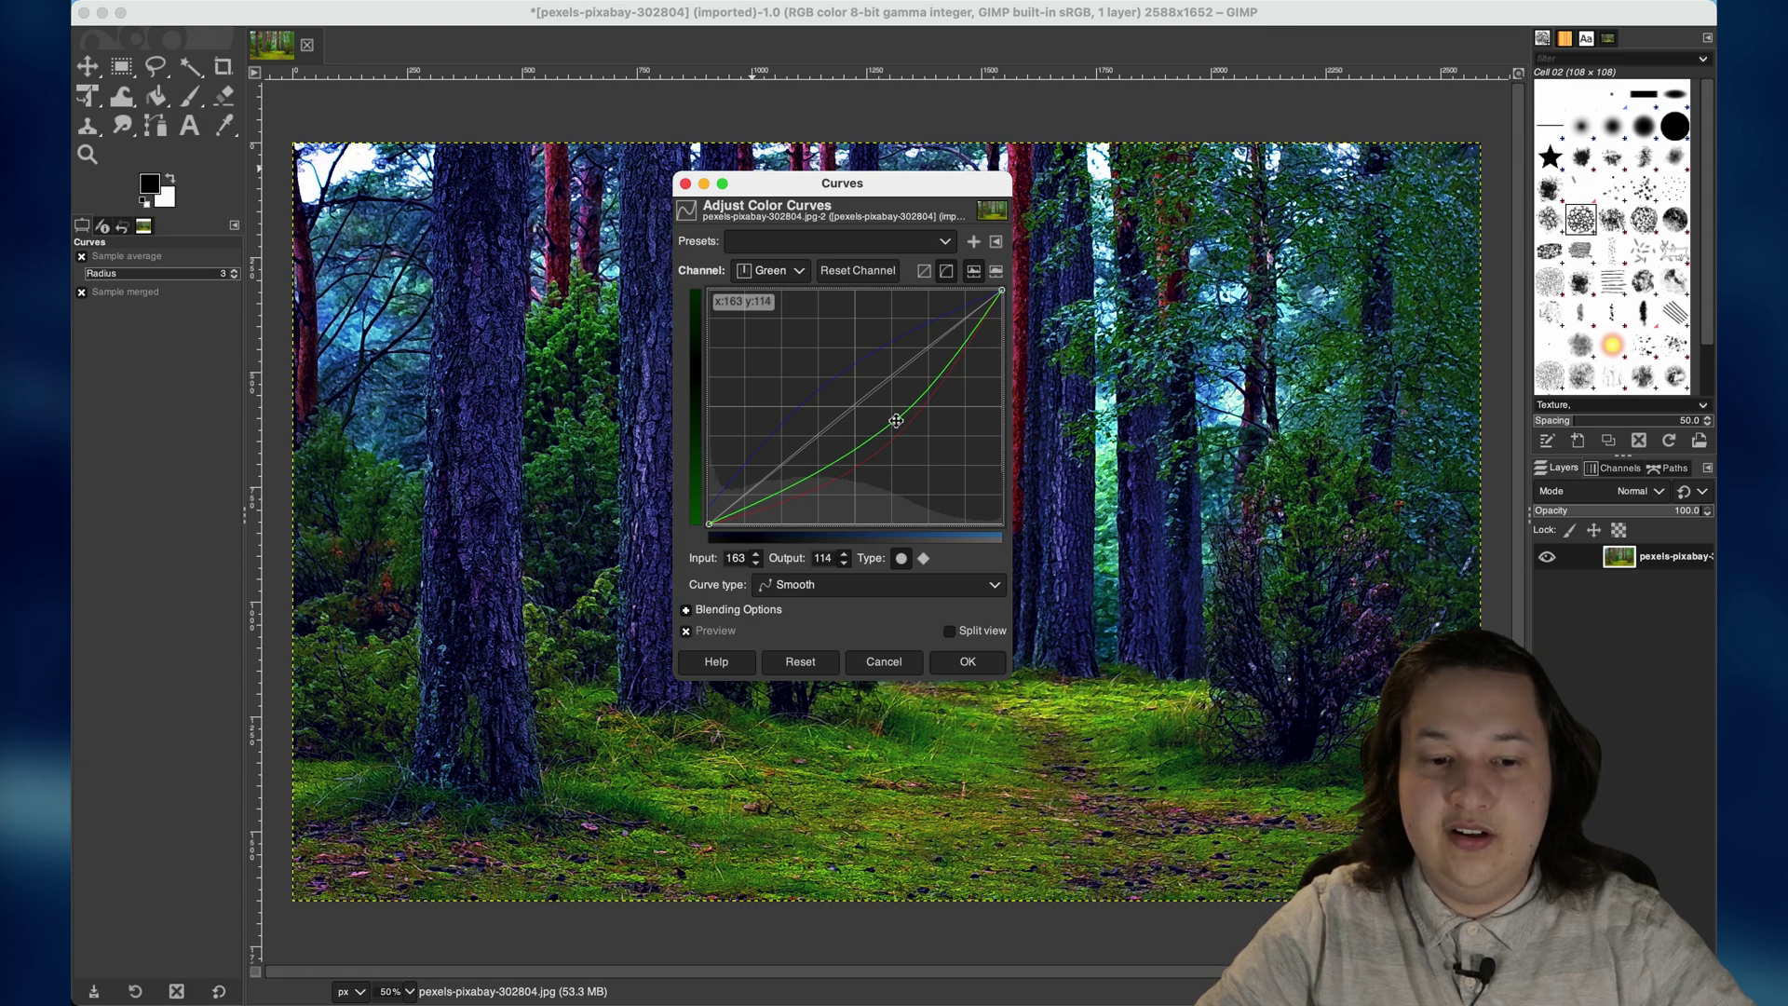
drag(838, 207, 970, 251)
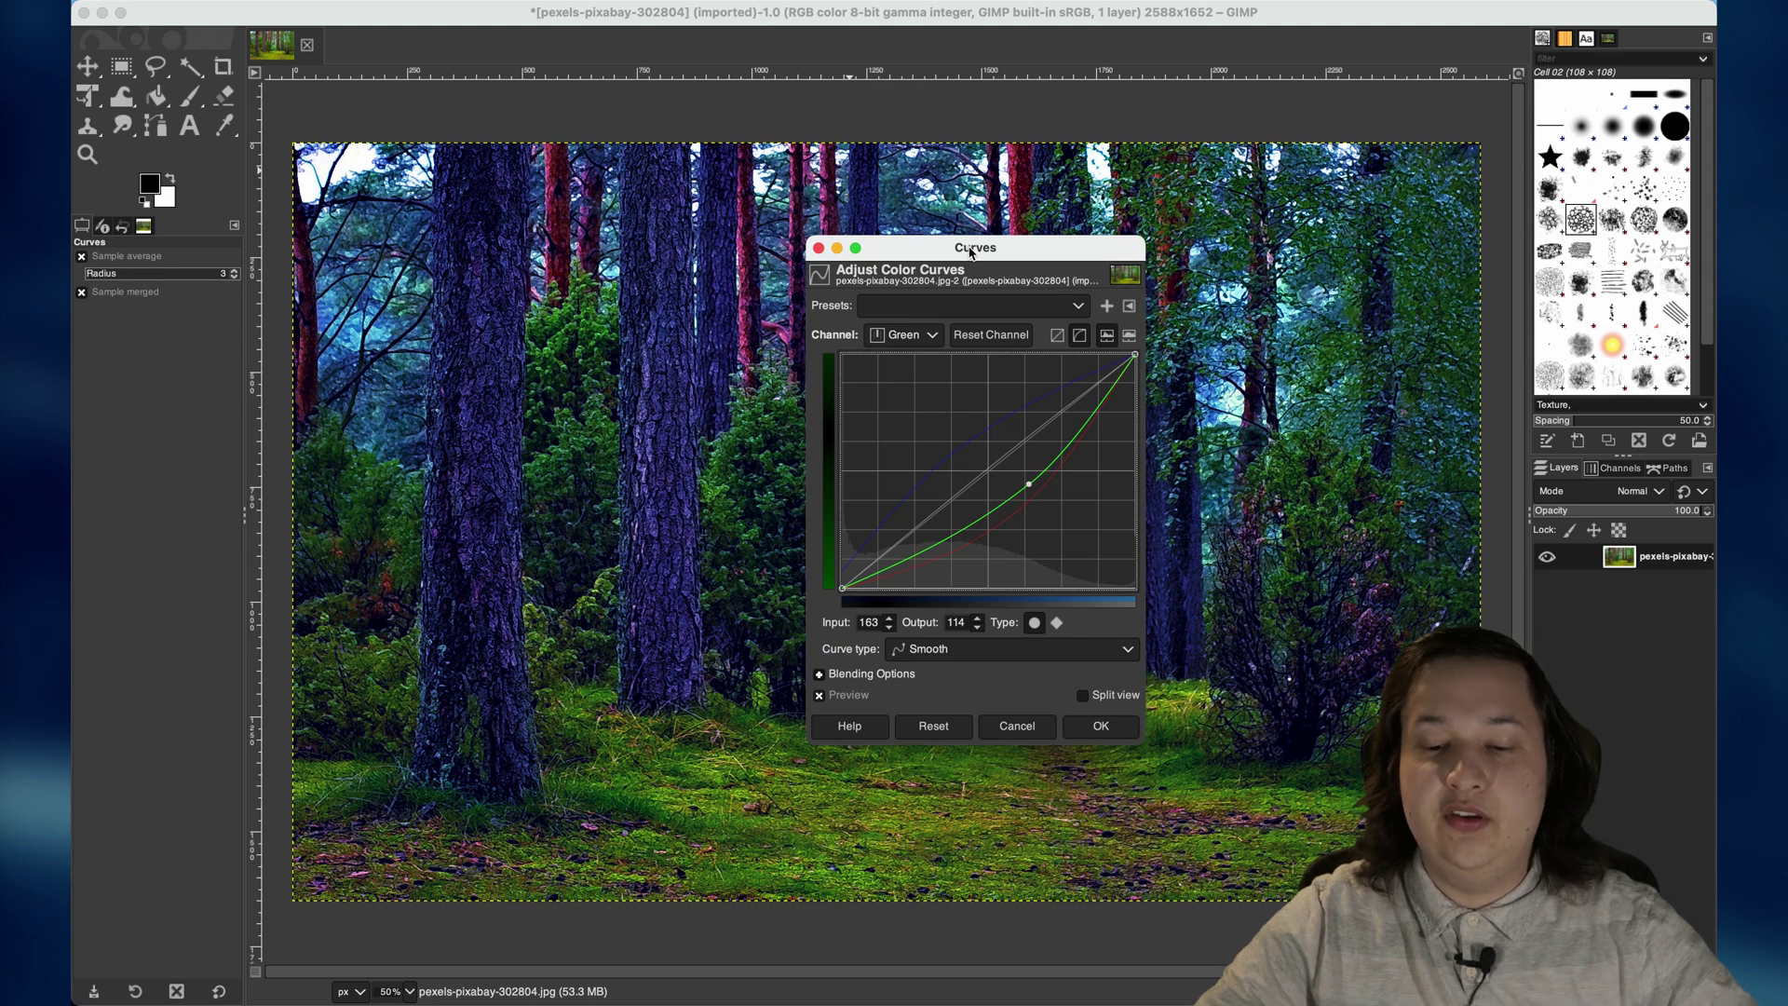
click(1113, 725)
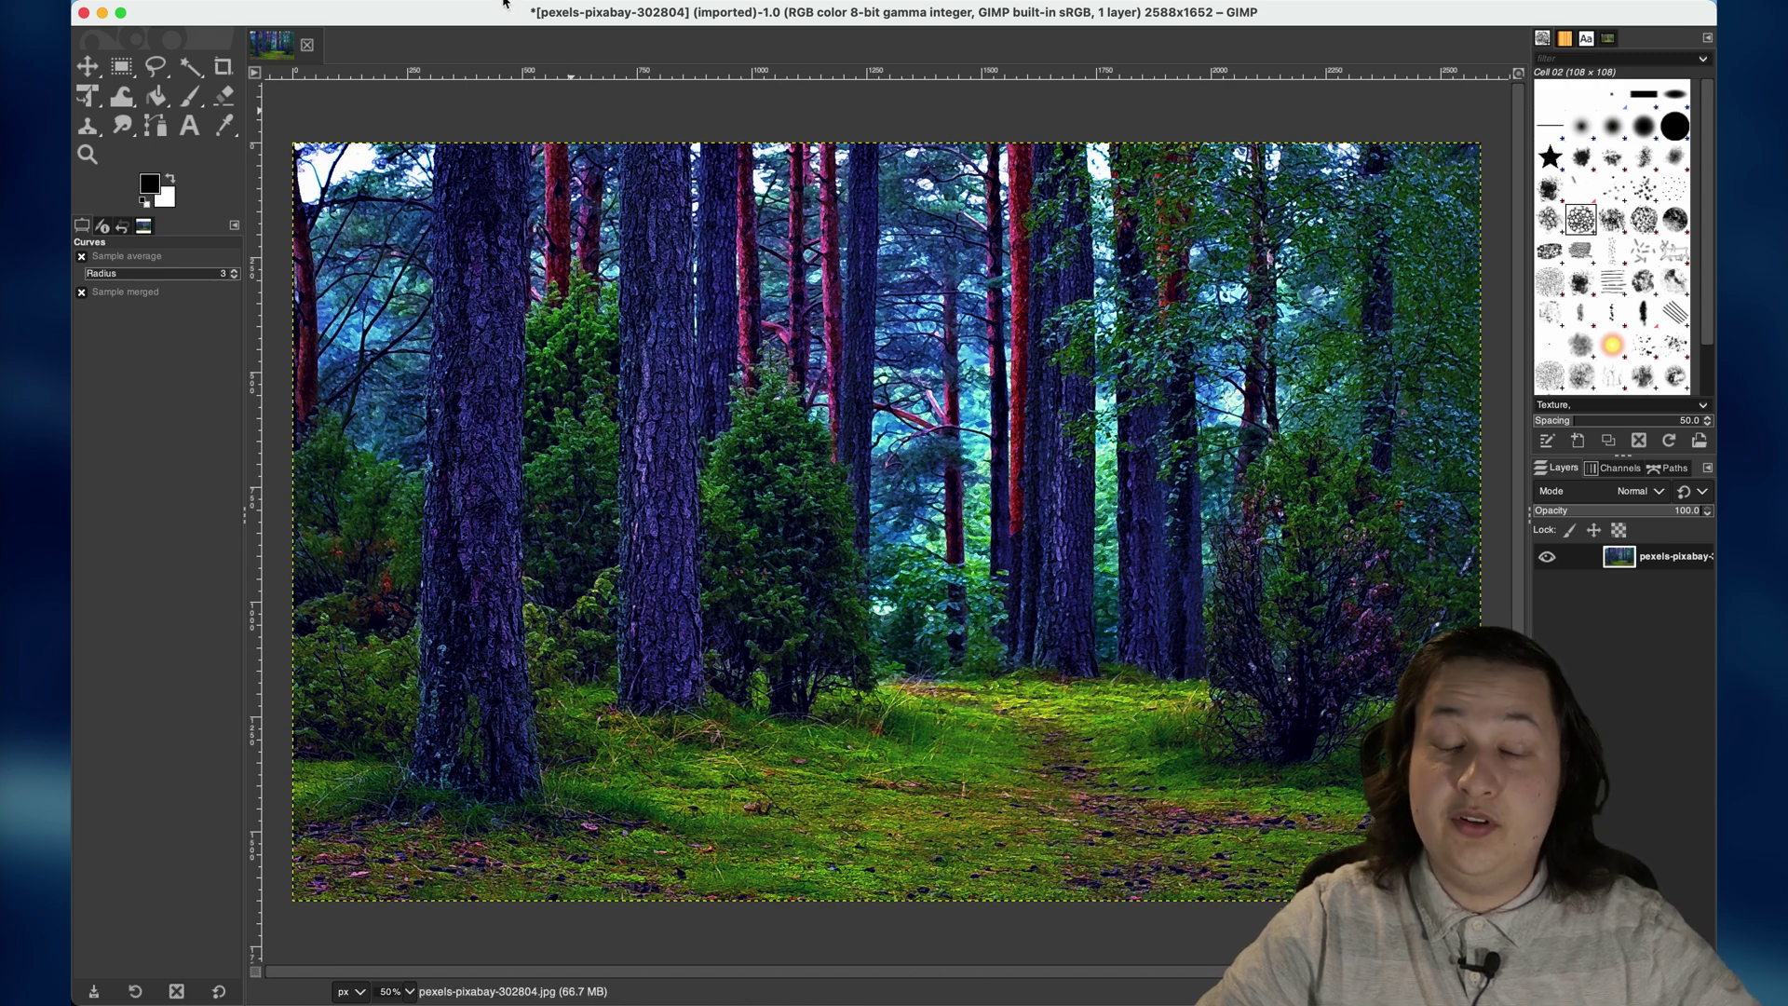
Browse the Filters submenus: Blur, Distorts, Generic, Artistic and Animation
click(617, 1)
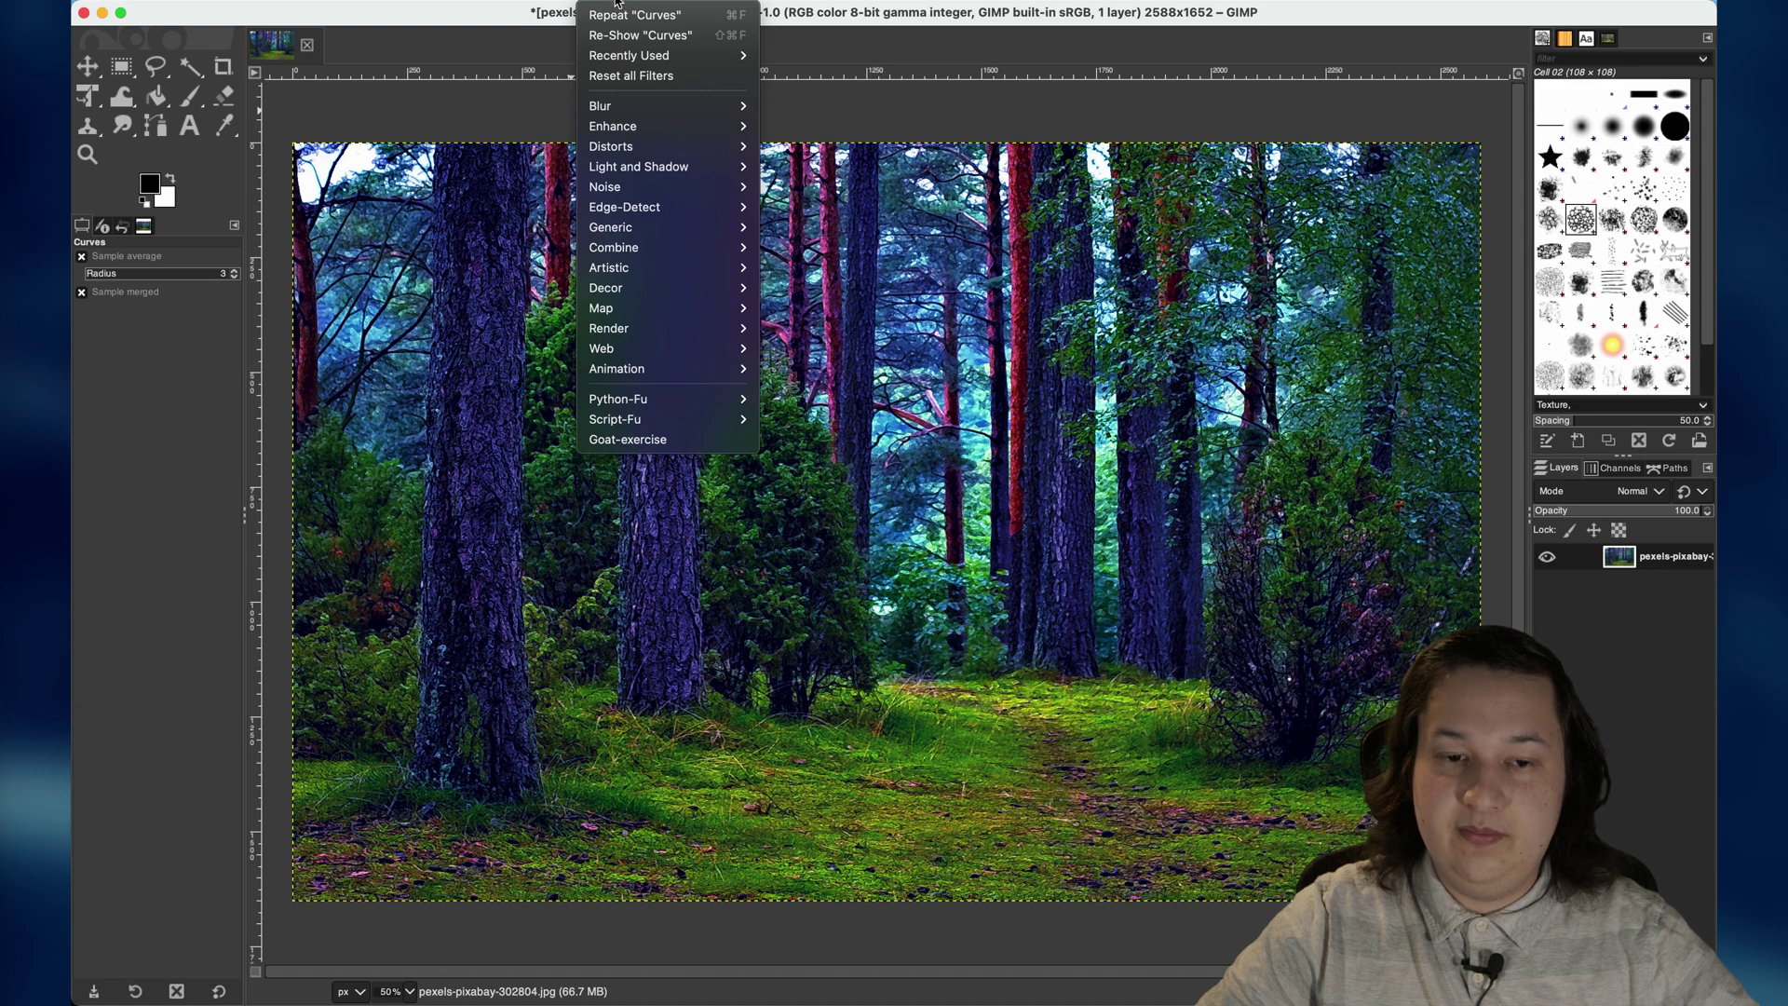
mouse_move(639, 104)
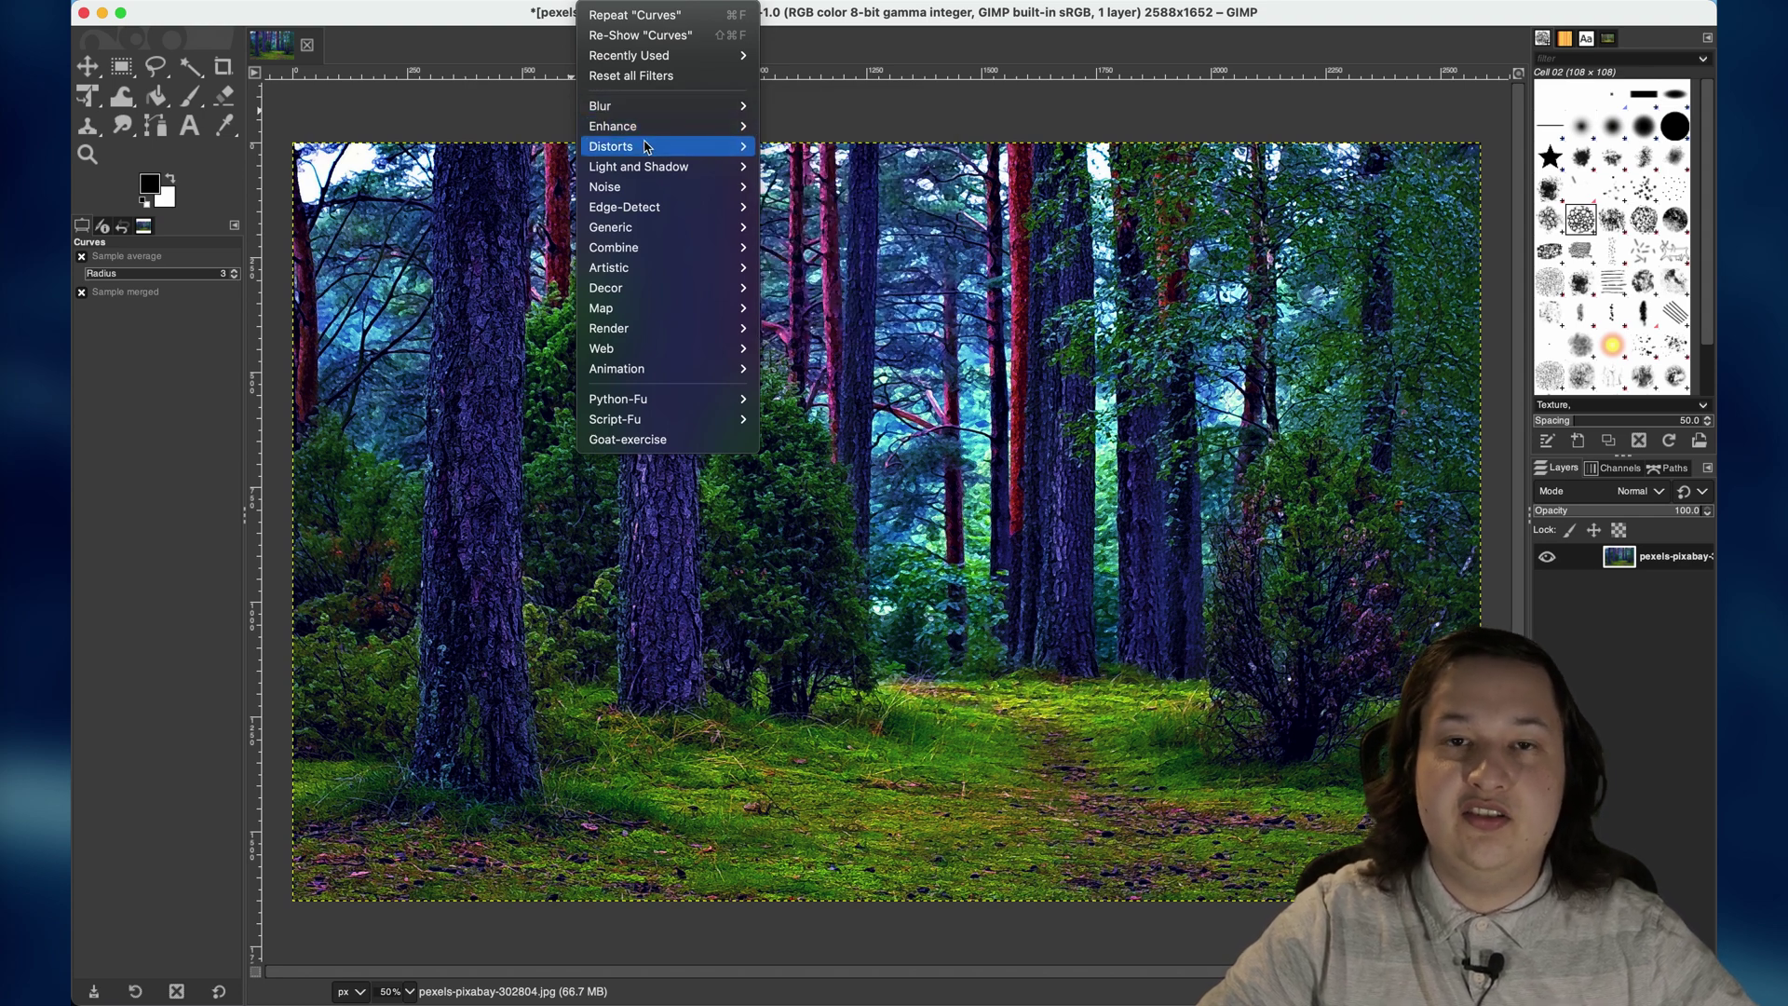
mouse_move(641, 165)
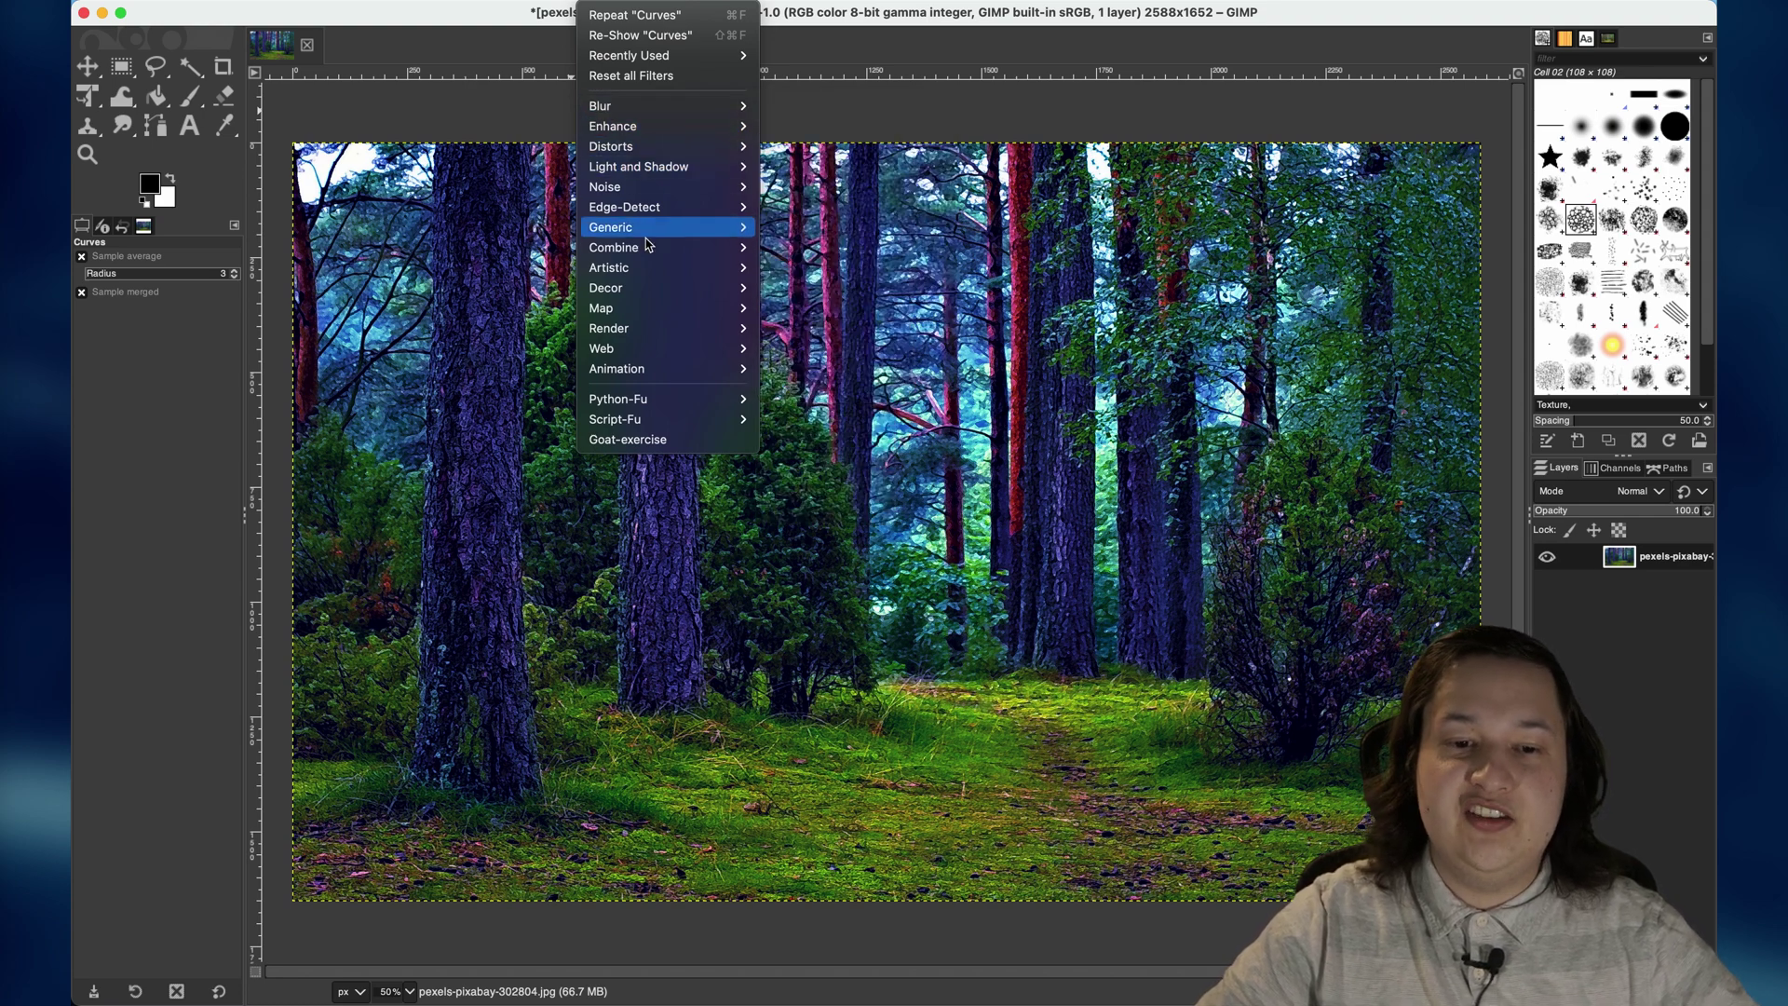
mouse_move(641, 270)
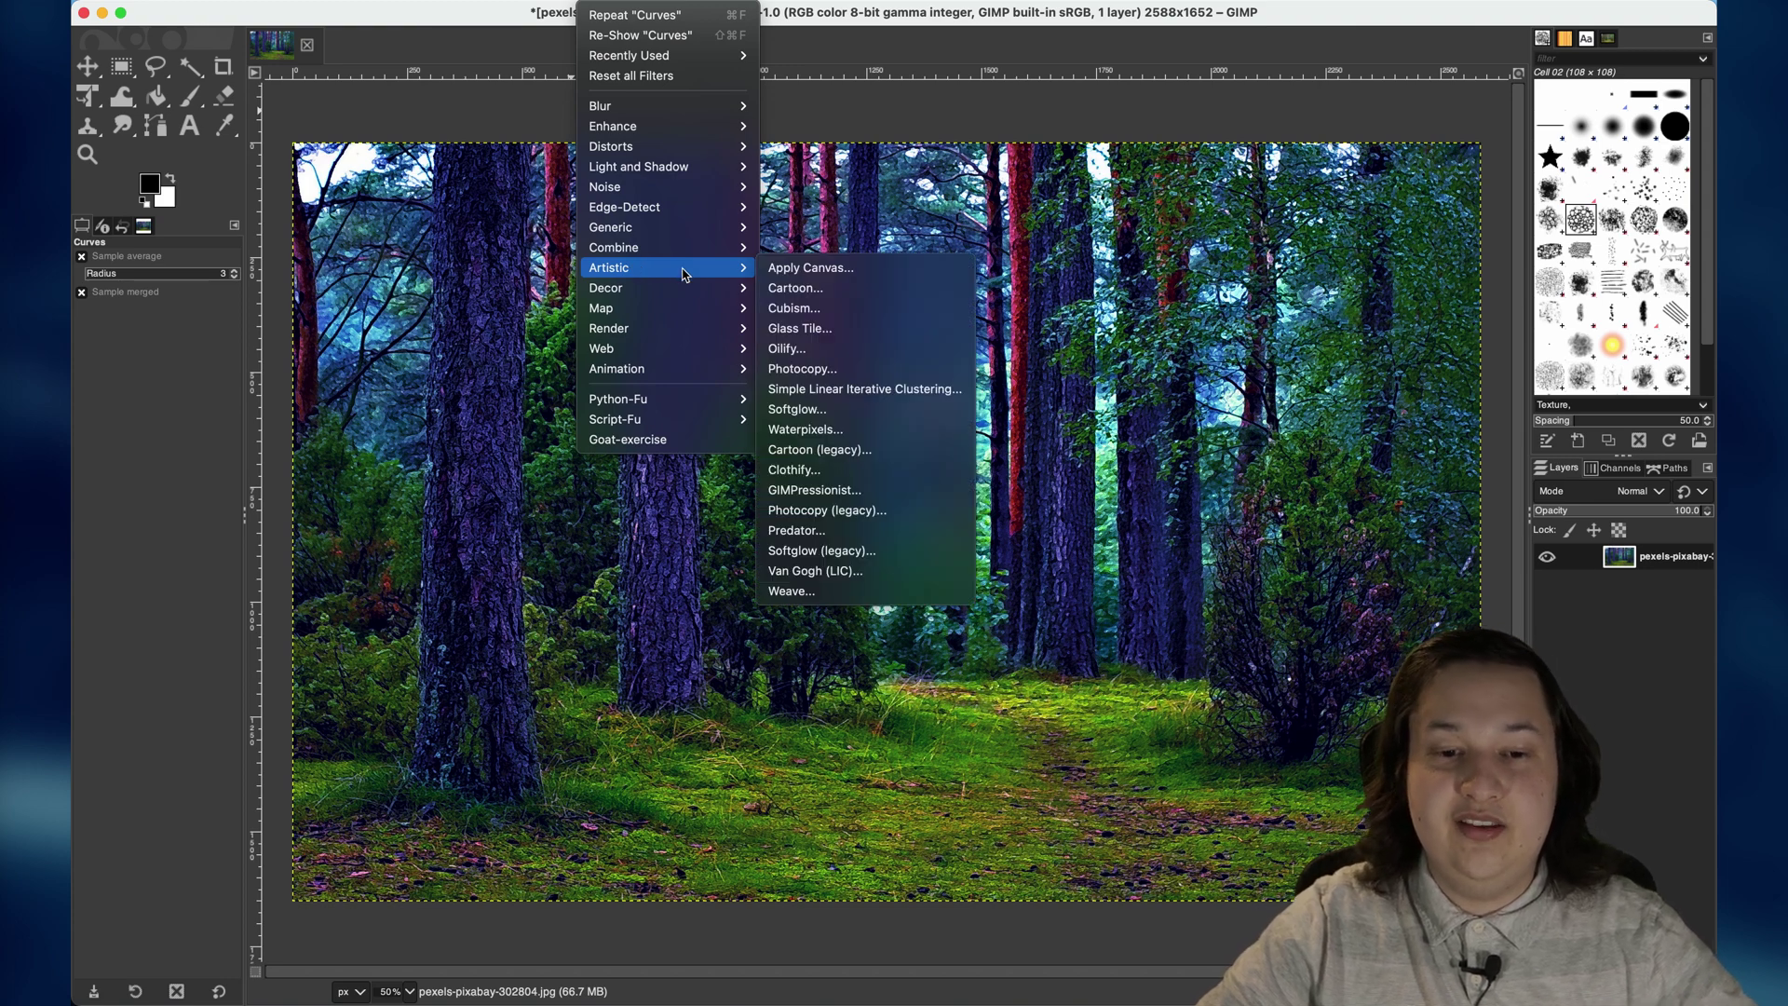
mouse_move(643, 372)
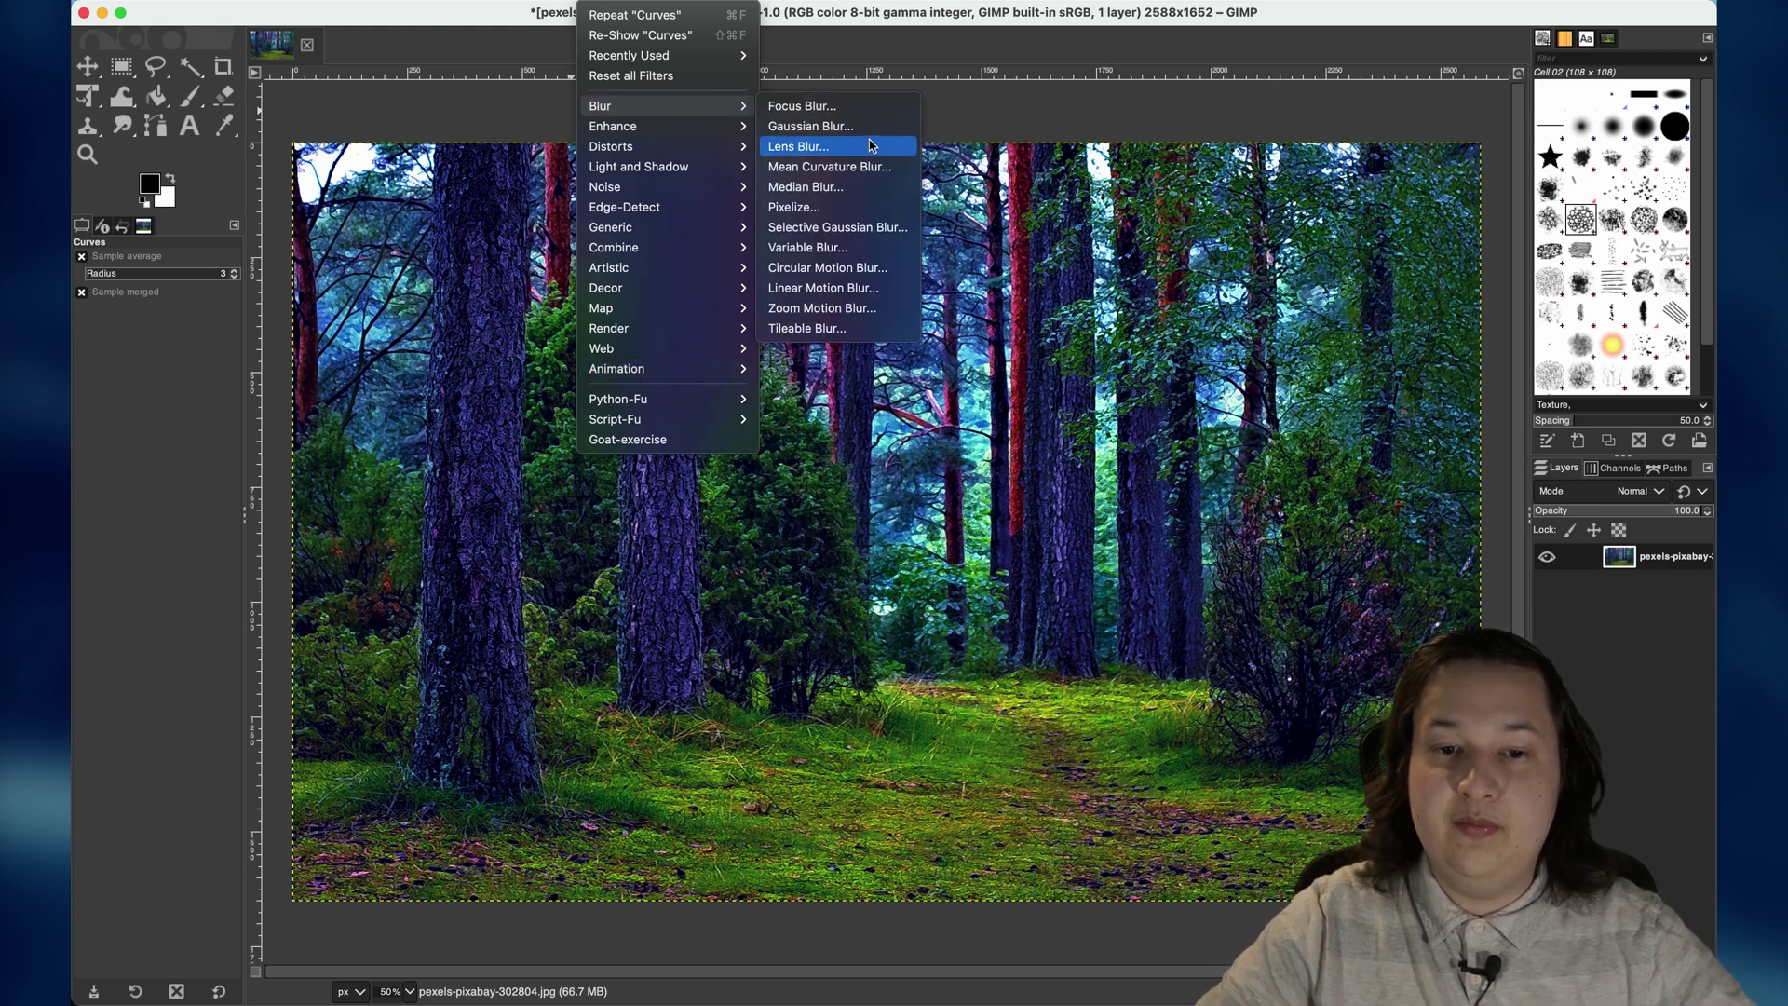
Apply a Gaussian Blur with size around 12–13 to the whole forest image
click(832, 132)
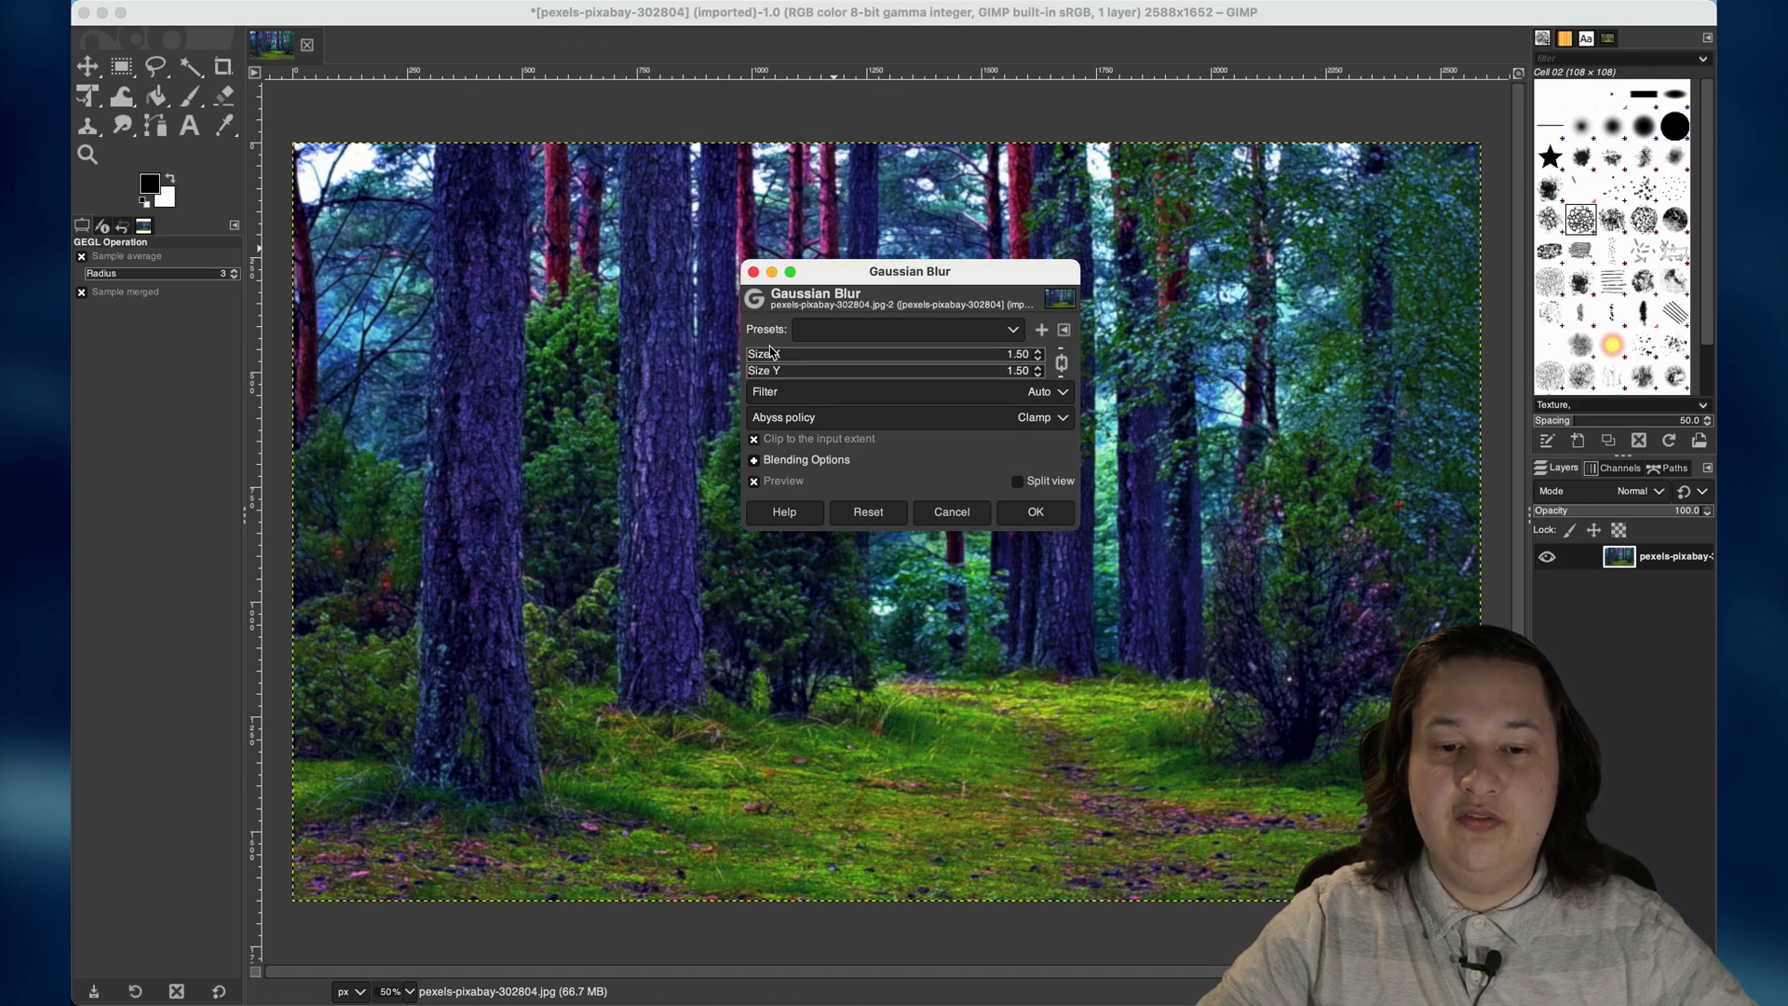
click(767, 353)
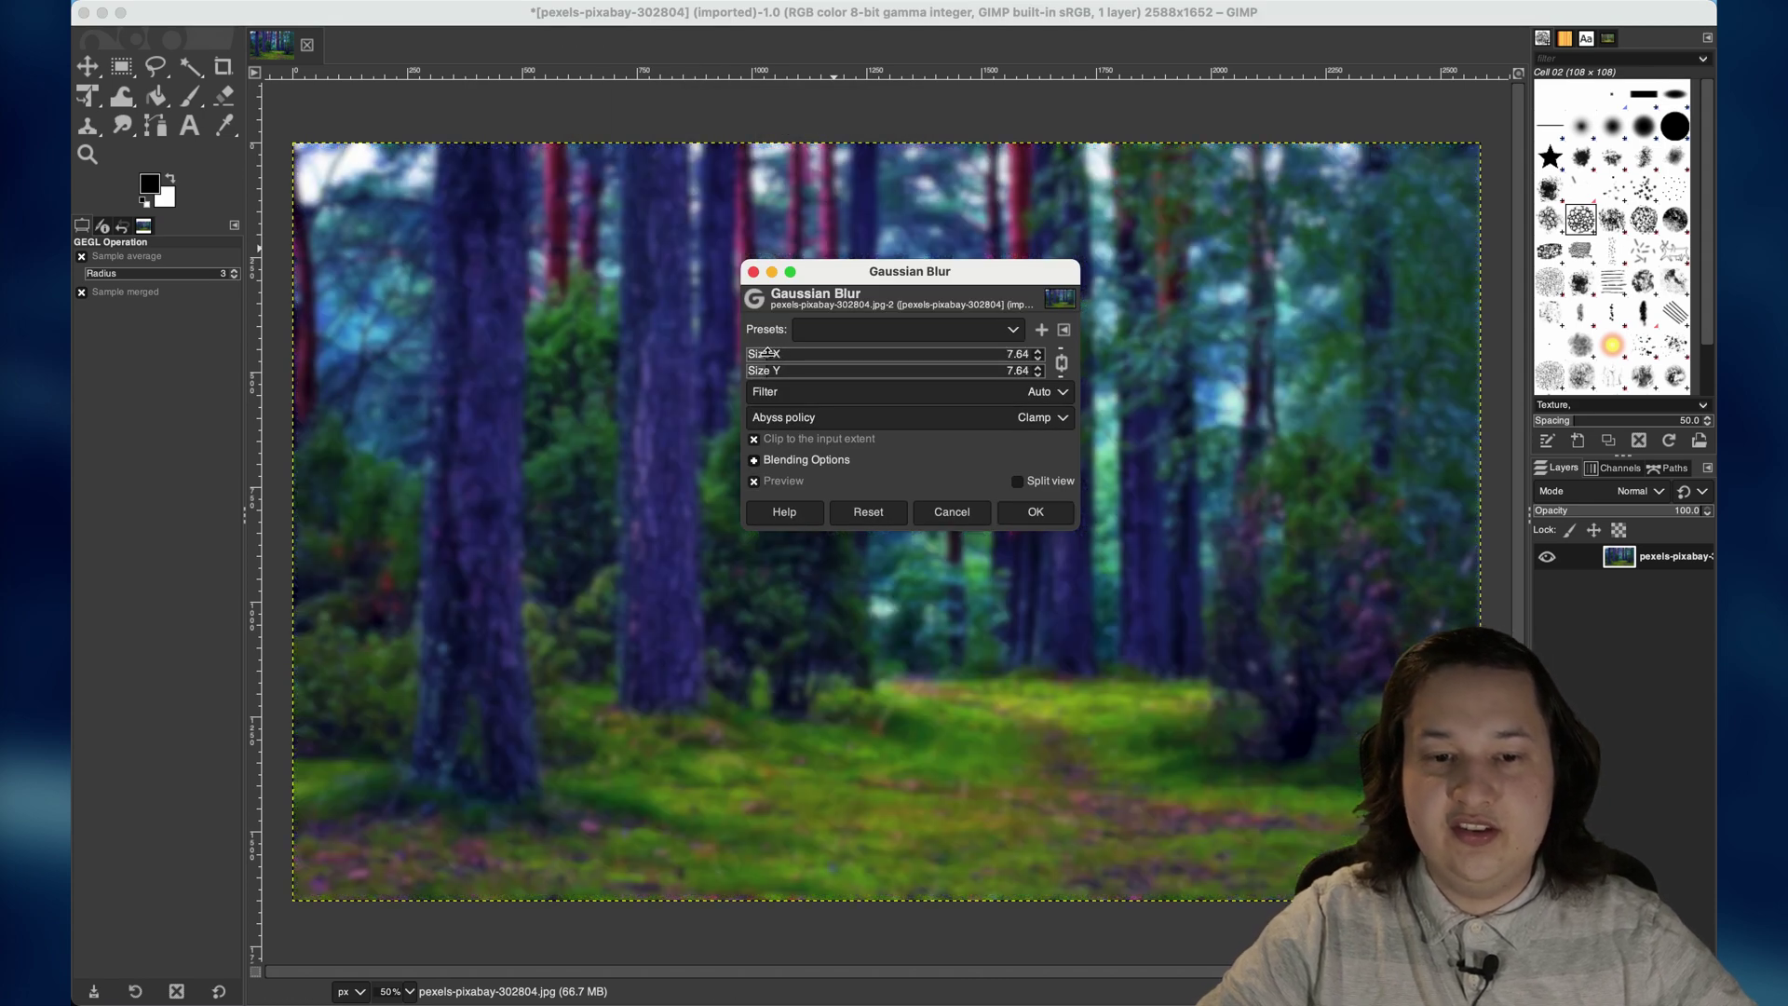
scroll(769, 352, up, 3)
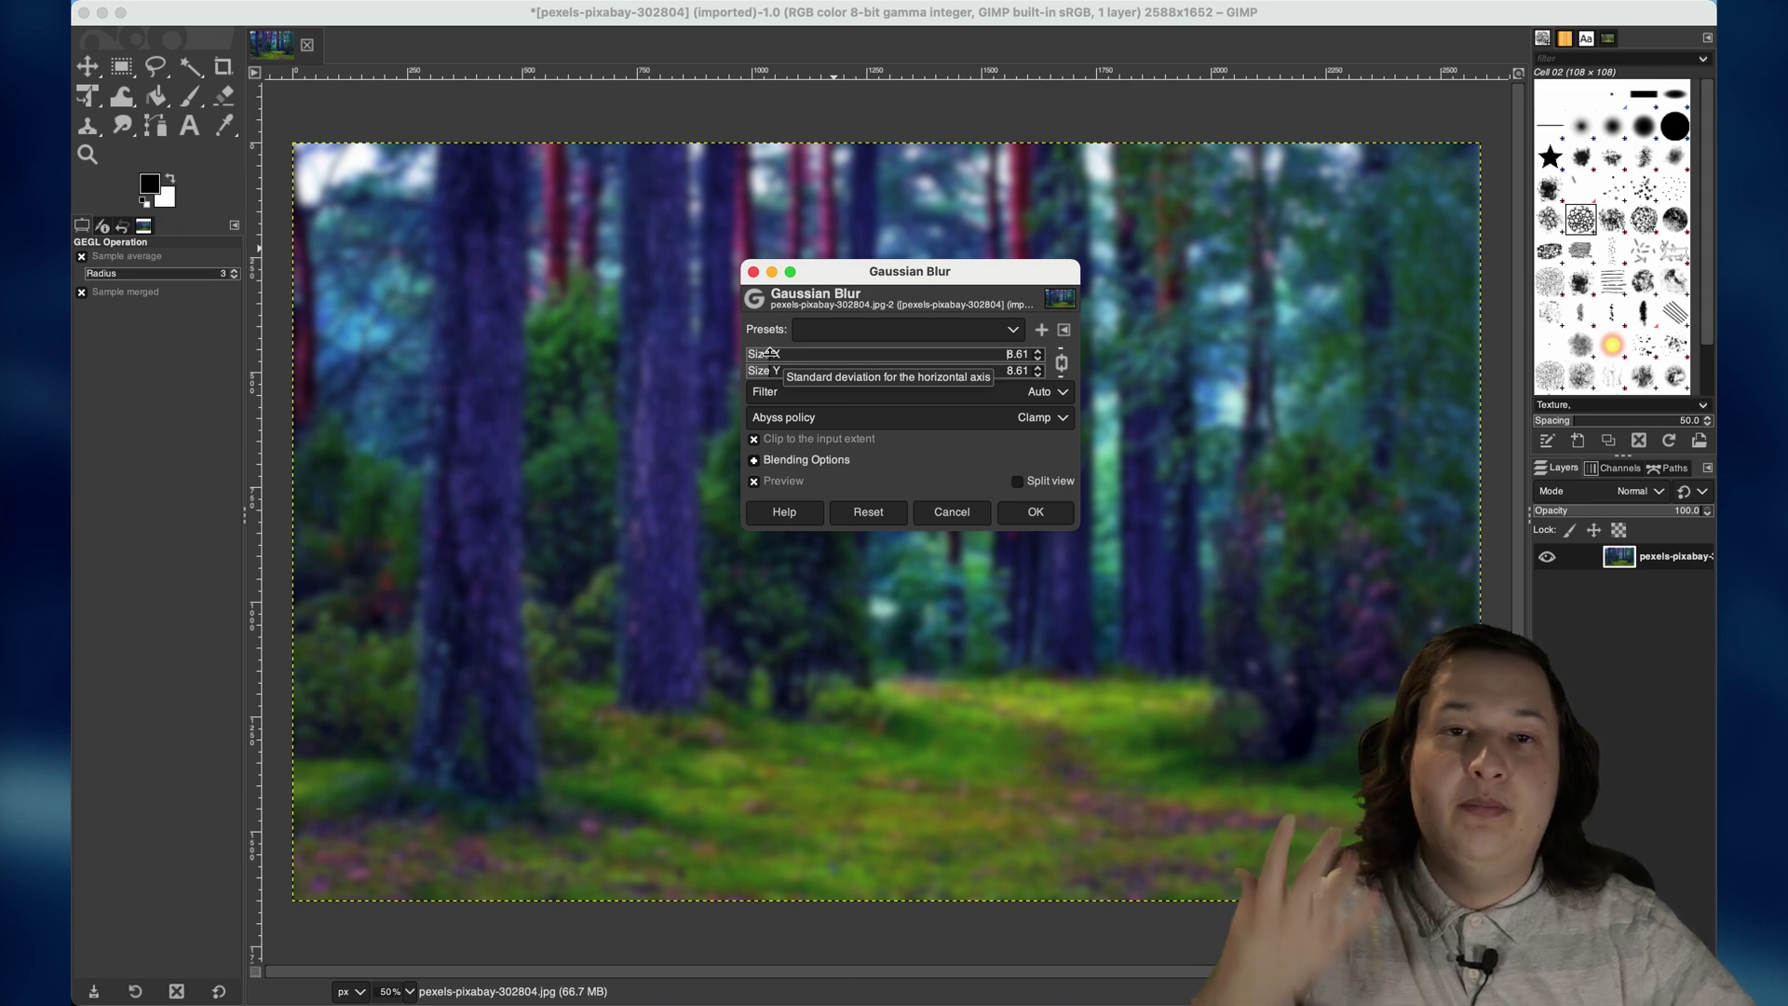
drag(769, 352, 708, 354)
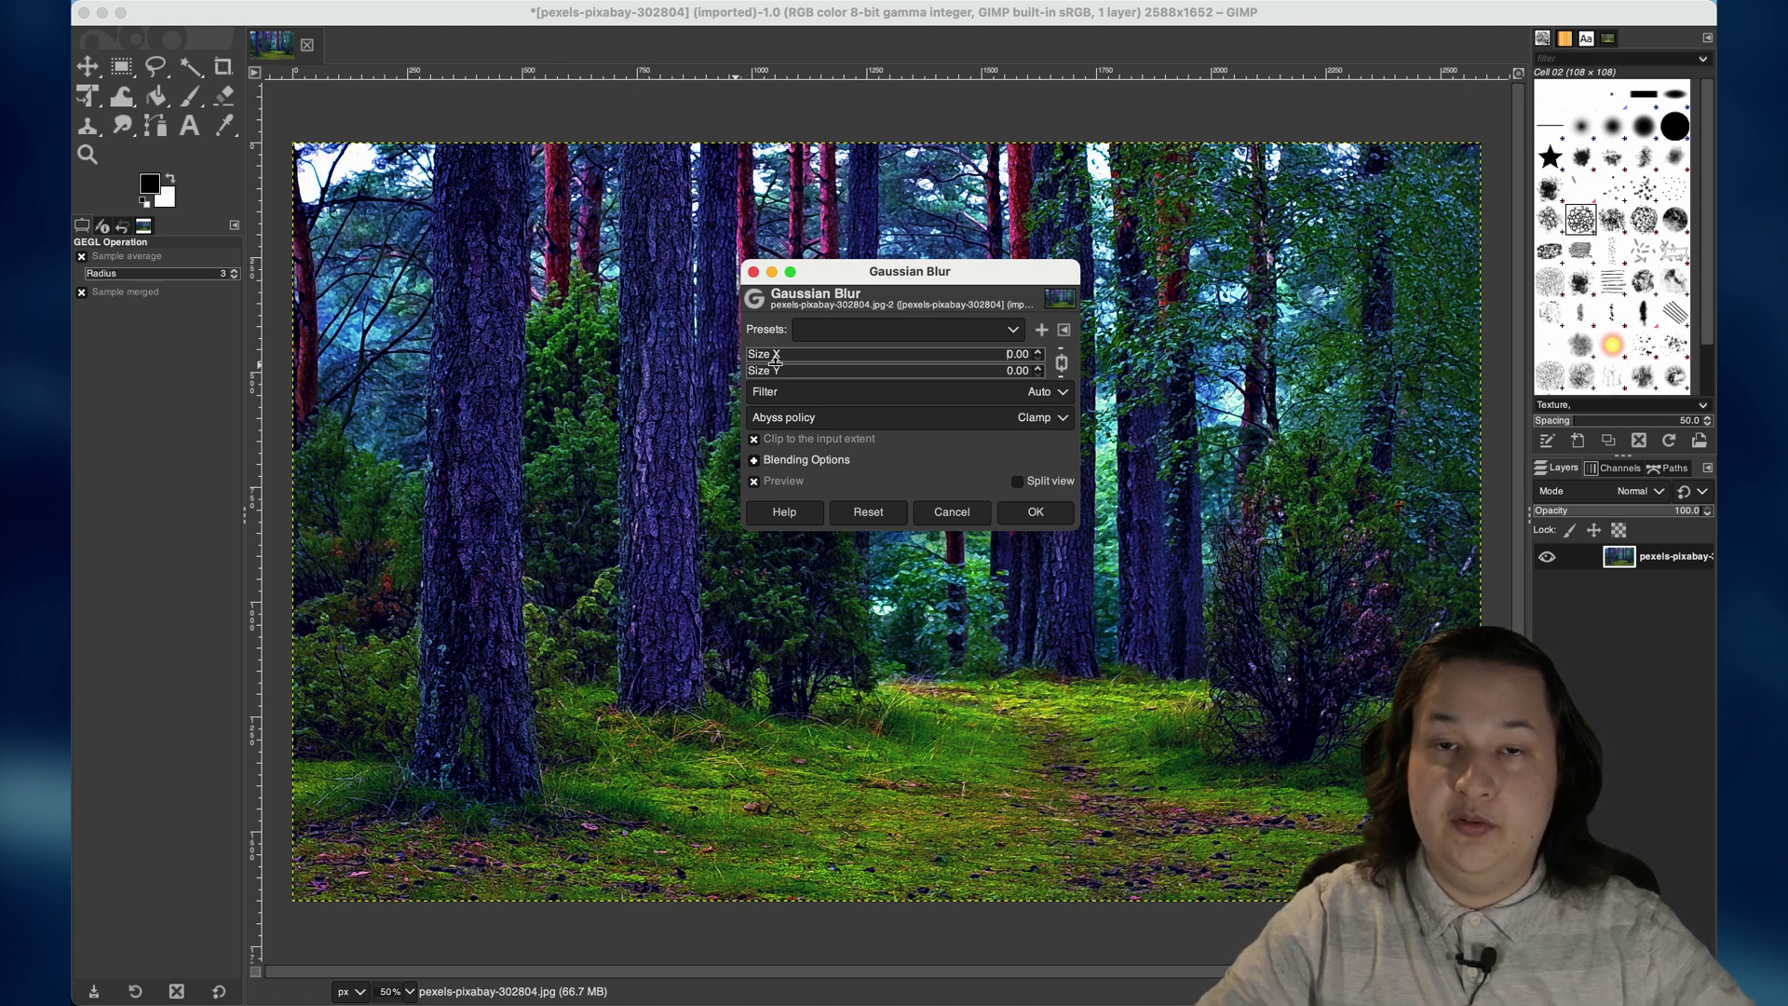
drag(766, 354, 782, 354)
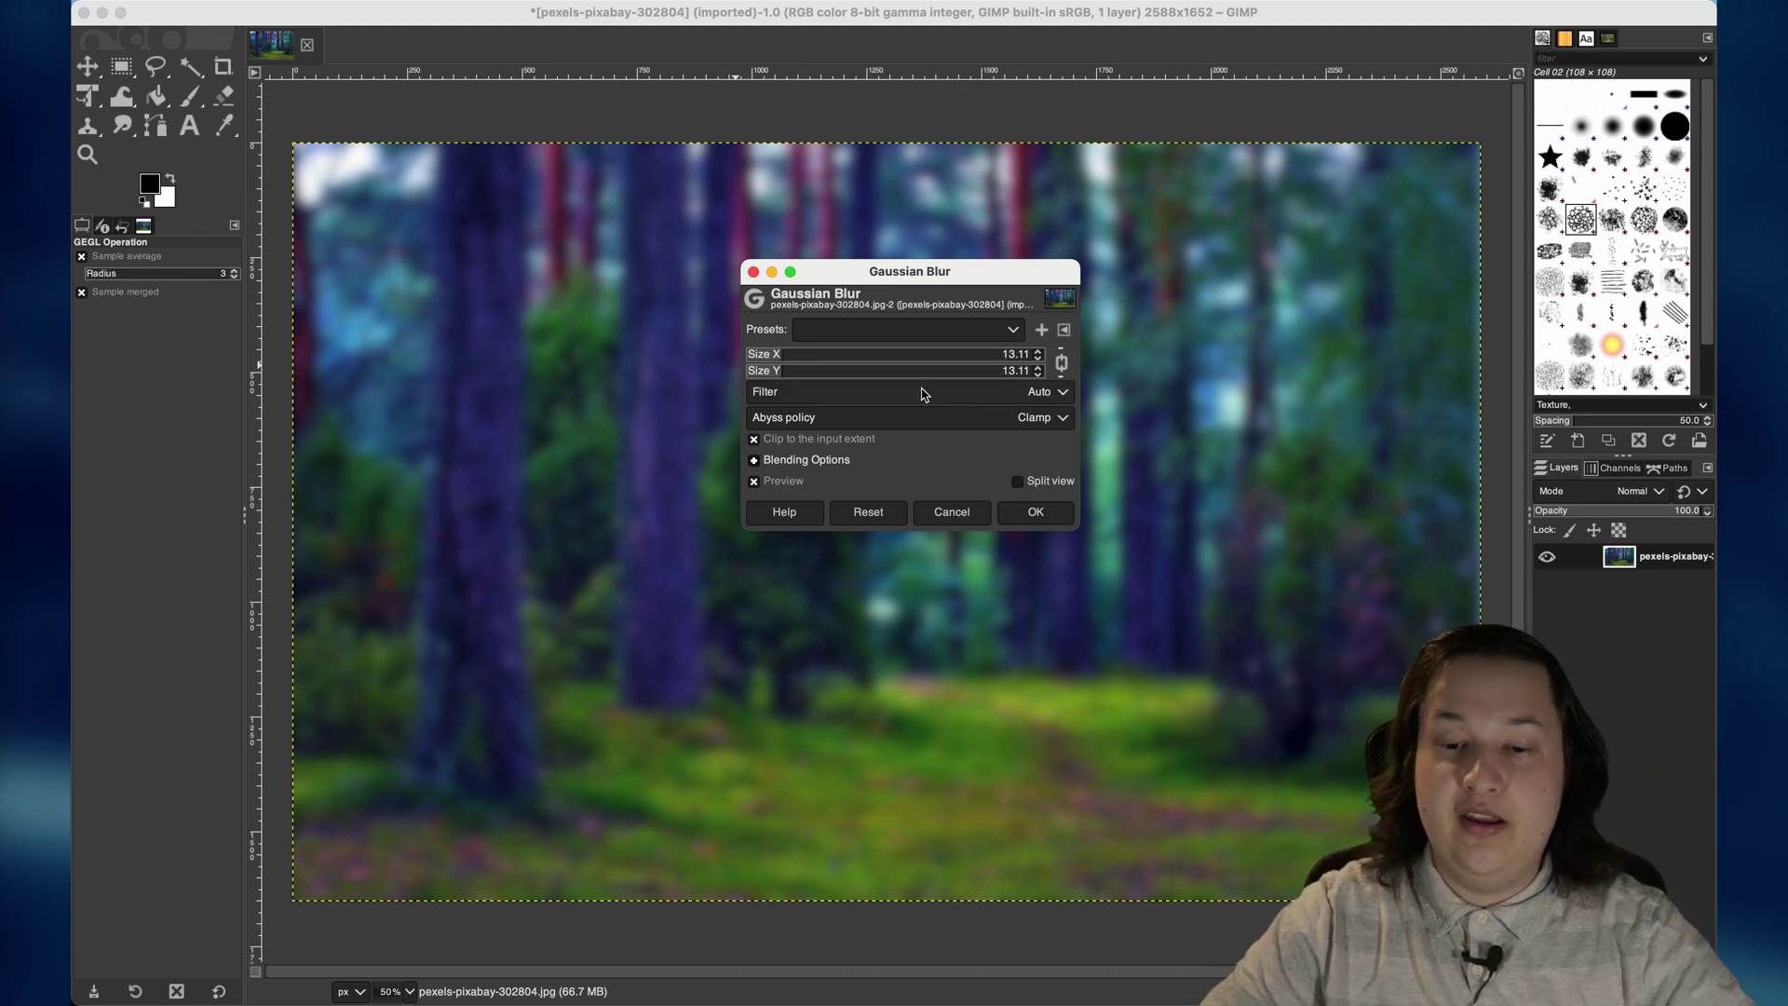
click(778, 353)
drag(778, 354, 783, 354)
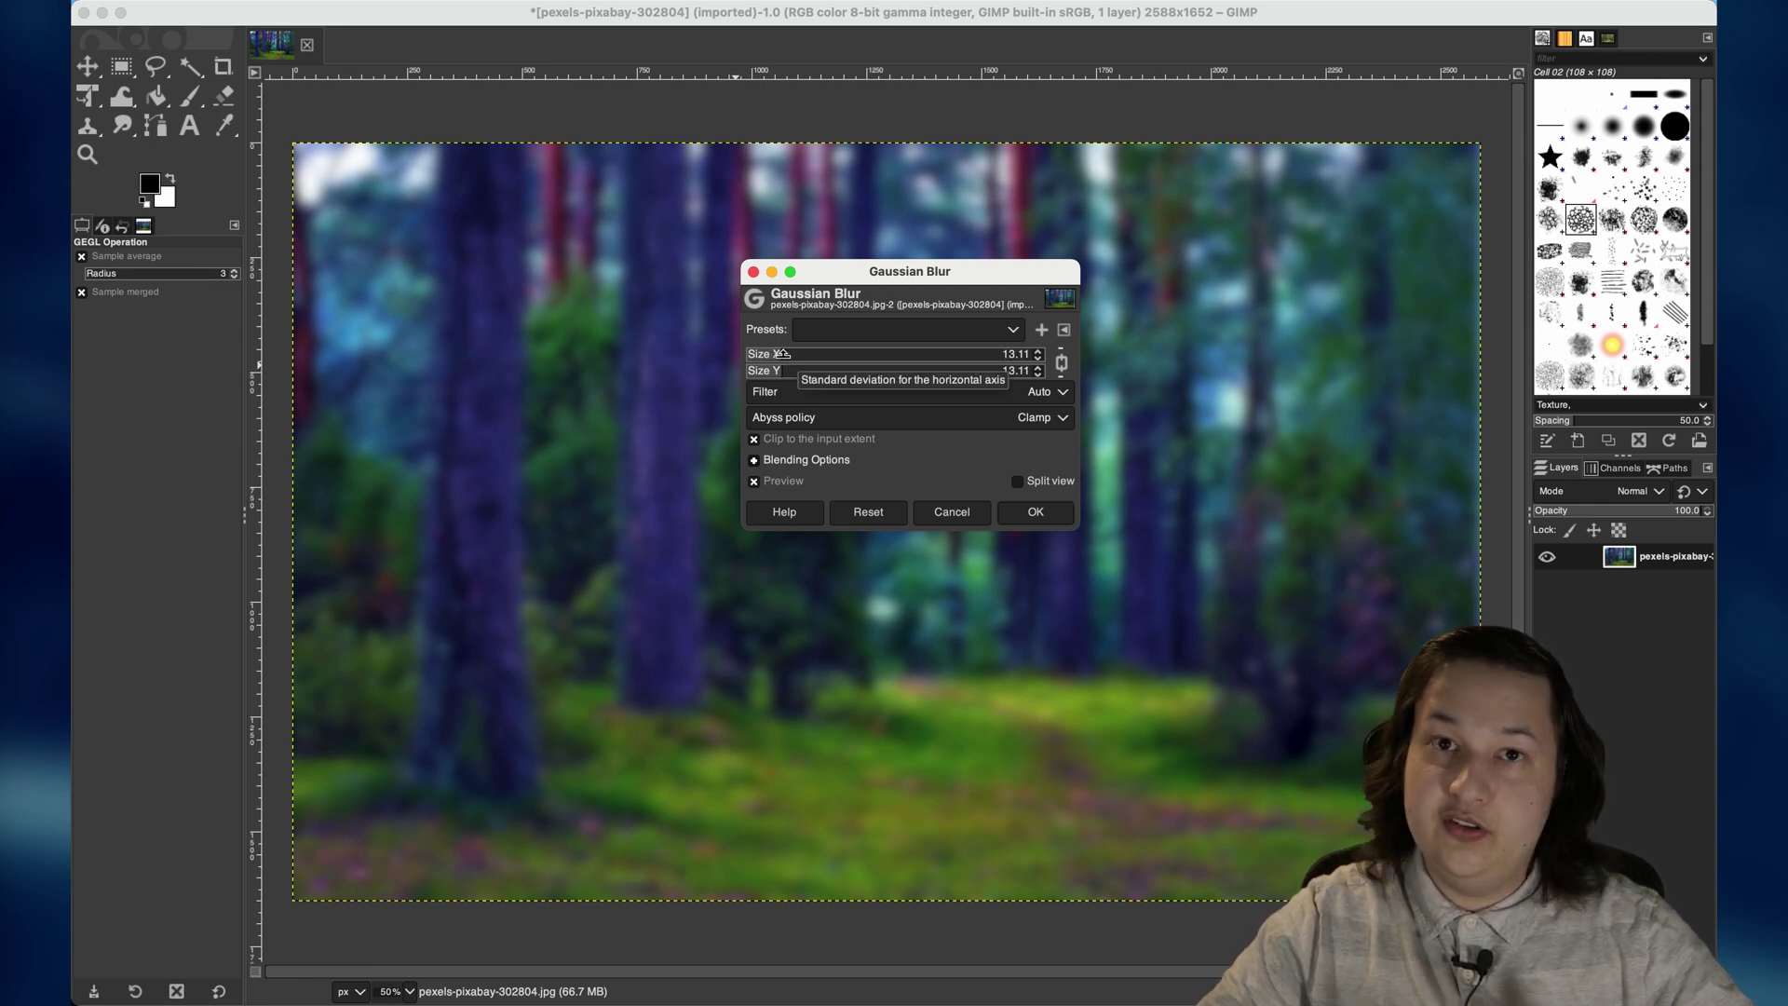
drag(933, 272, 902, 246)
click(1009, 488)
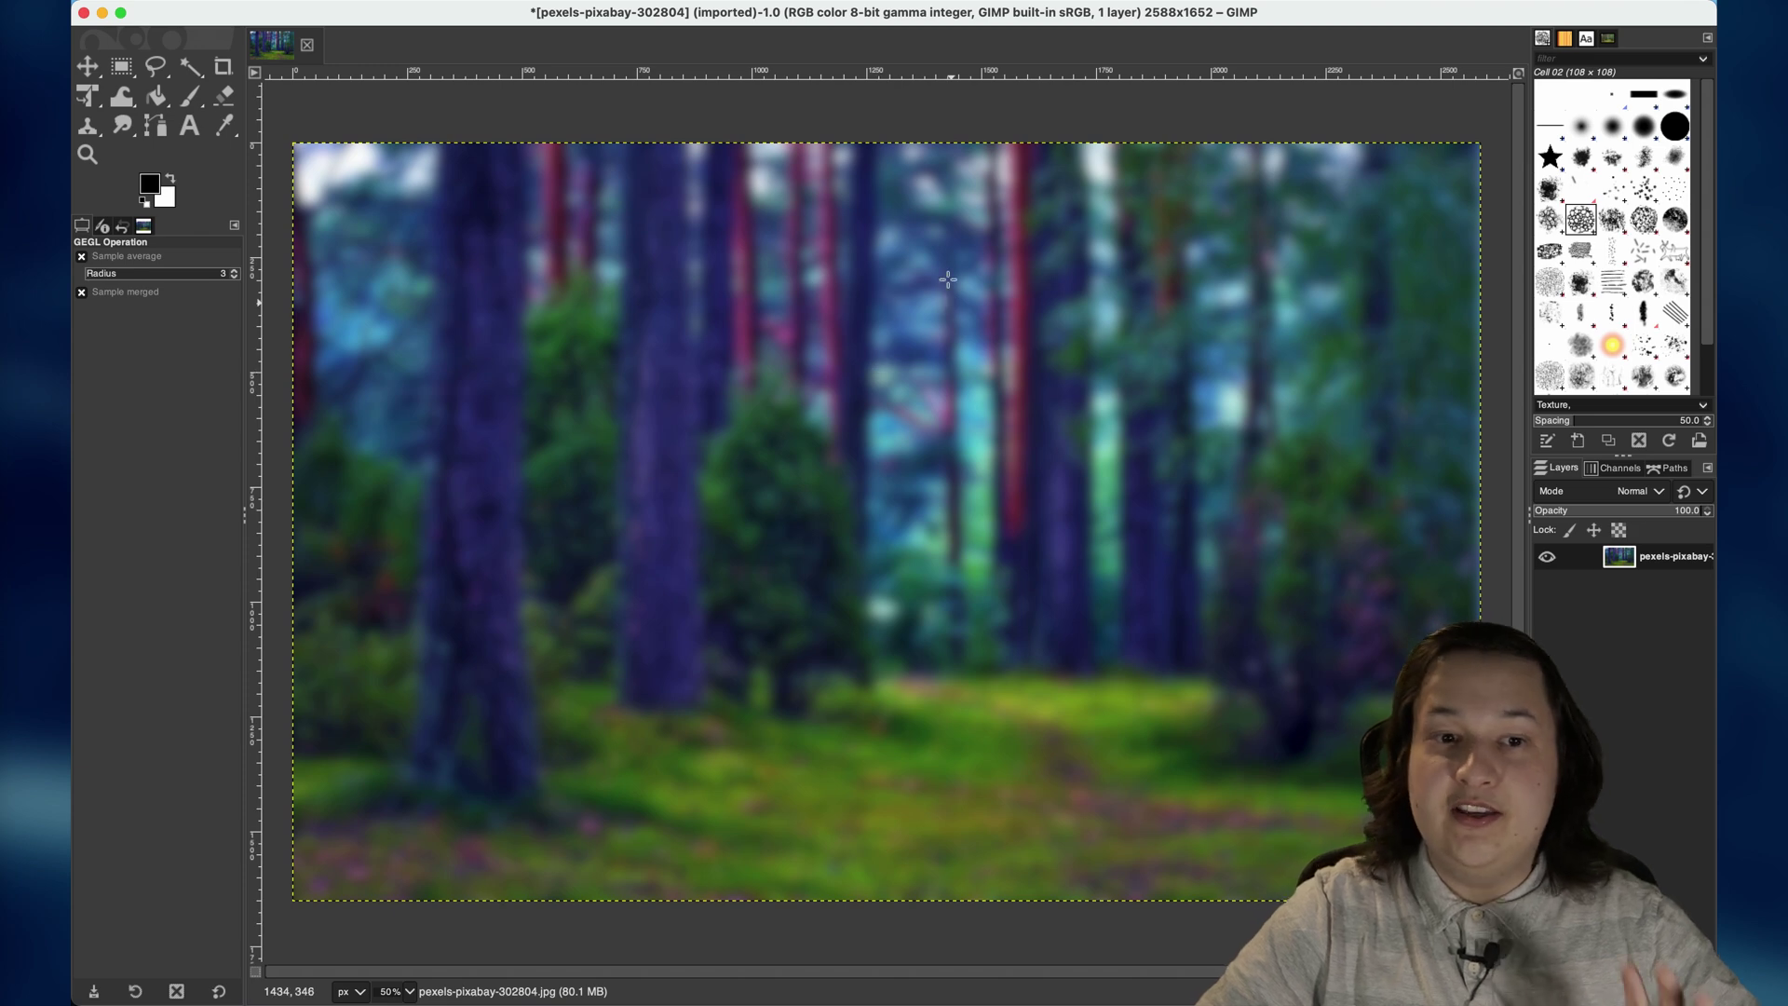
Add a horizontal guide at 50% using New Guide (by Percent)
click(401, 1)
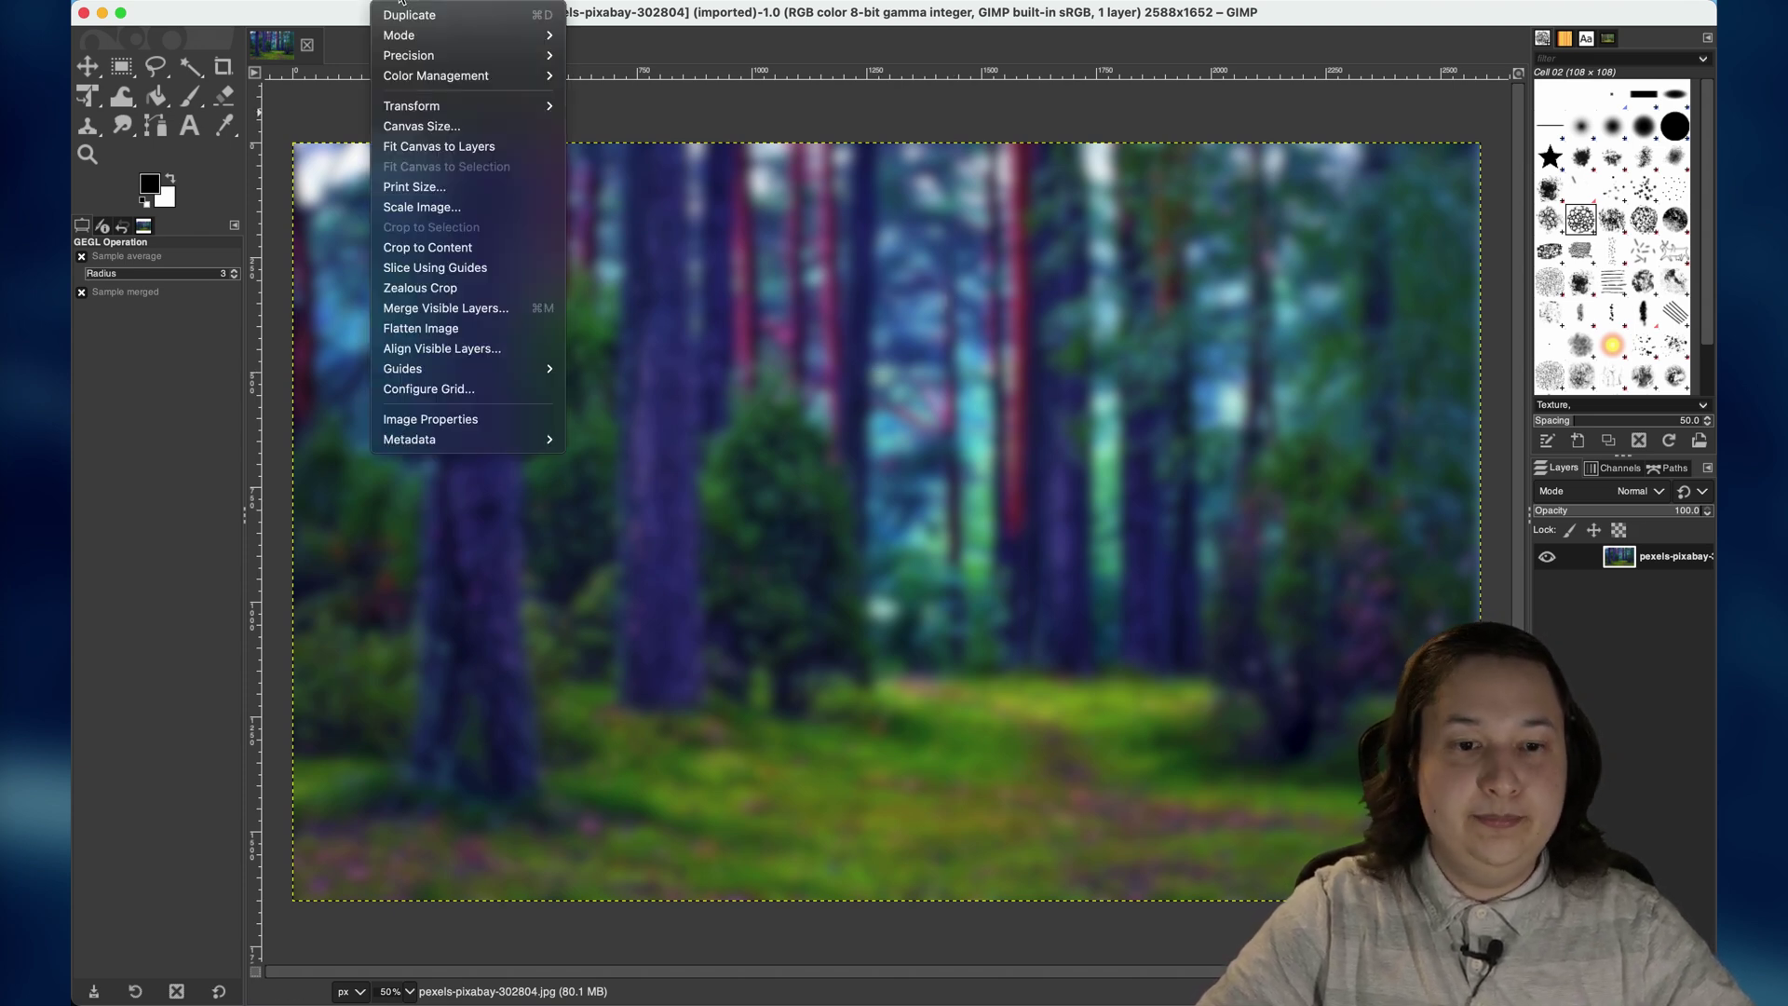
mouse_move(437, 373)
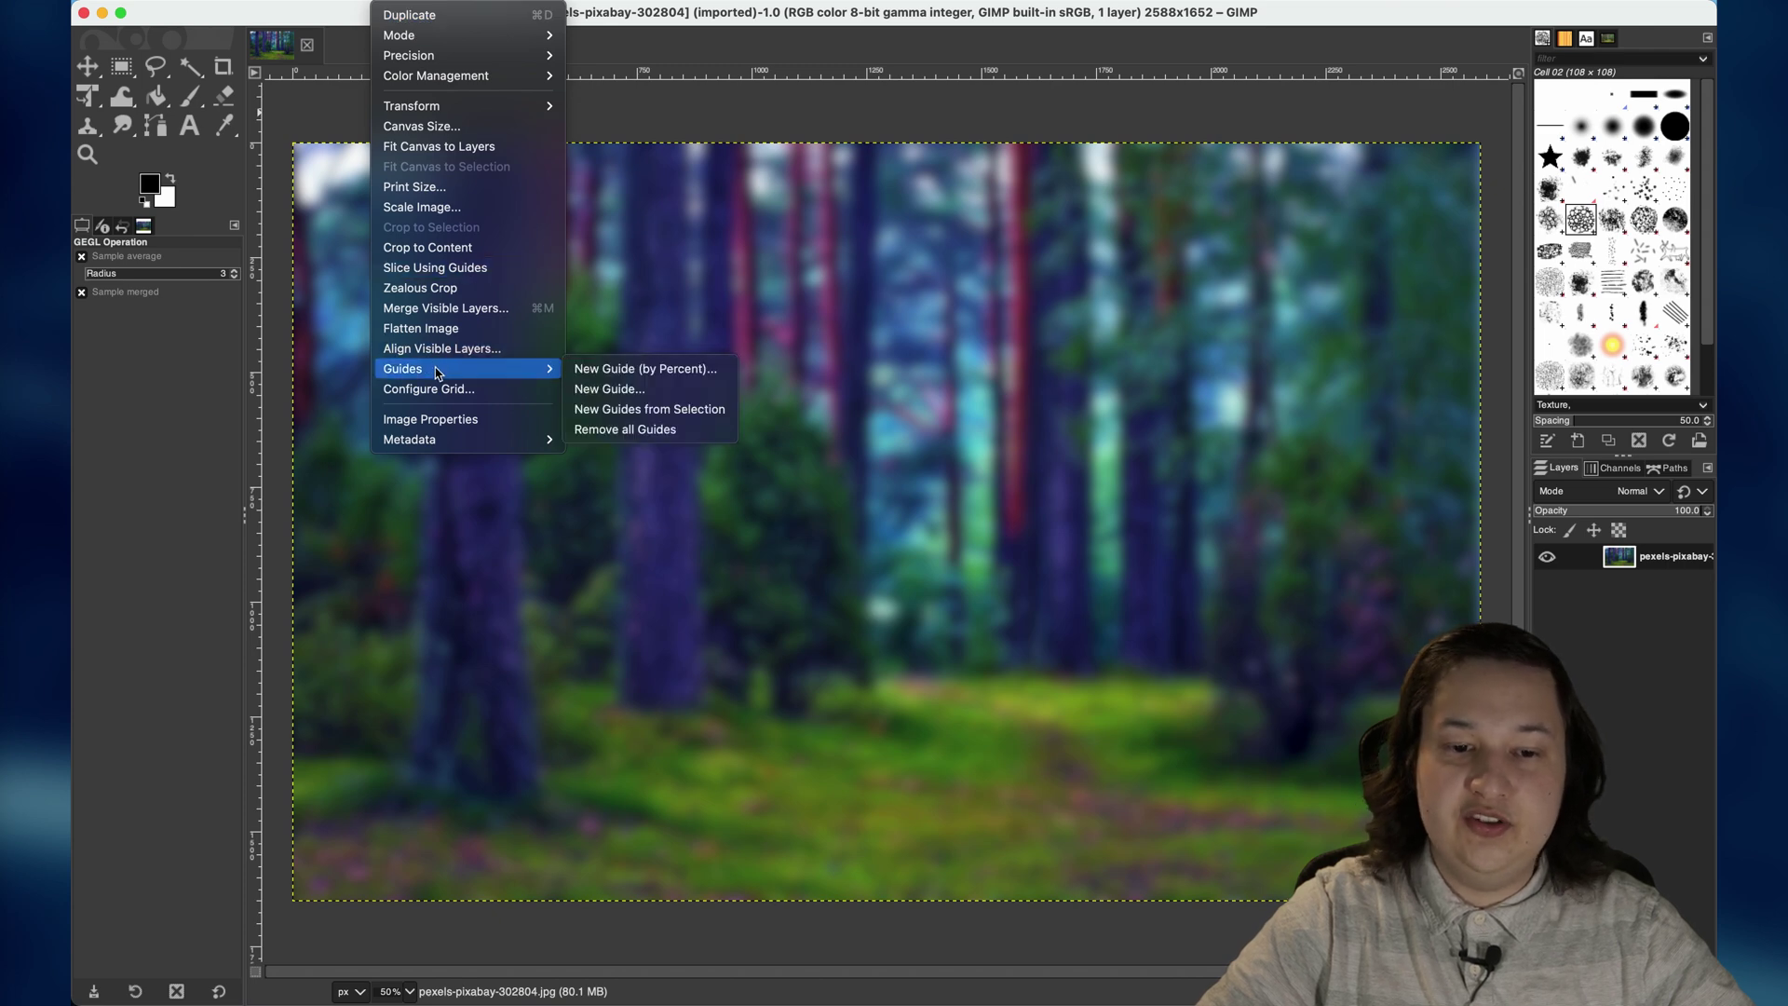
click(649, 370)
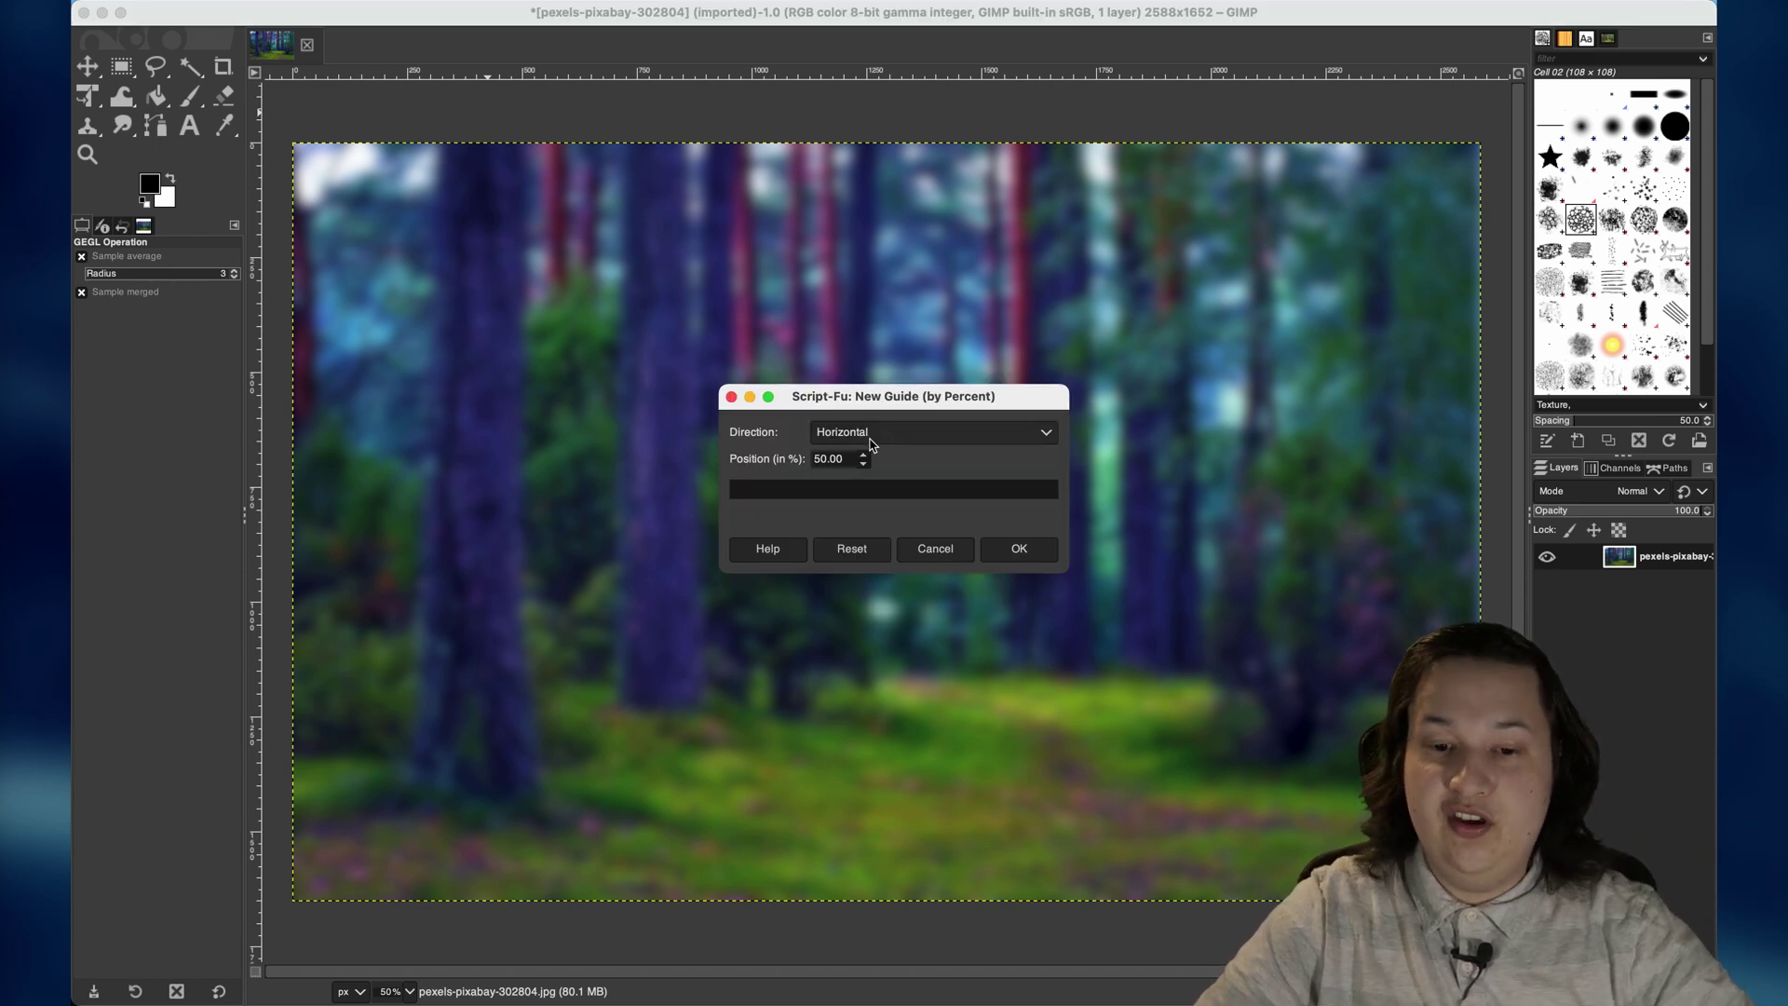
click(1020, 550)
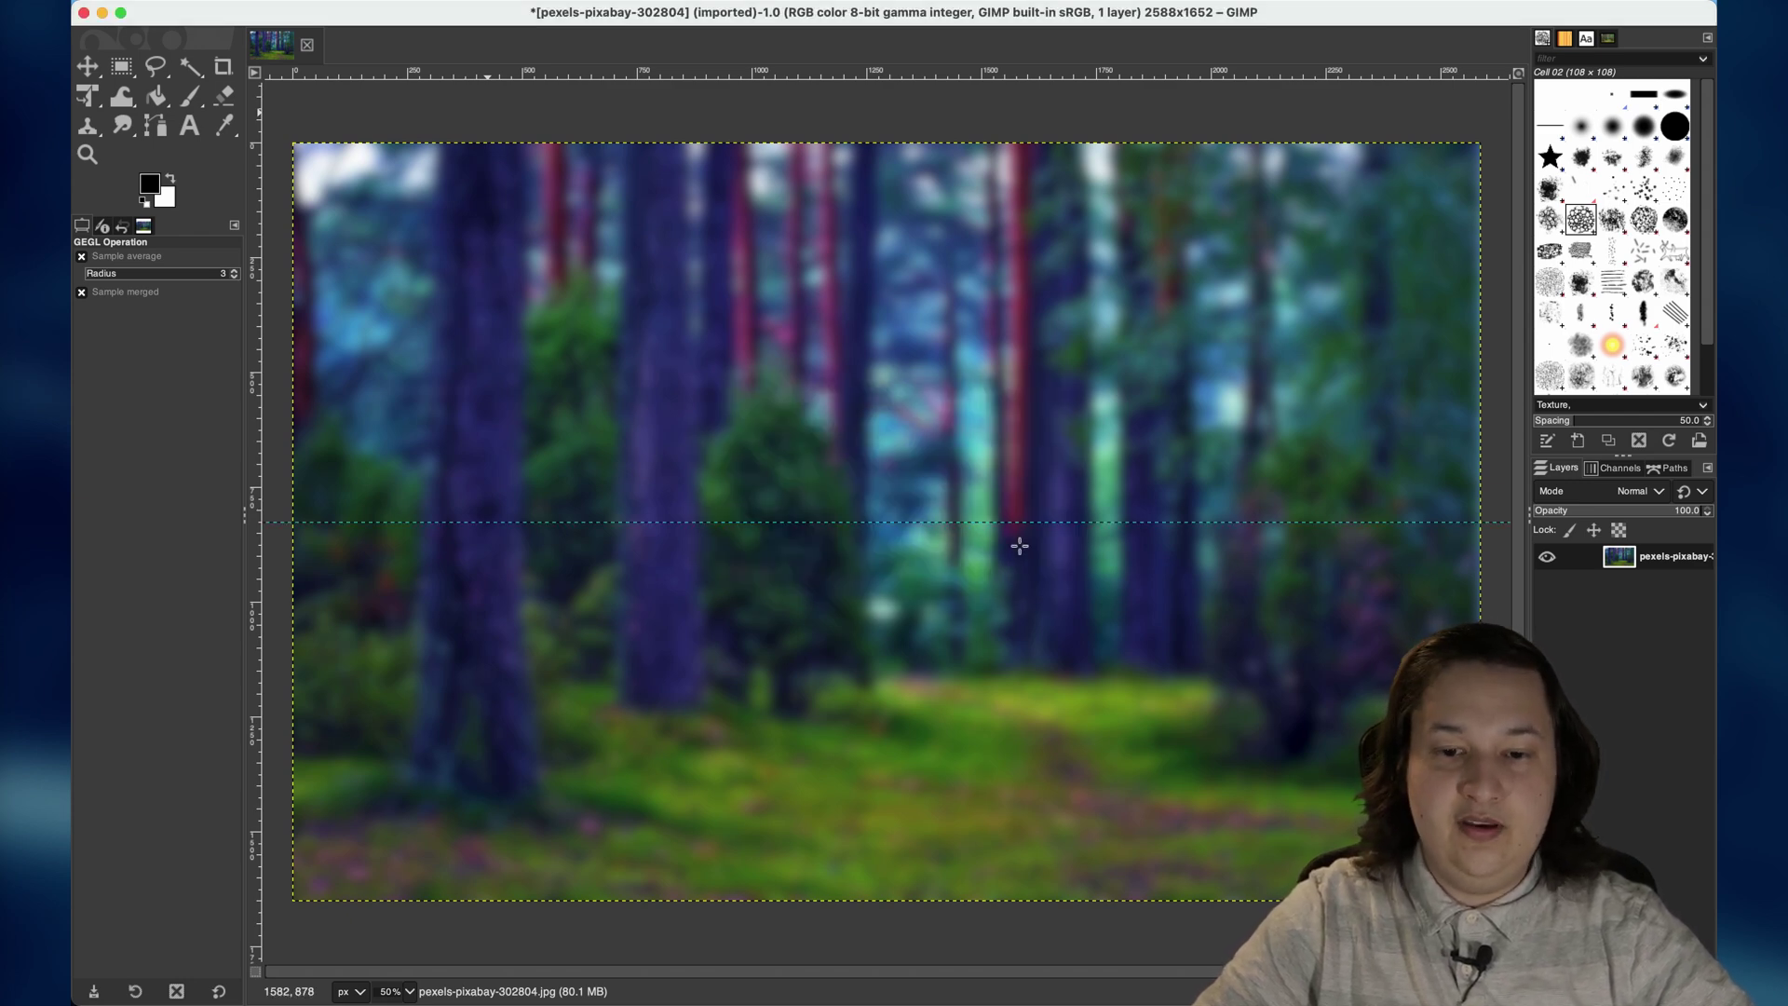
Add a vertical guide at 50% using New Guide (by Percent)
click(405, 4)
mouse_move(444, 369)
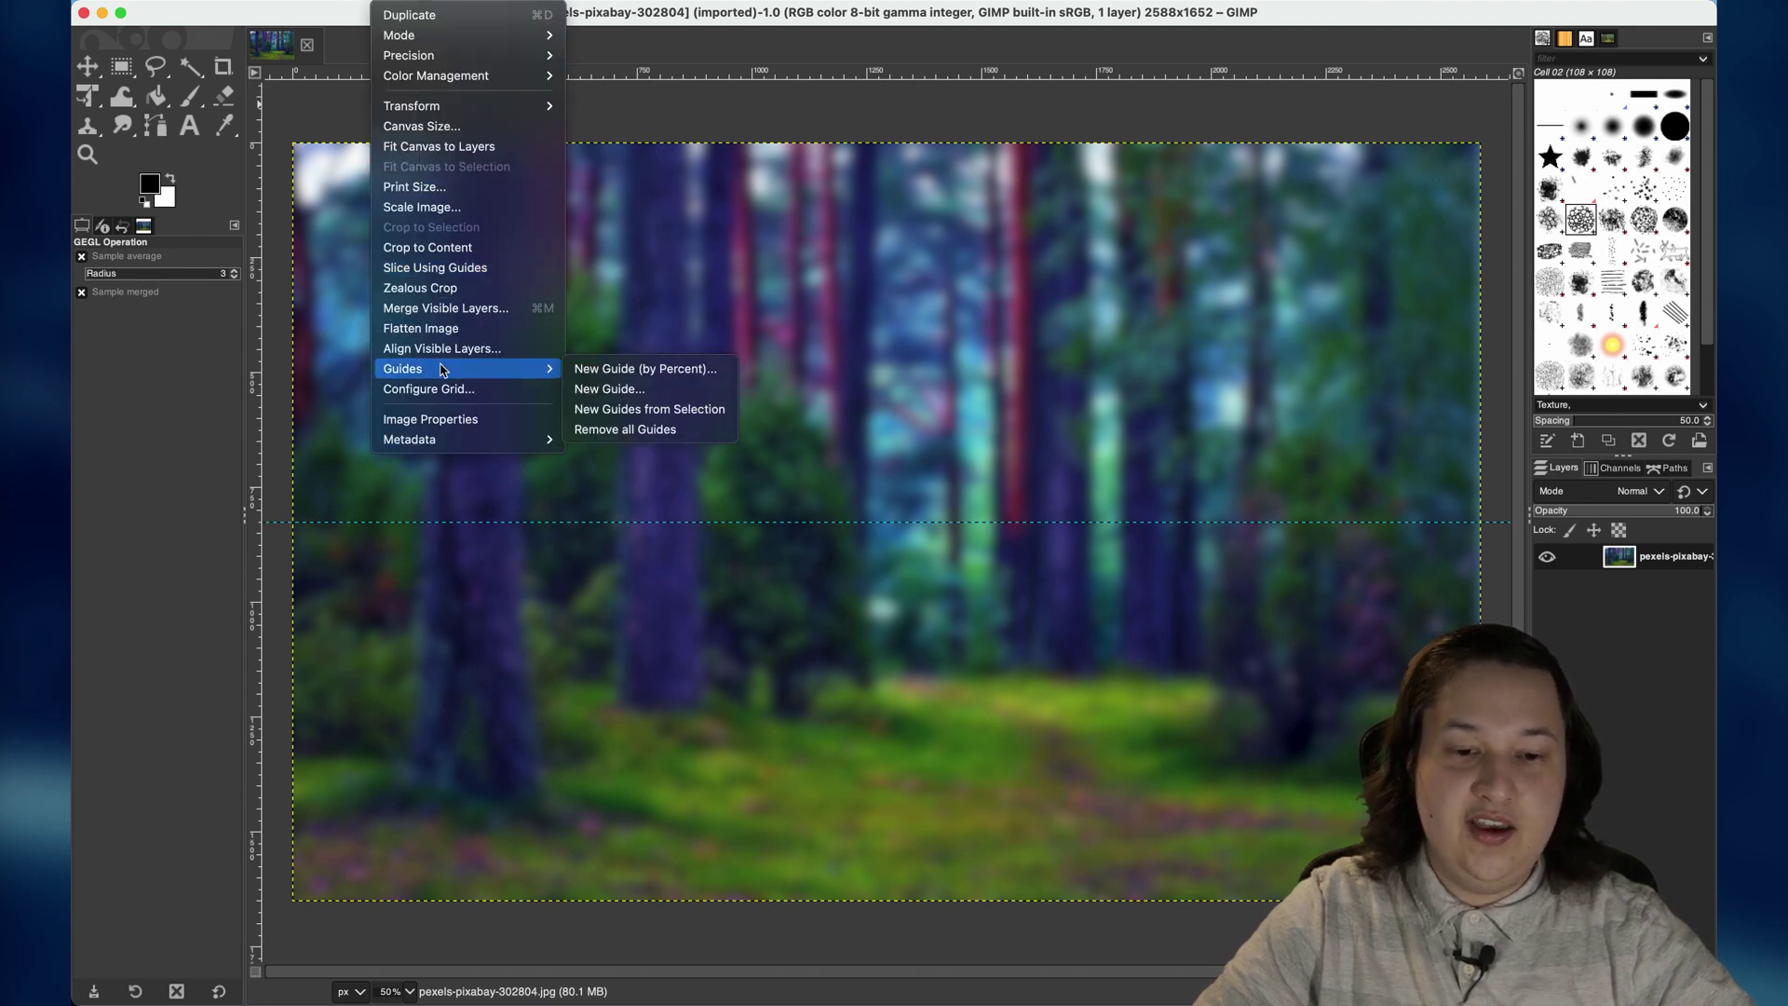
click(605, 373)
click(946, 436)
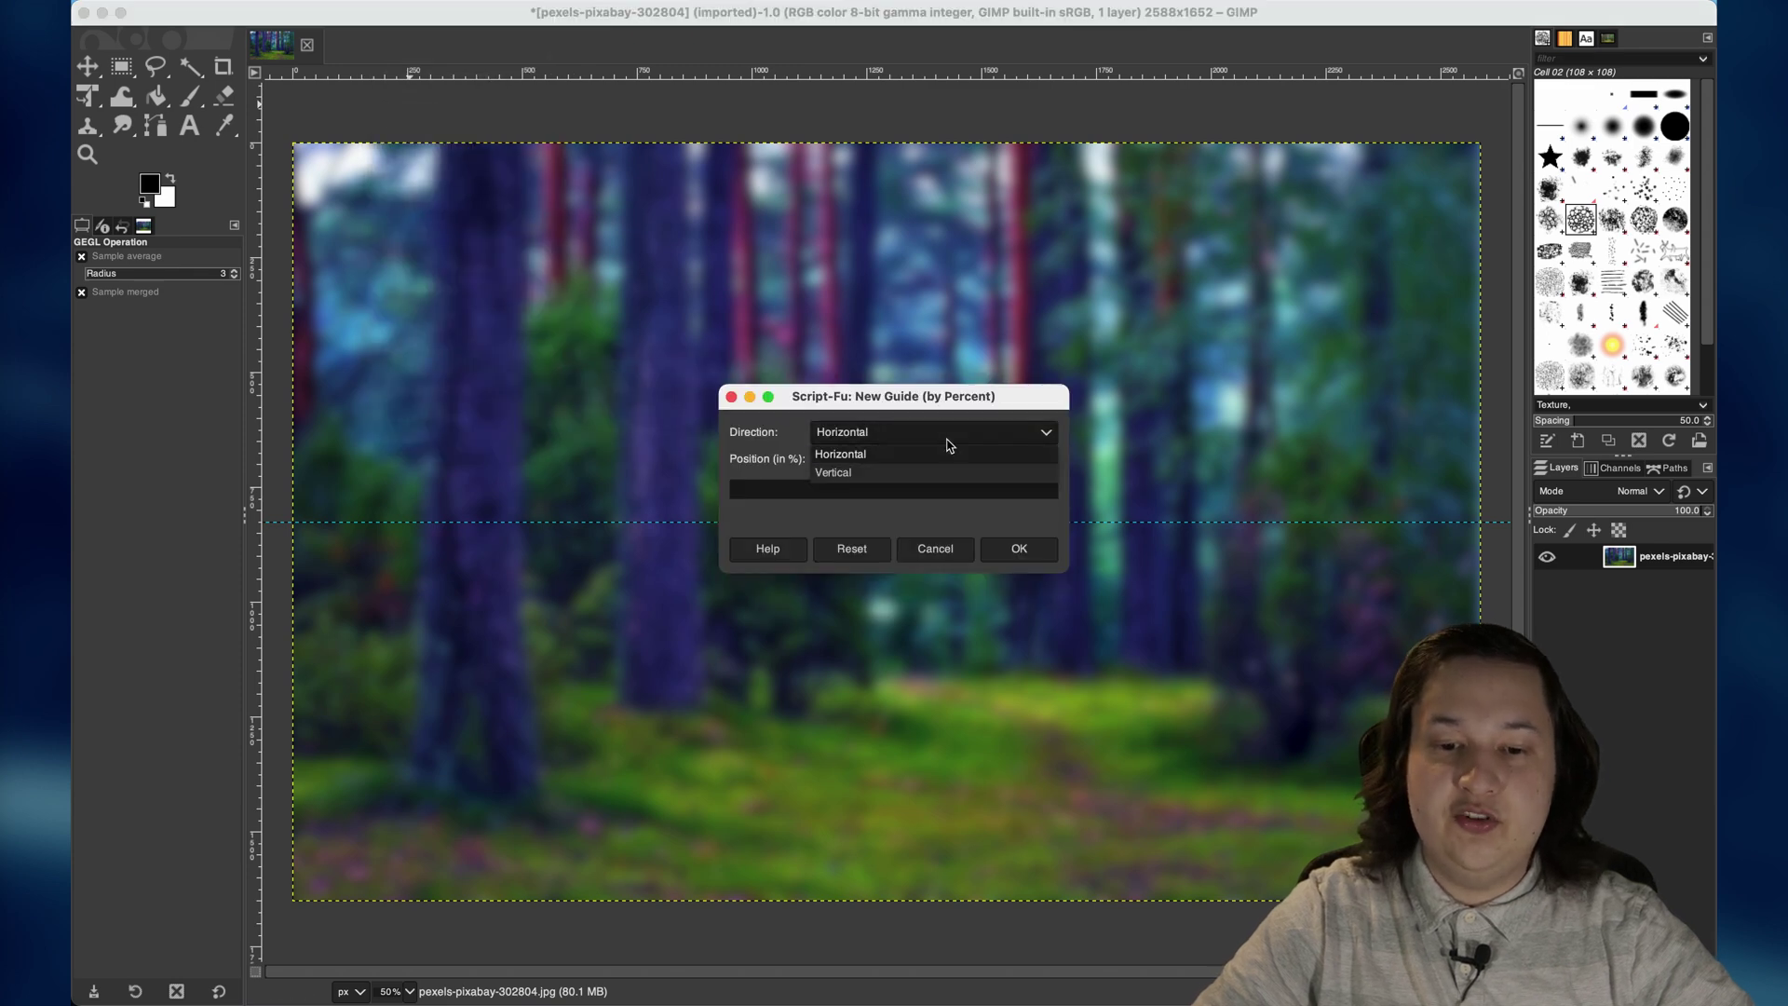
click(901, 479)
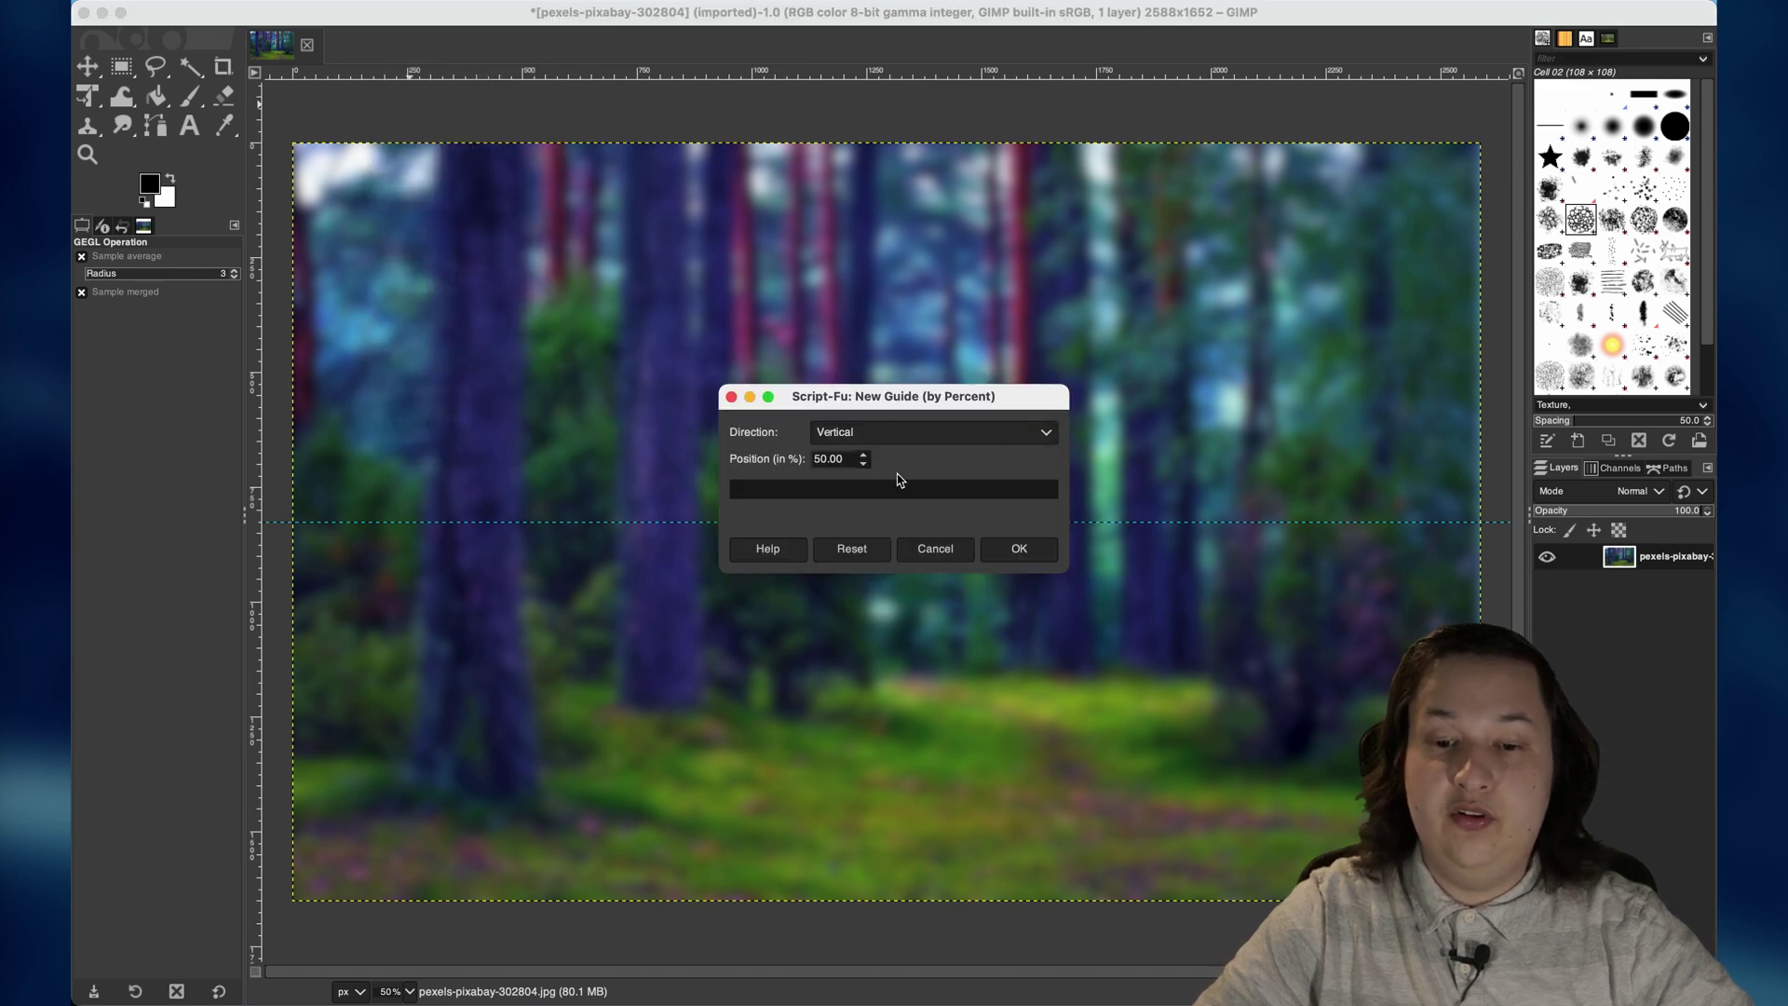
click(1015, 551)
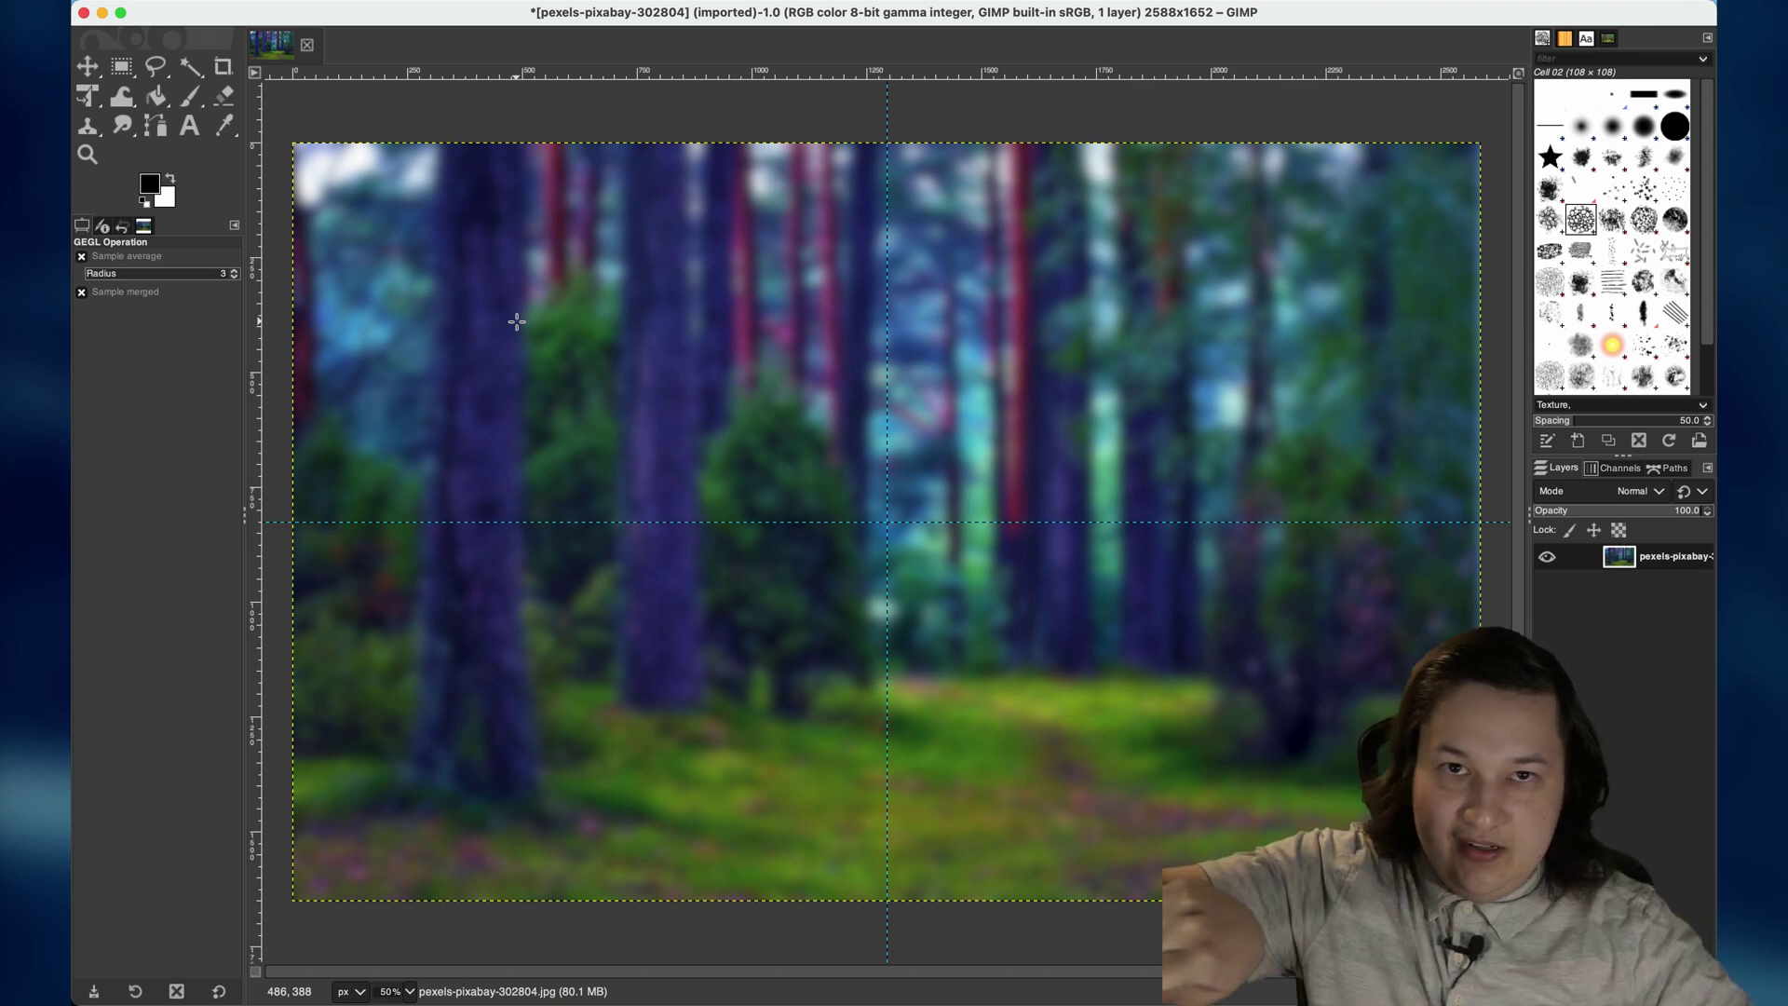
click(403, 0)
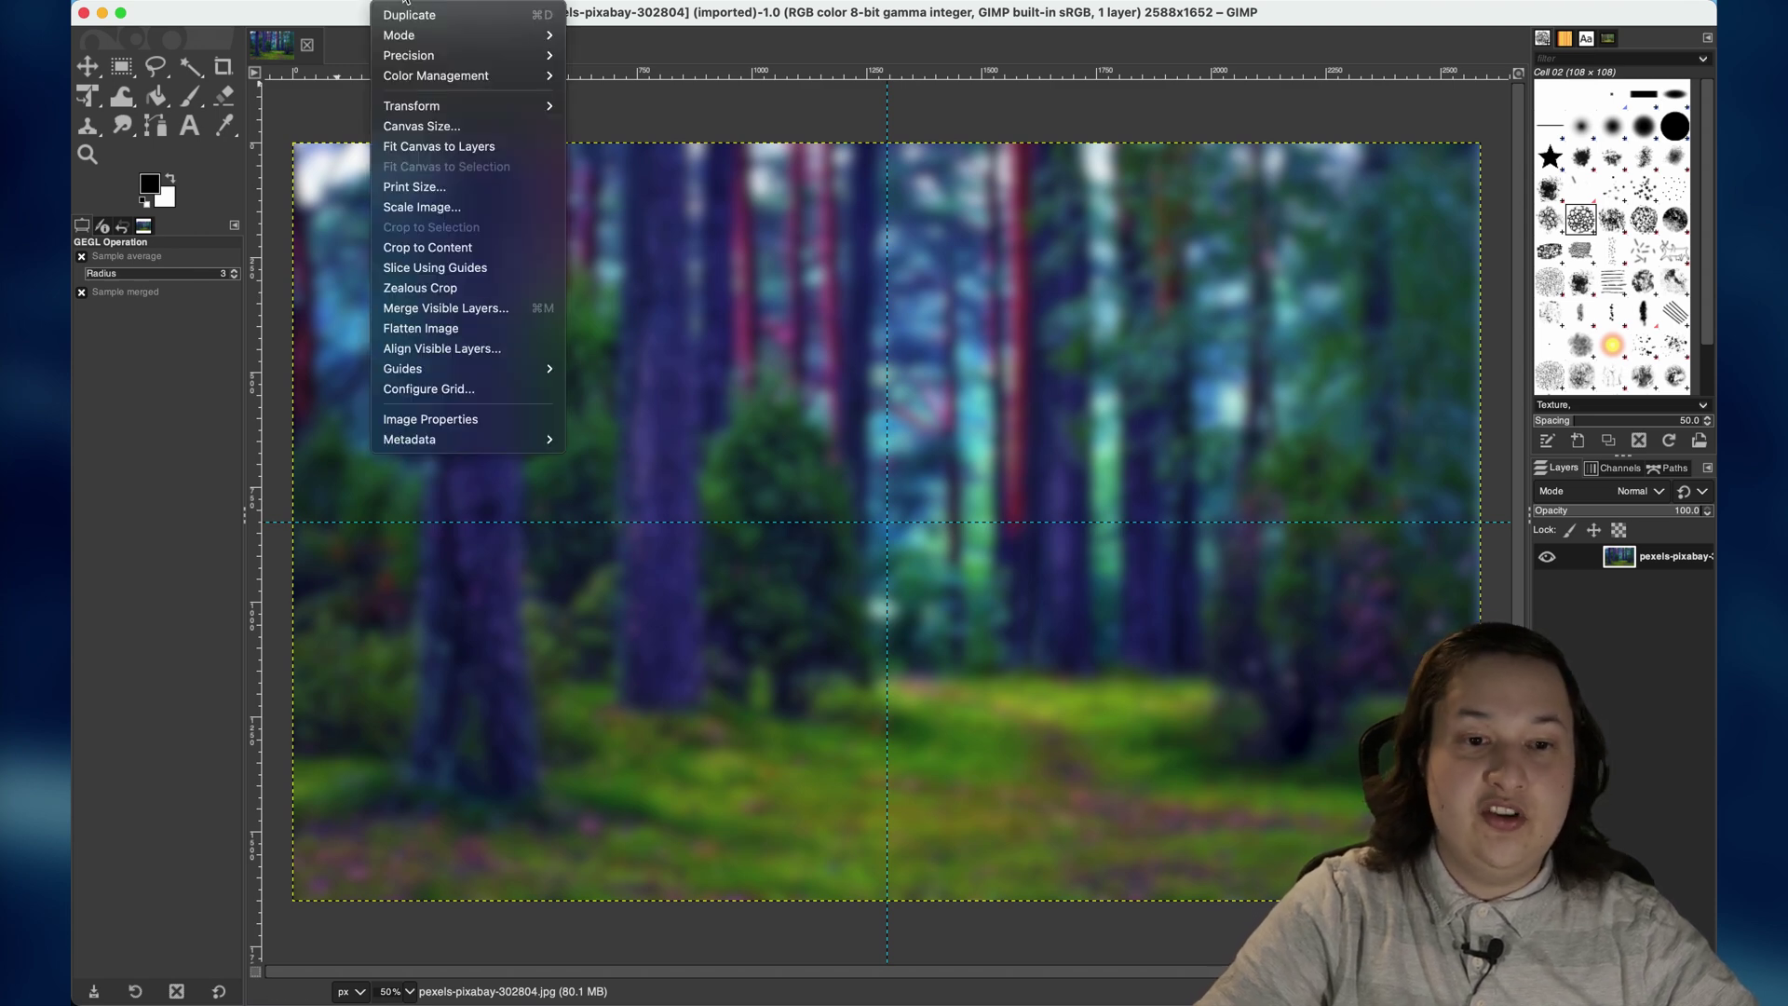
Slice the image along its guides into four 1294×826 quarters, reviewing each before returning to the original
click(440, 270)
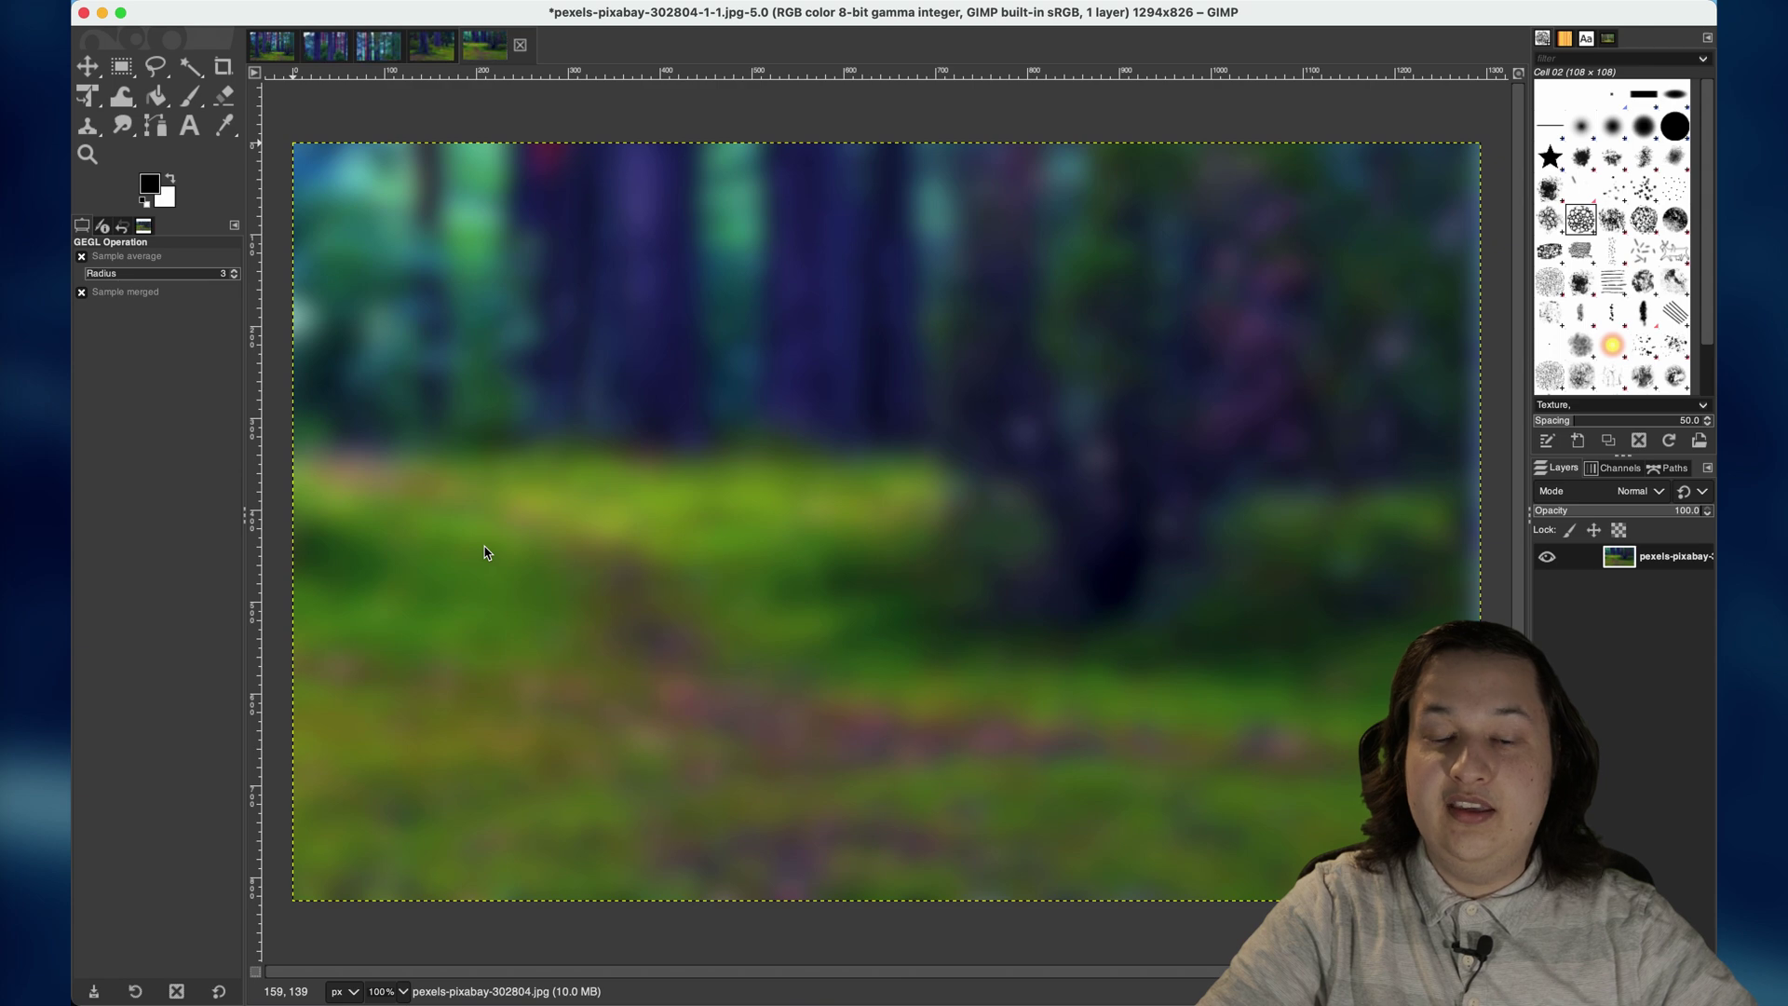
click(327, 56)
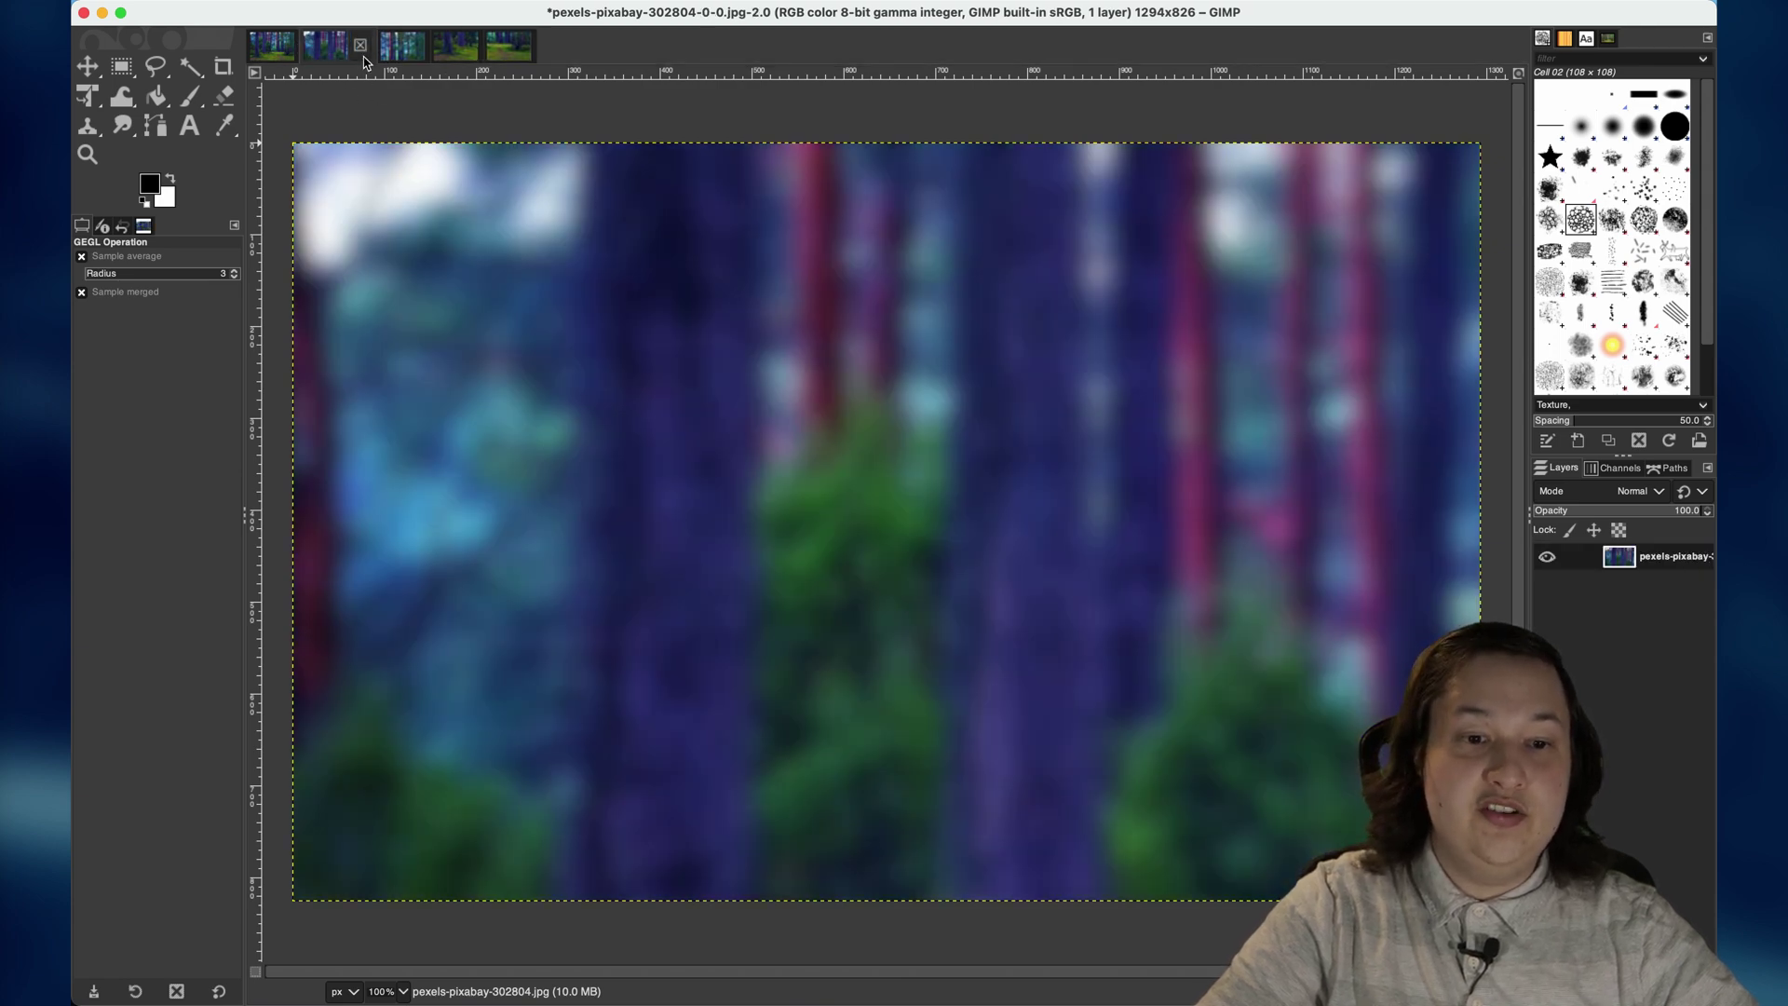
click(404, 55)
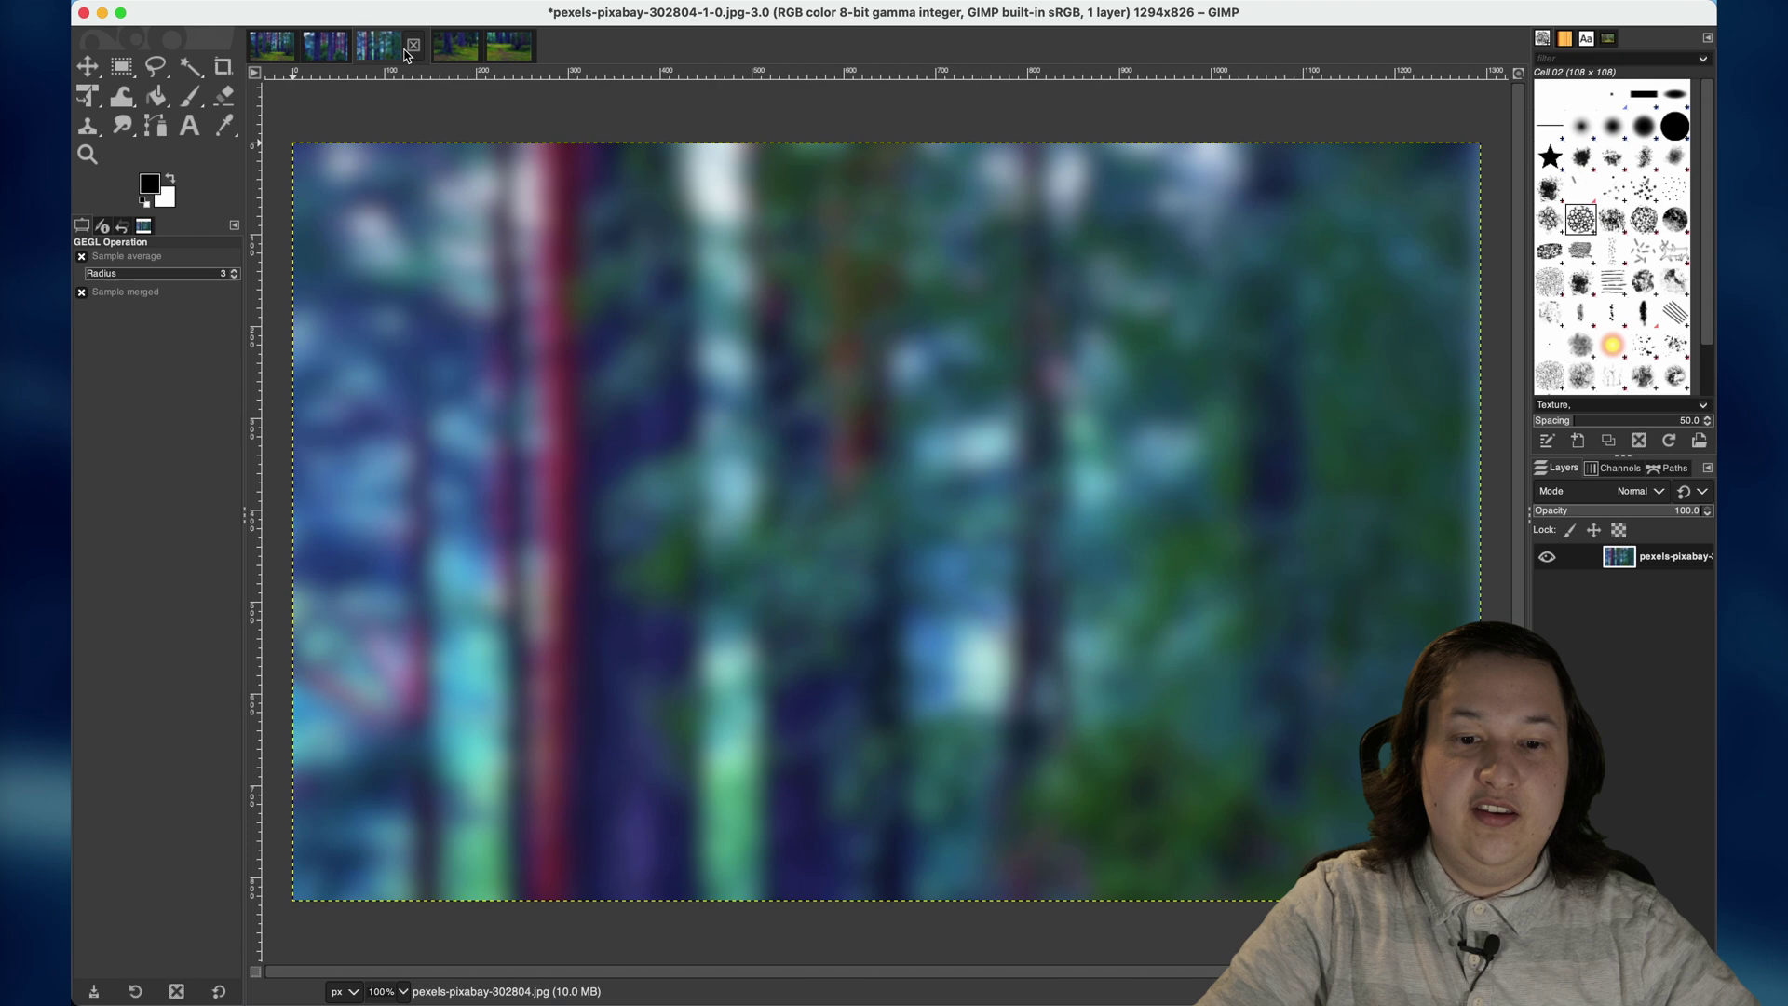
click(454, 54)
click(511, 58)
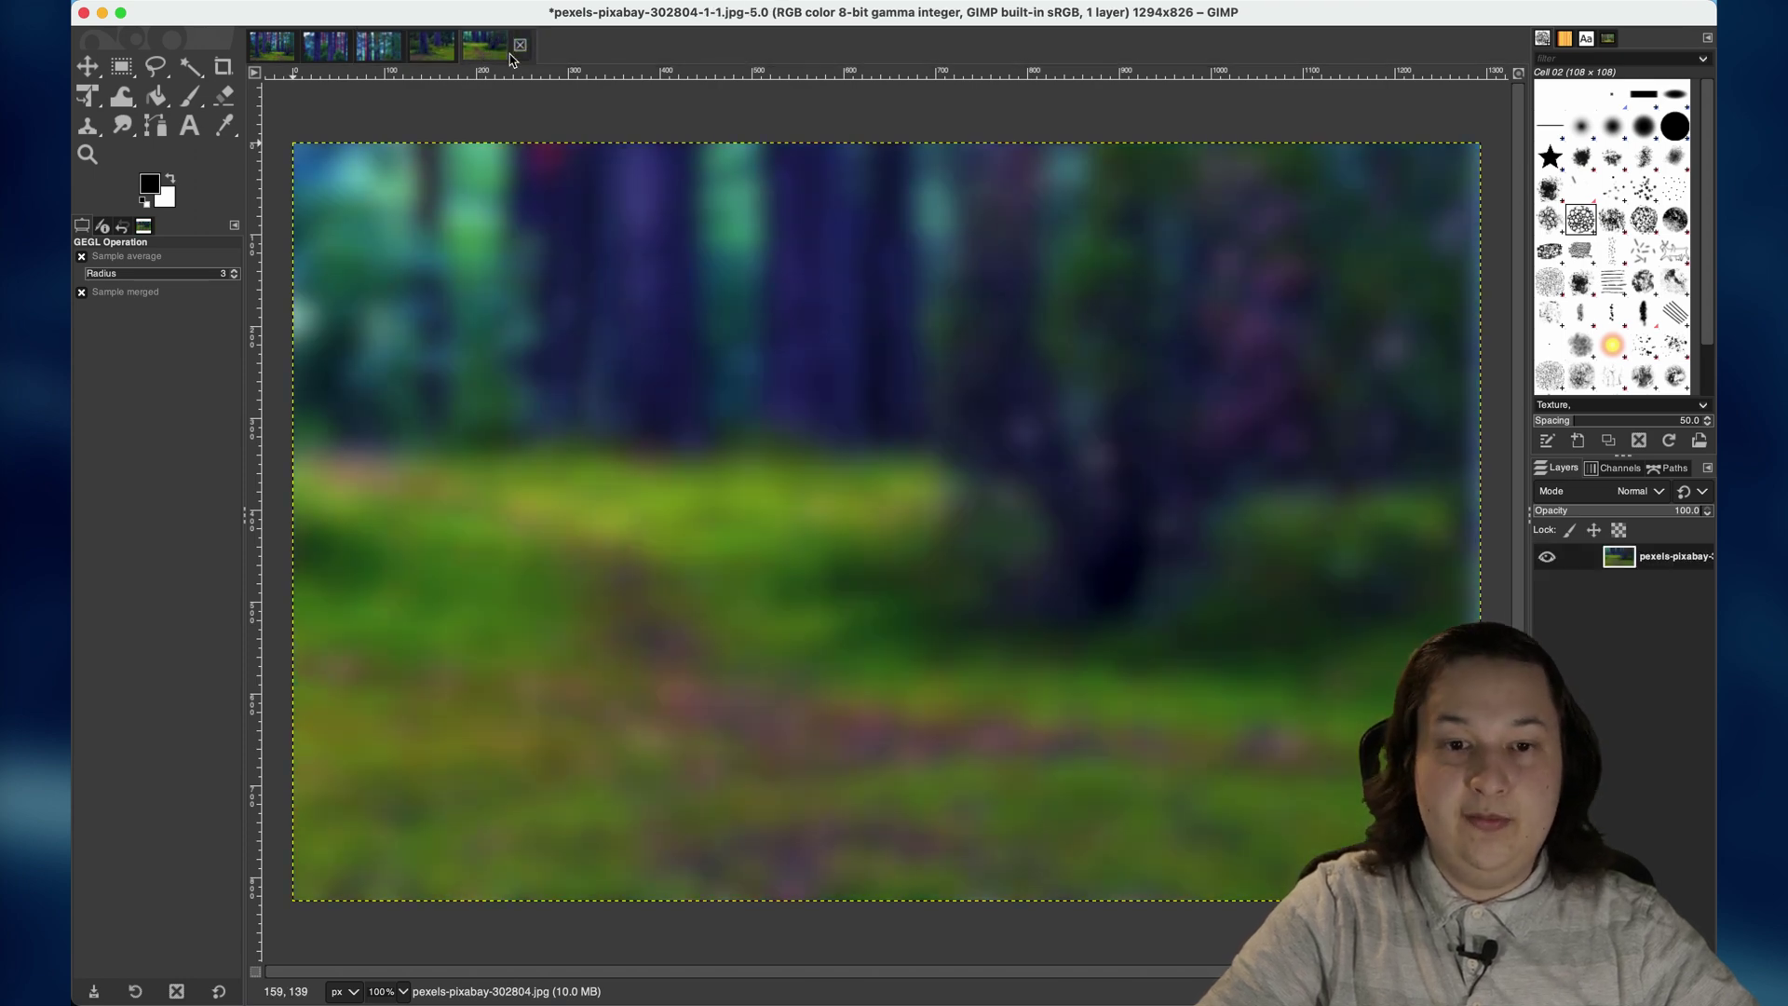
click(325, 48)
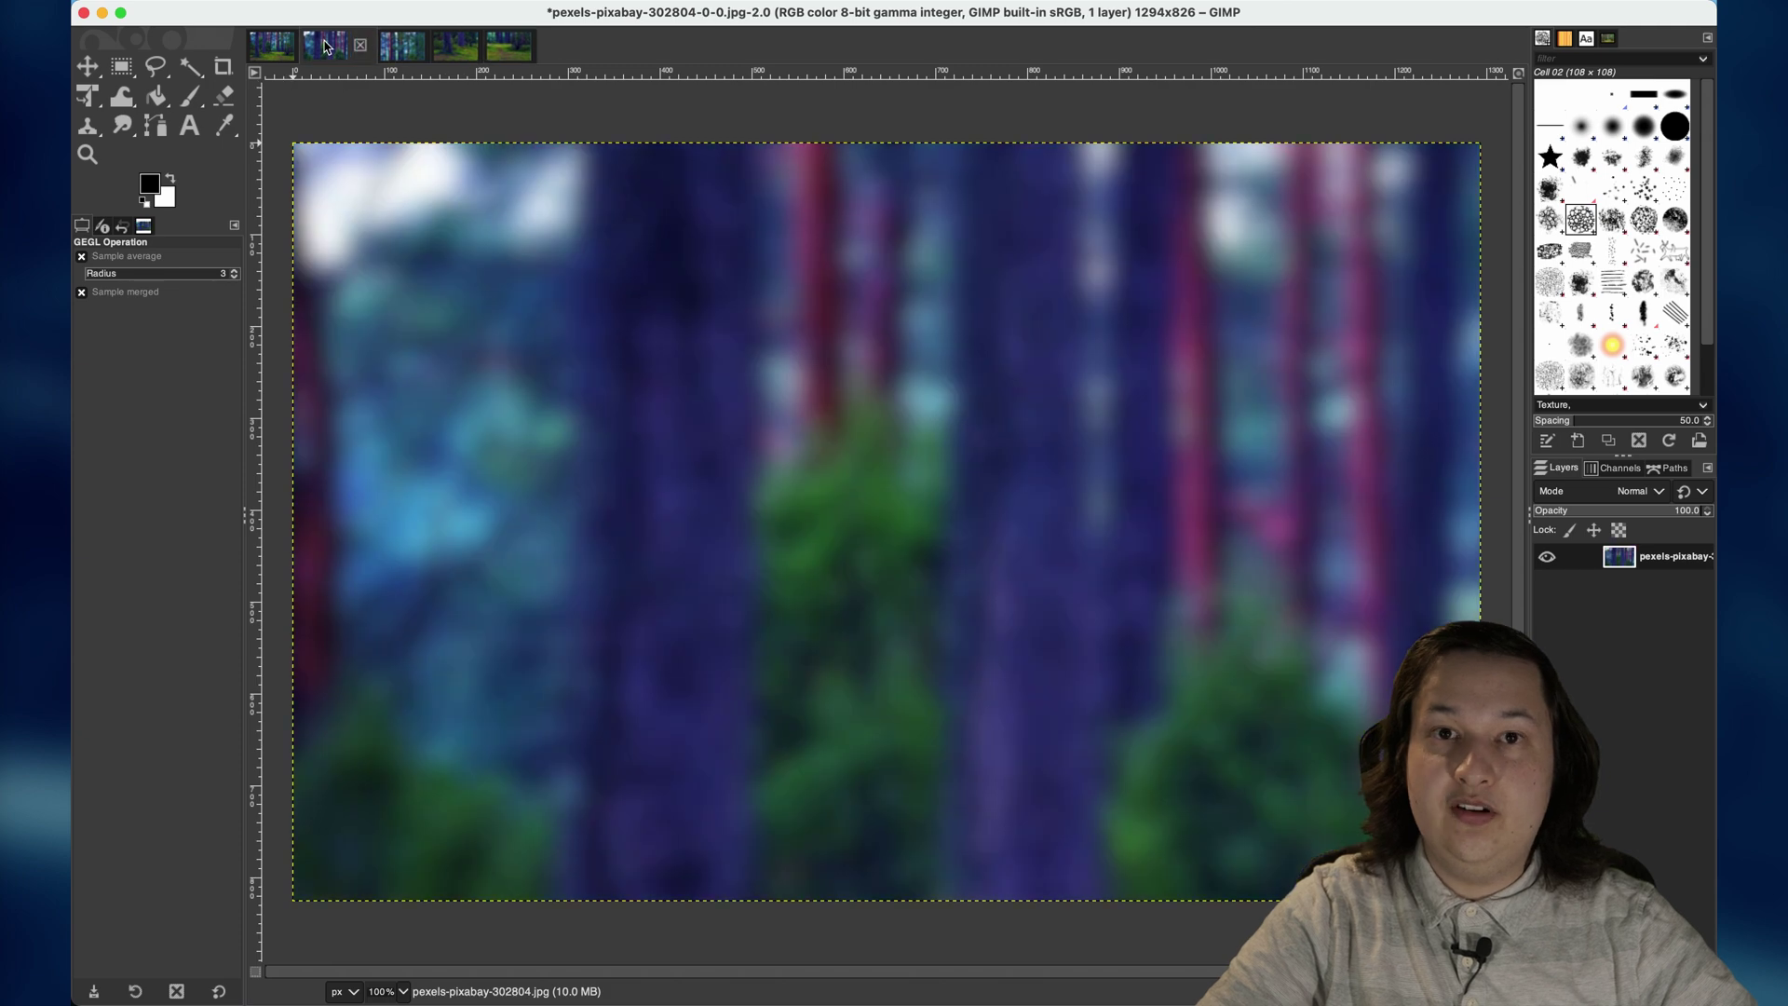
click(269, 51)
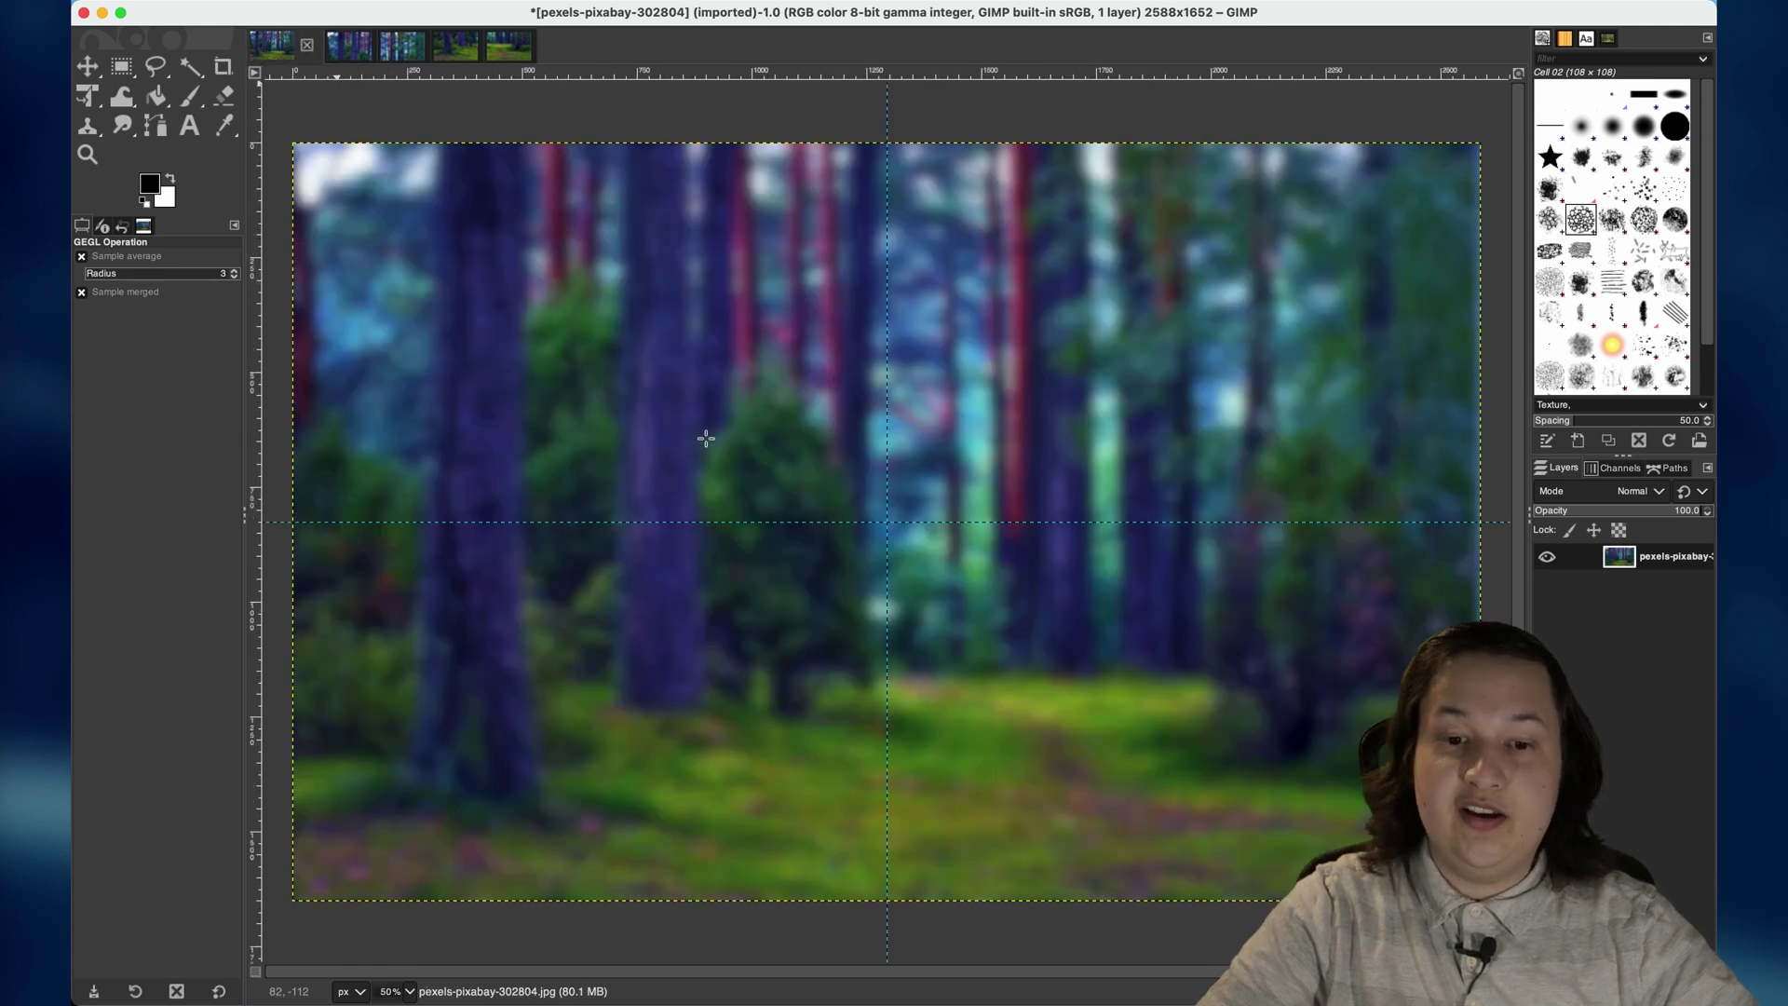
Export the full image as full.jpg at JPEG quality 90 into the IMG folder
click(212, 1)
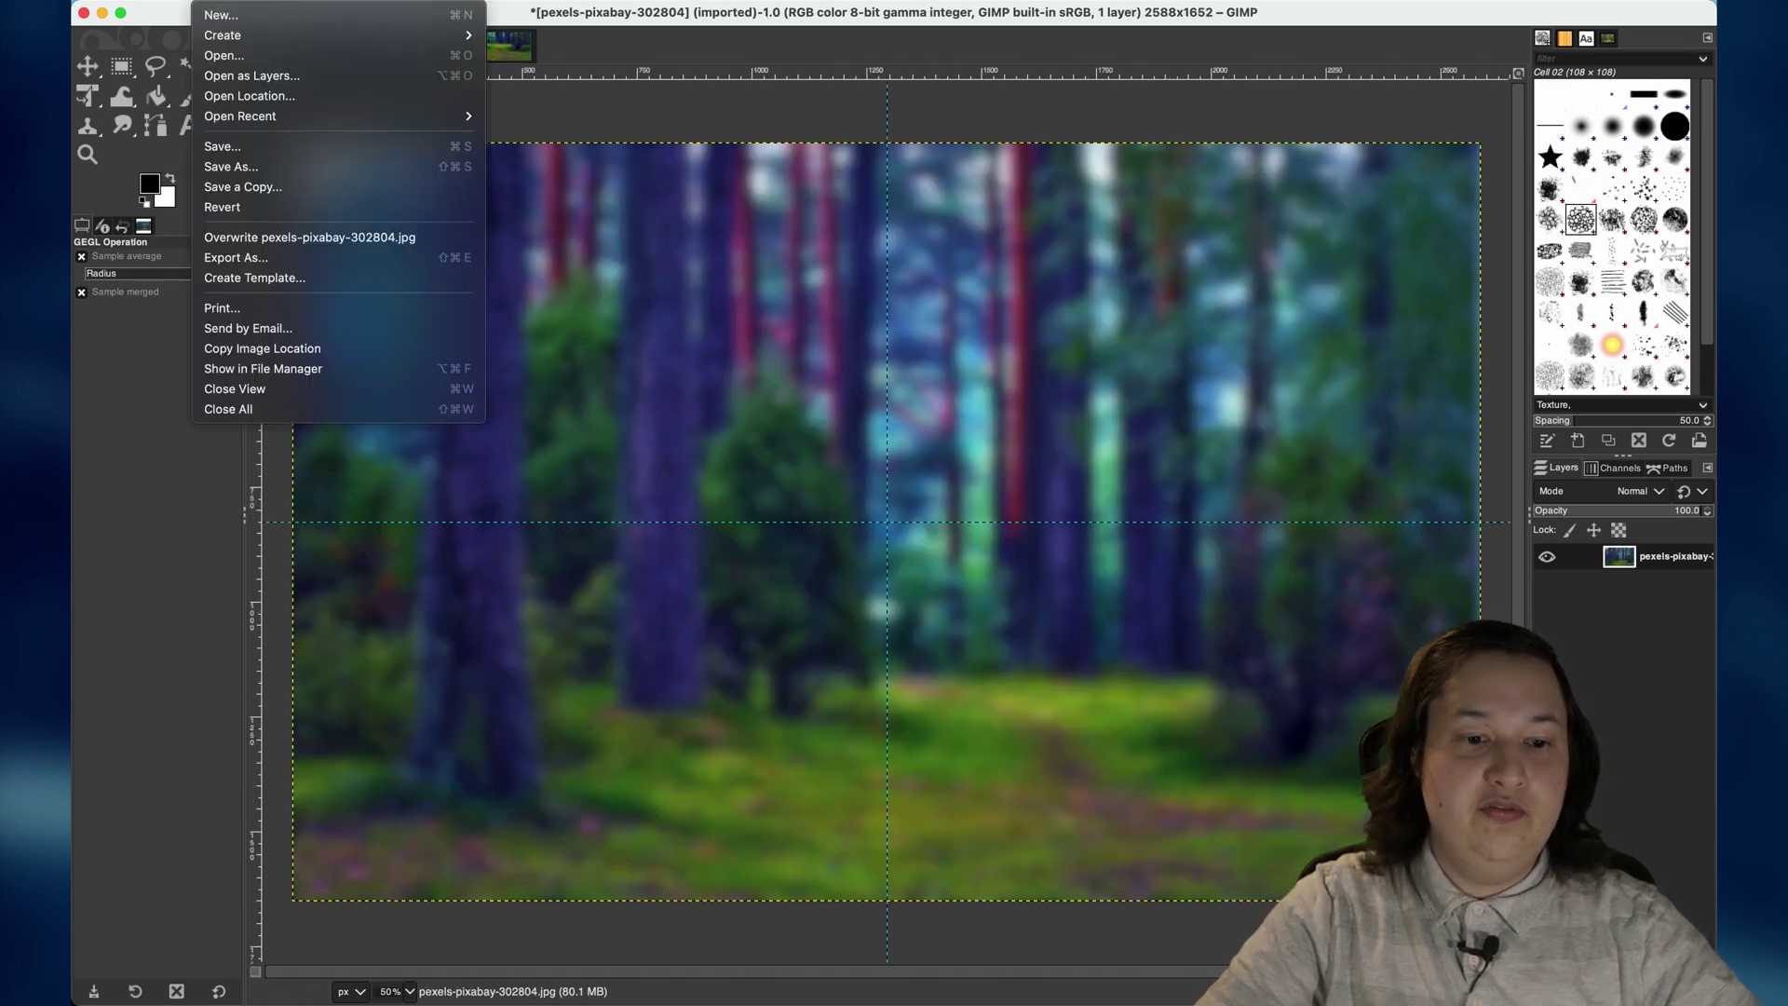
click(282, 267)
click(524, 104)
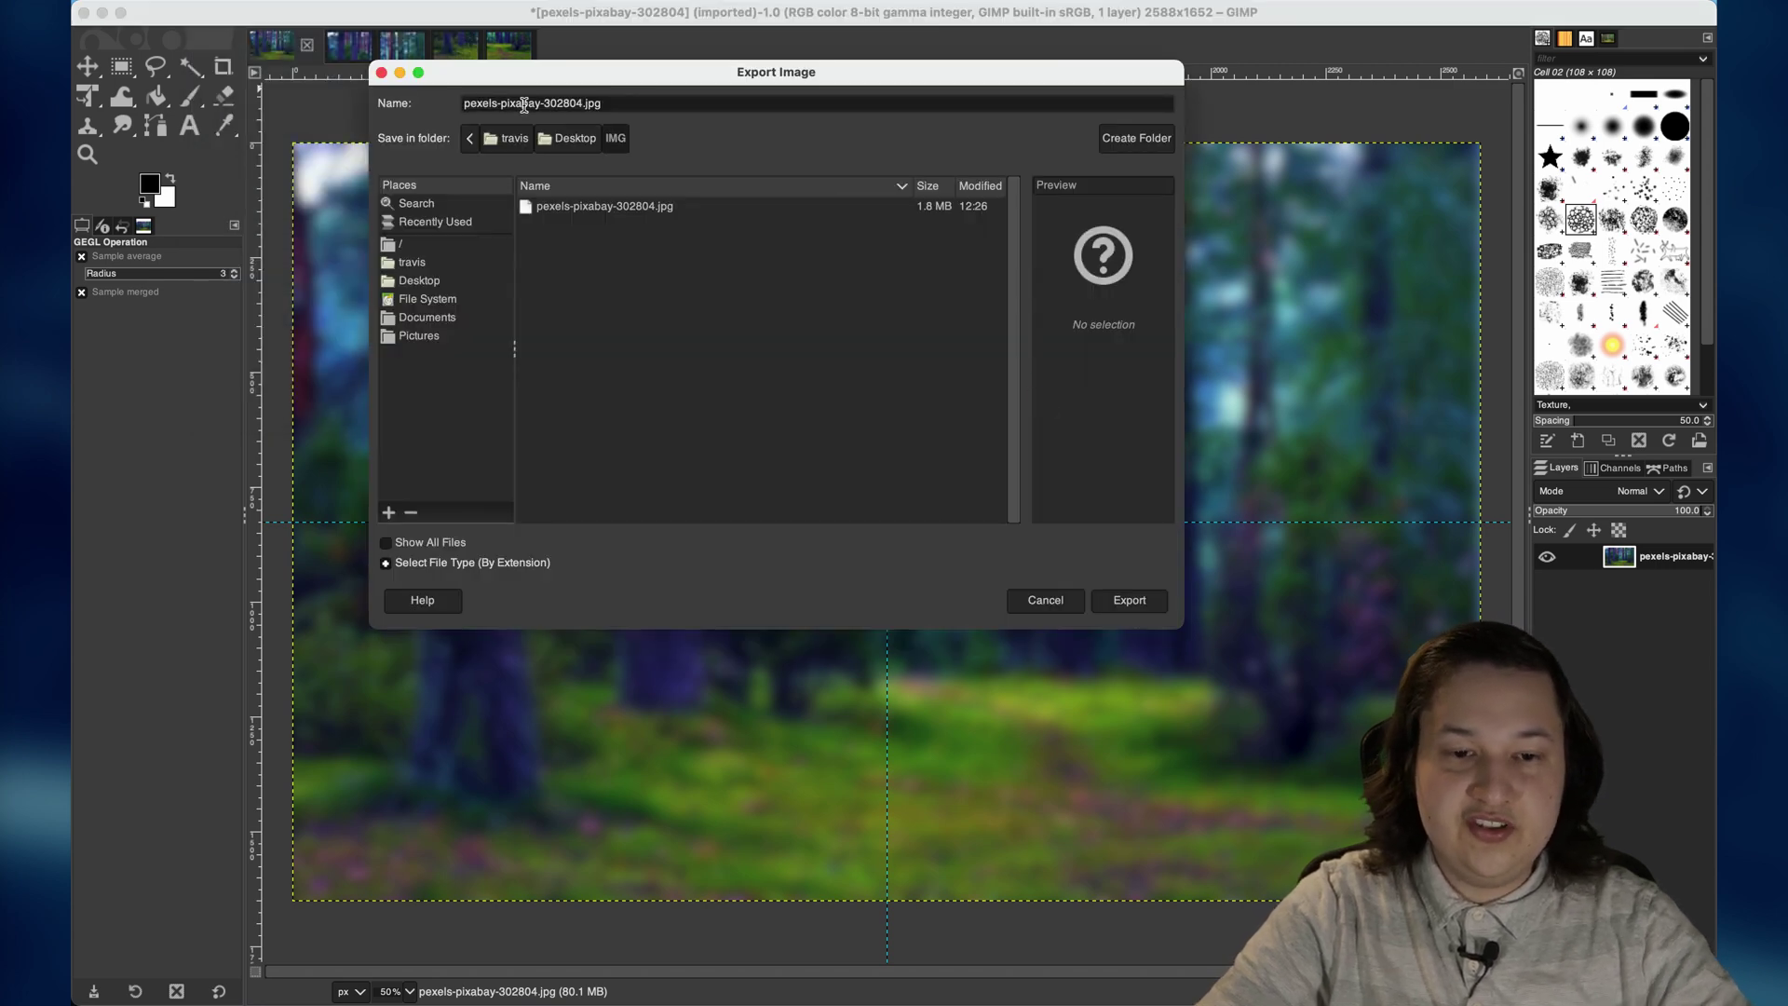
drag(583, 103, 464, 103)
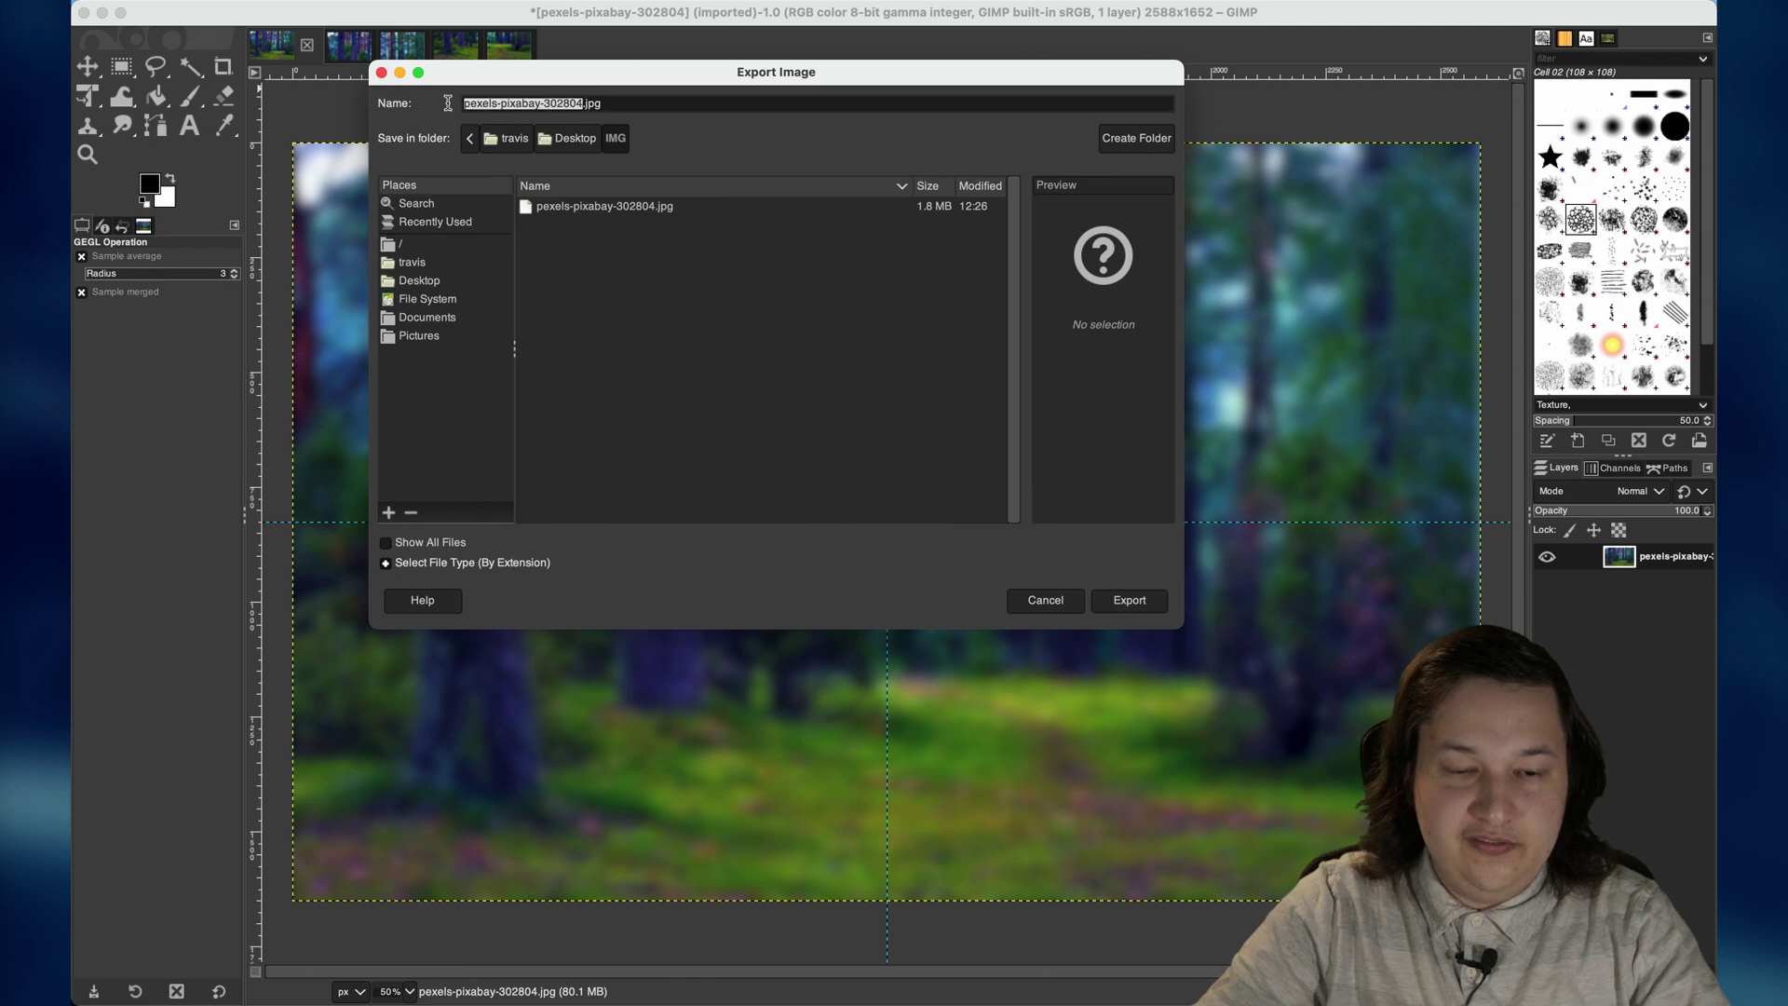
text(full)
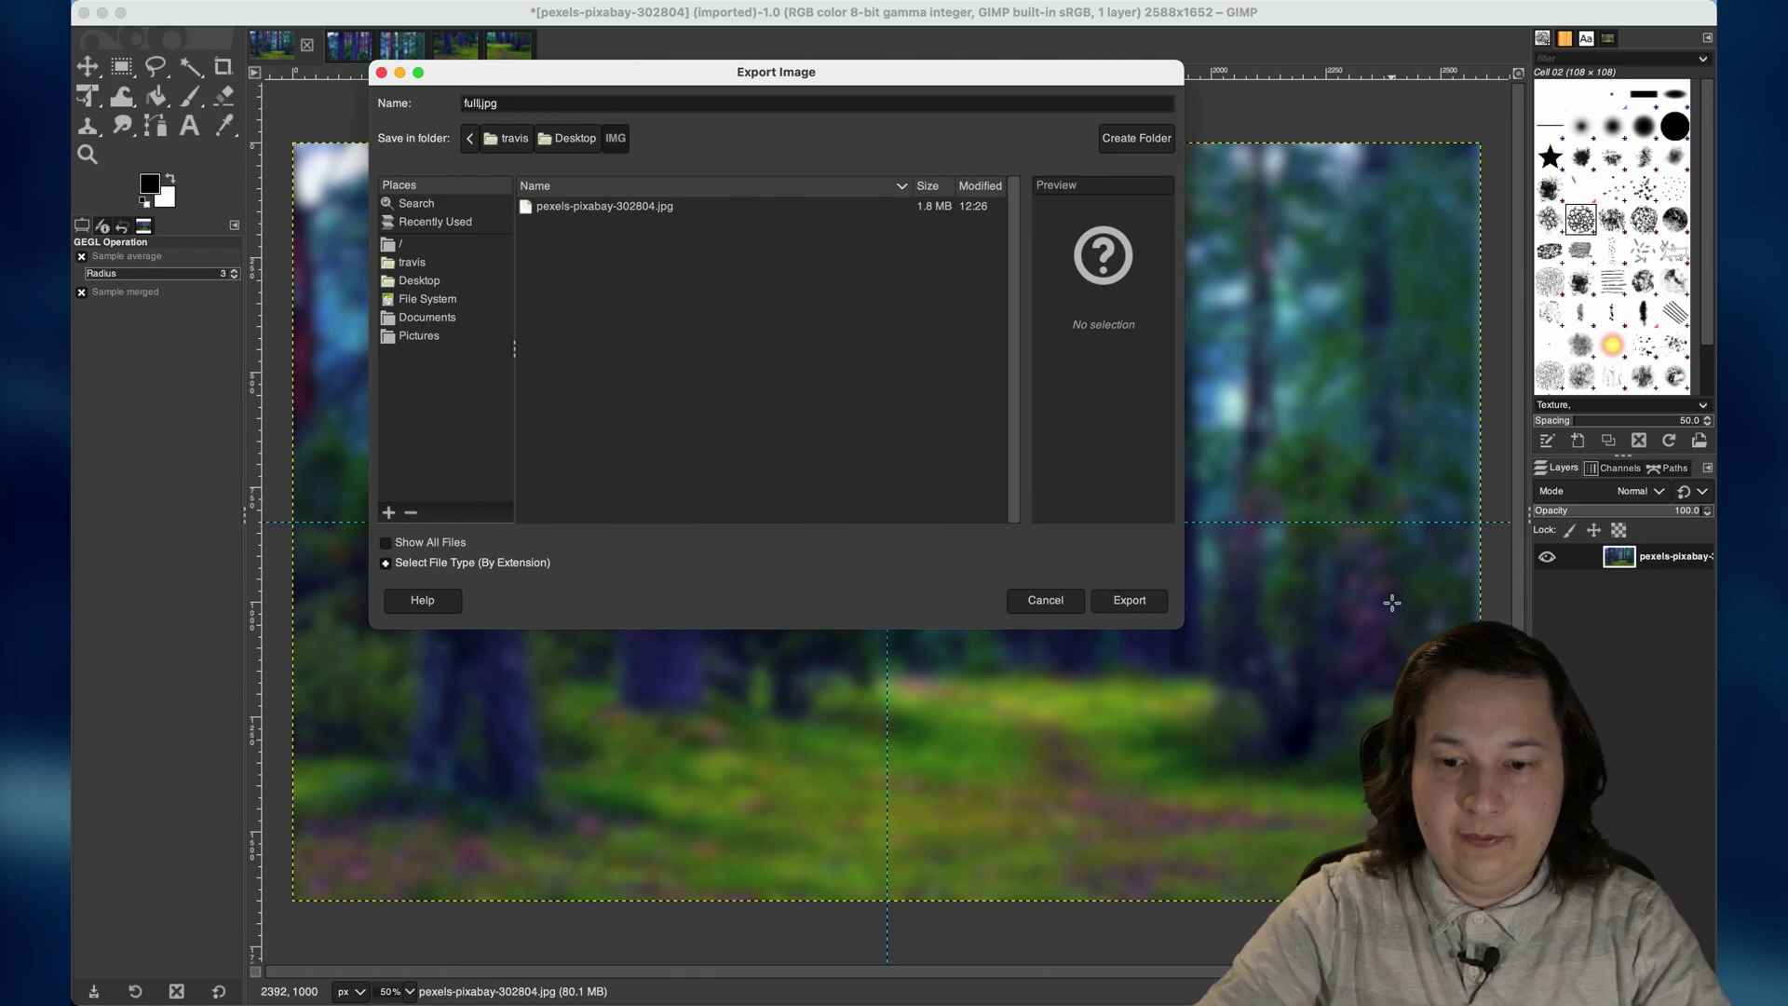
click(1129, 599)
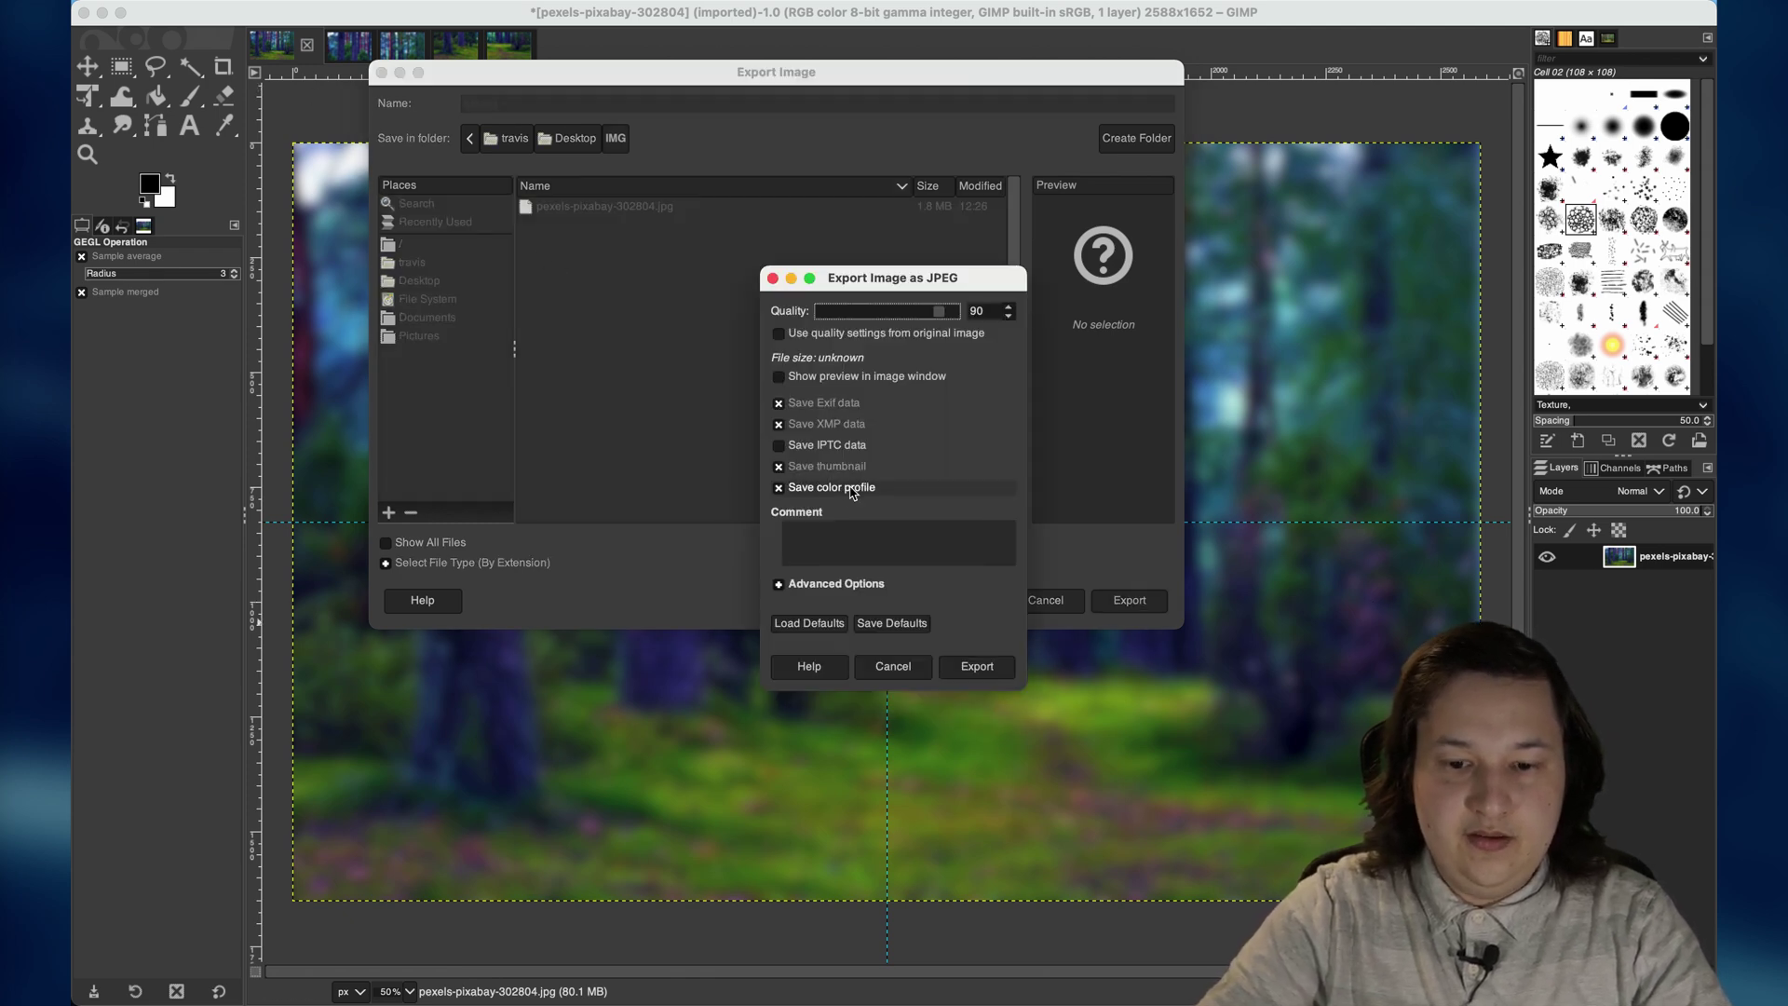
click(985, 672)
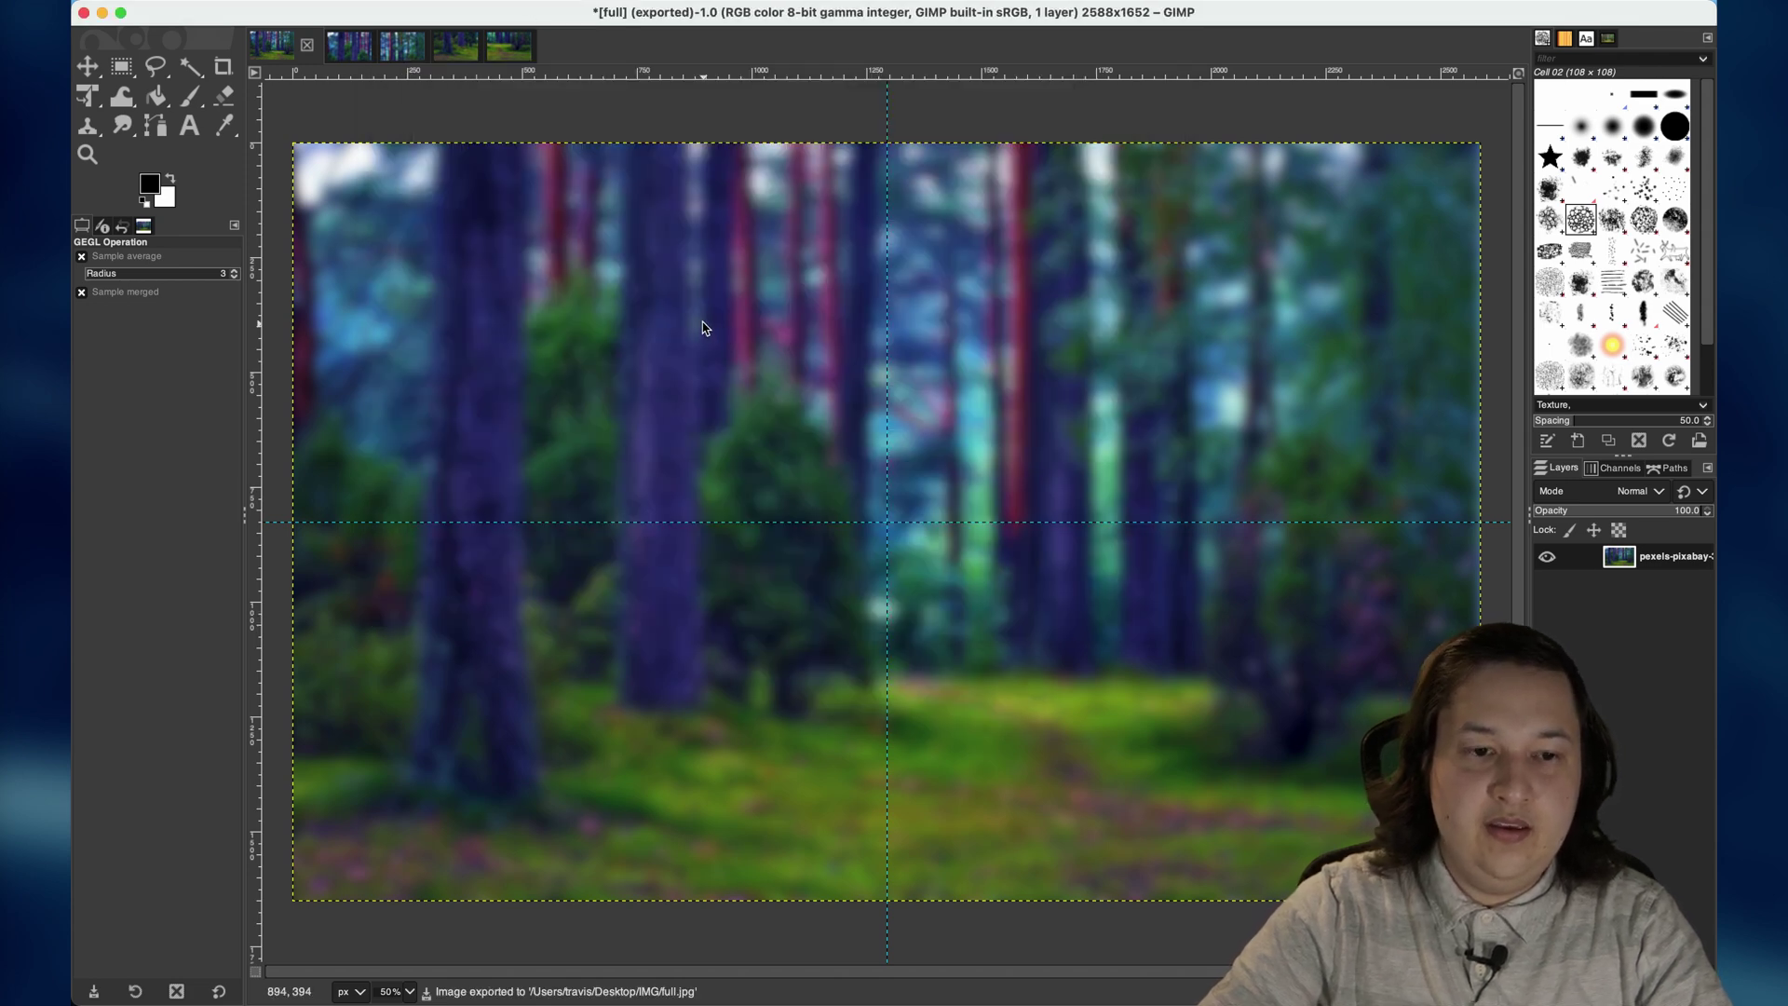
click(341, 54)
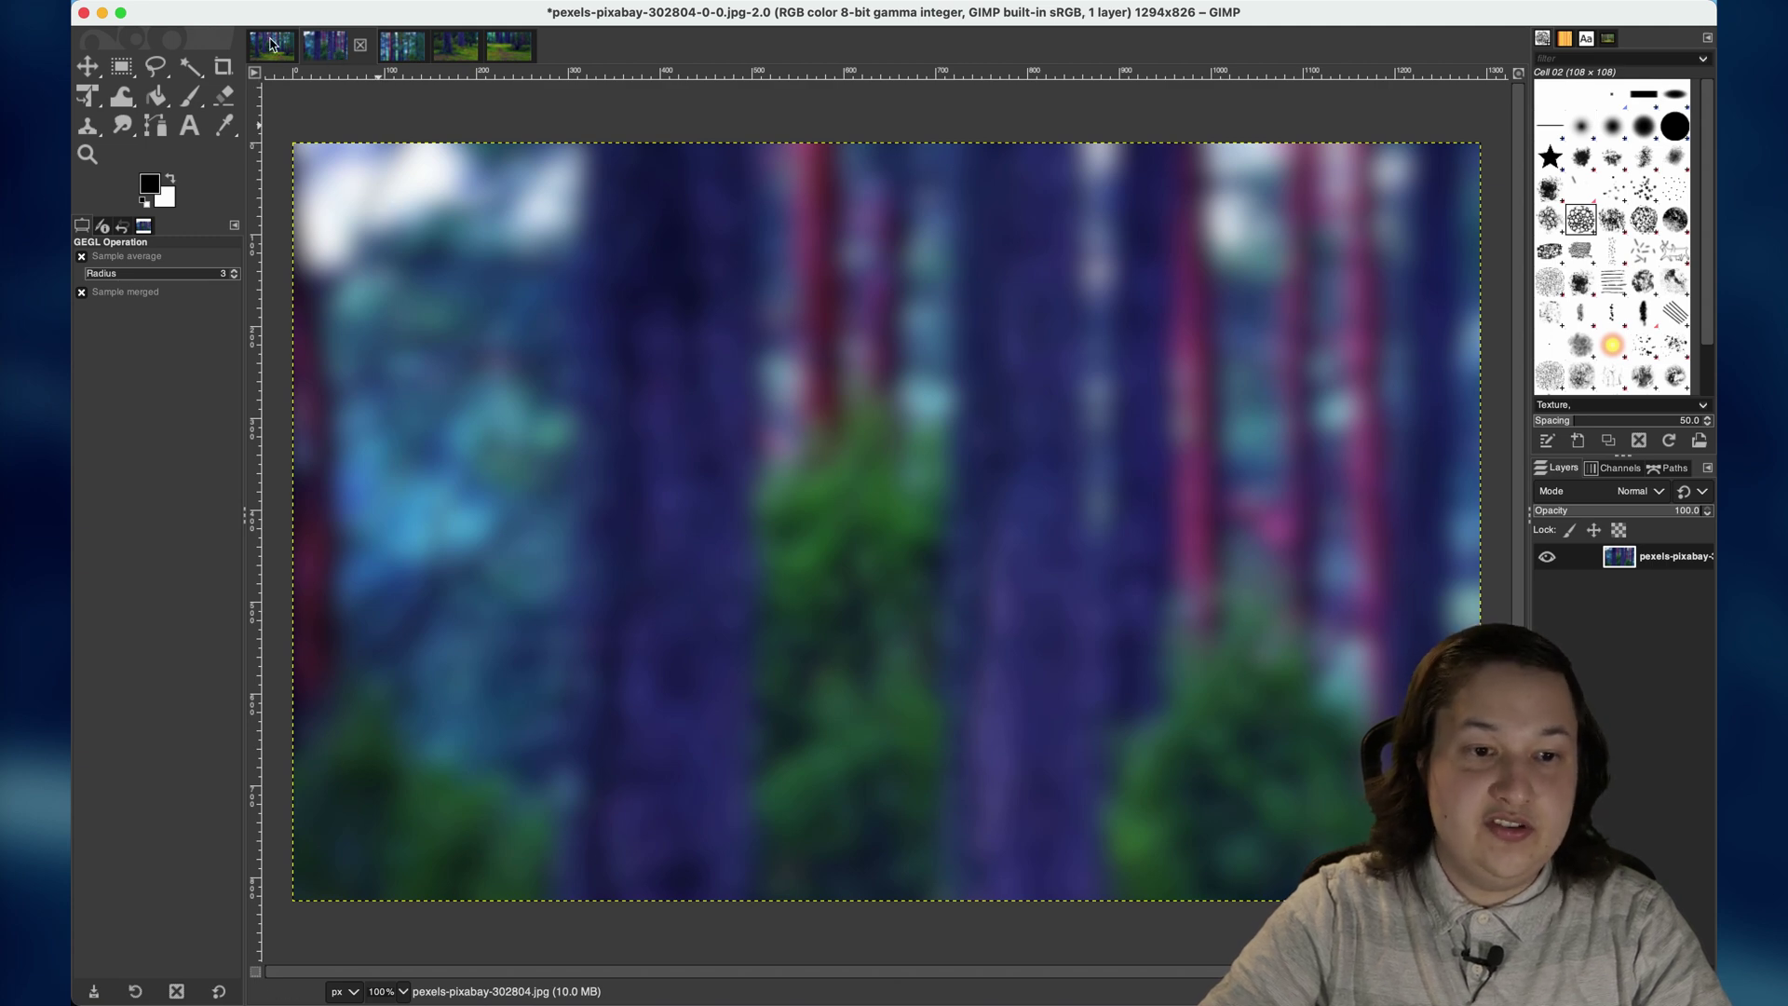
Export the top-left slice as 1.jpg in IMG with default JPEG settings, then show the top-right slice
click(221, 1)
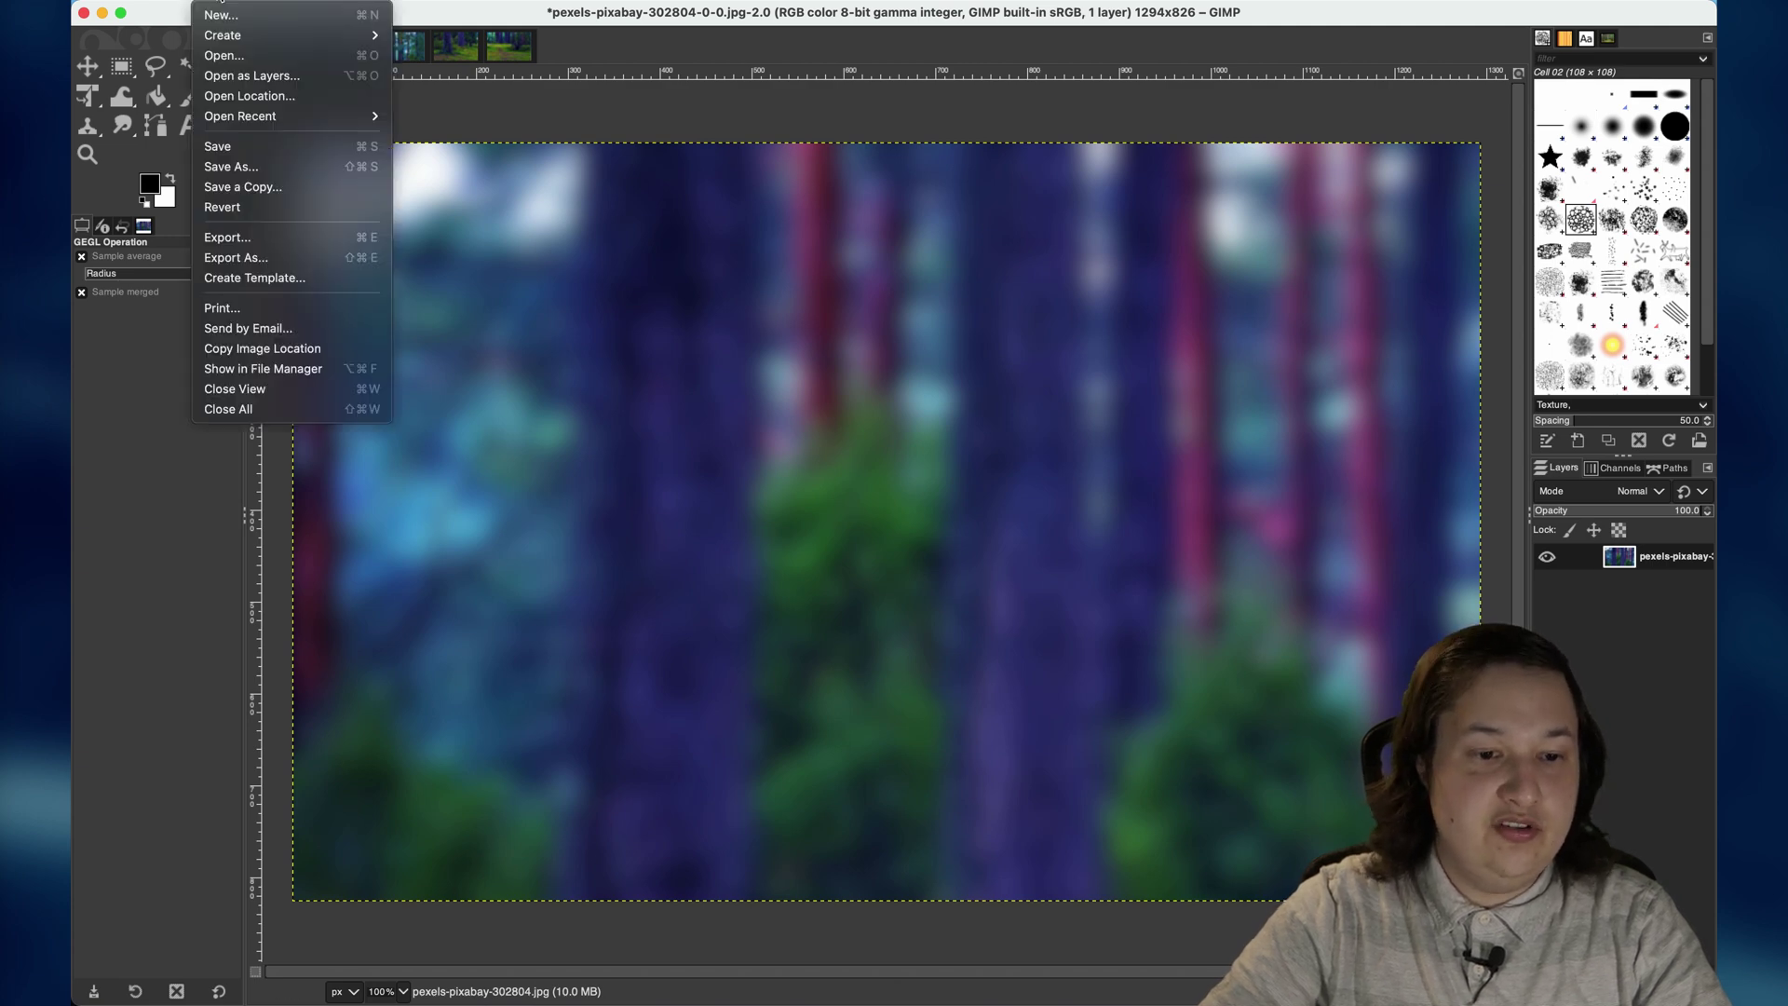
click(270, 257)
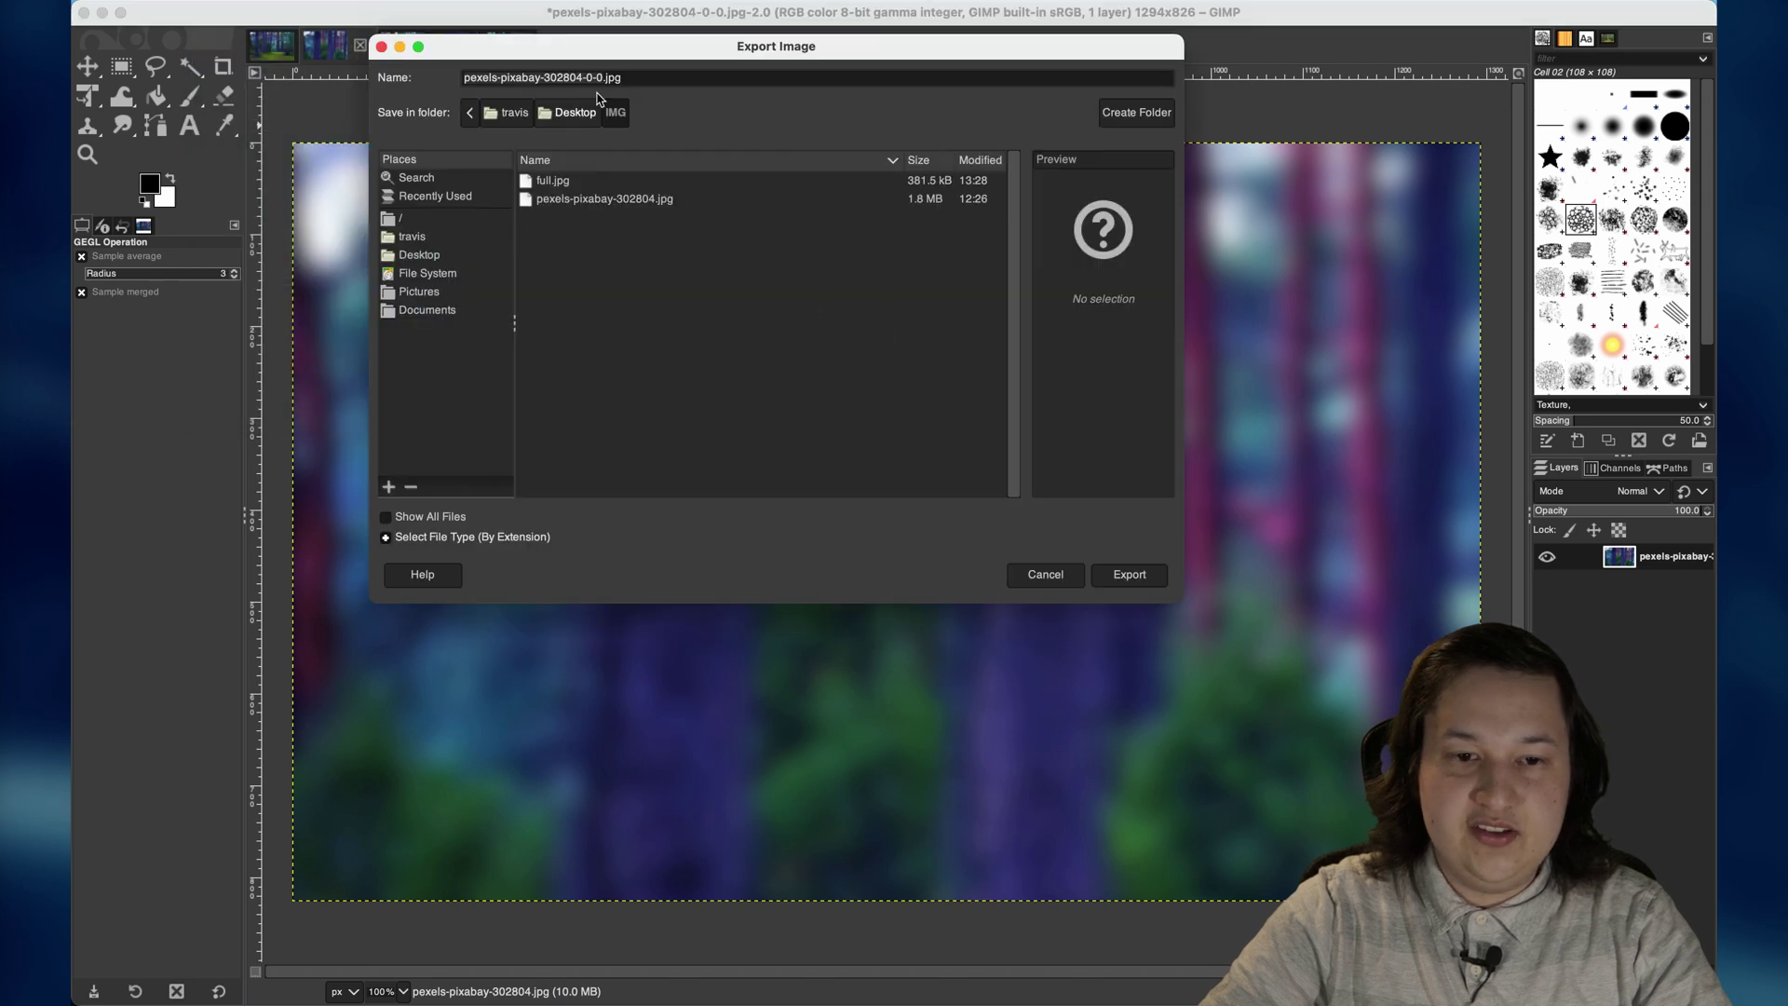
drag(601, 78, 464, 78)
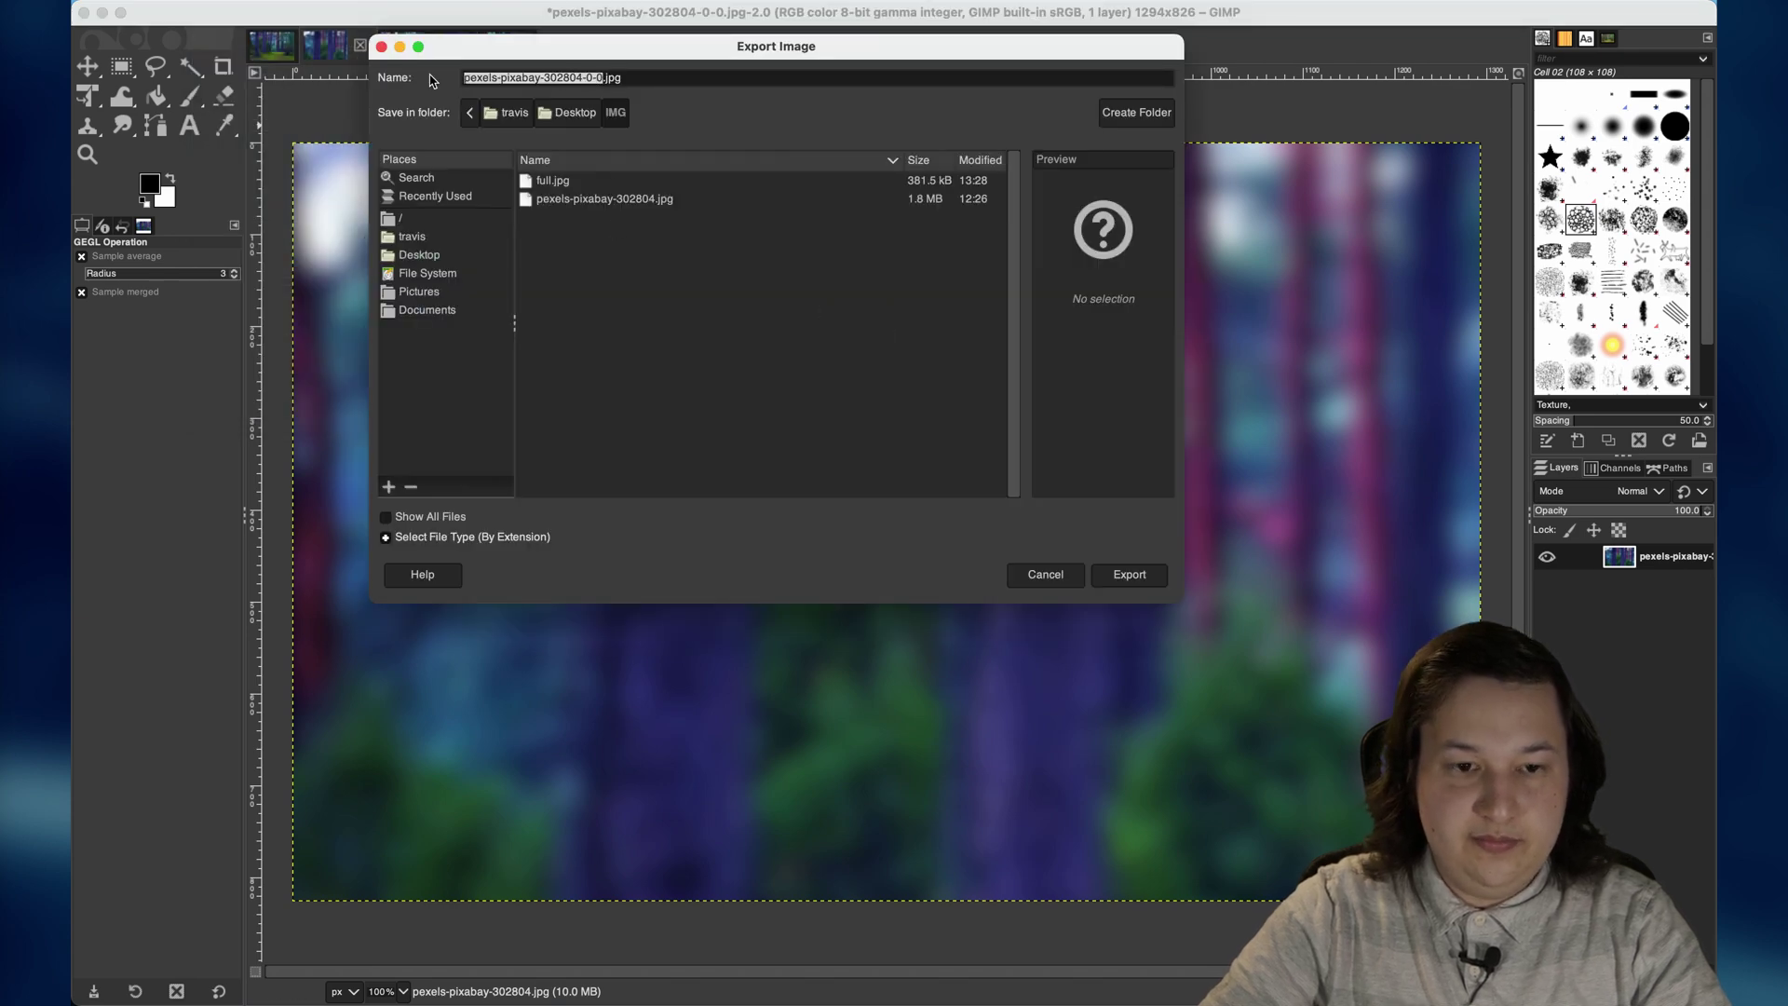
text(1)
click(1129, 574)
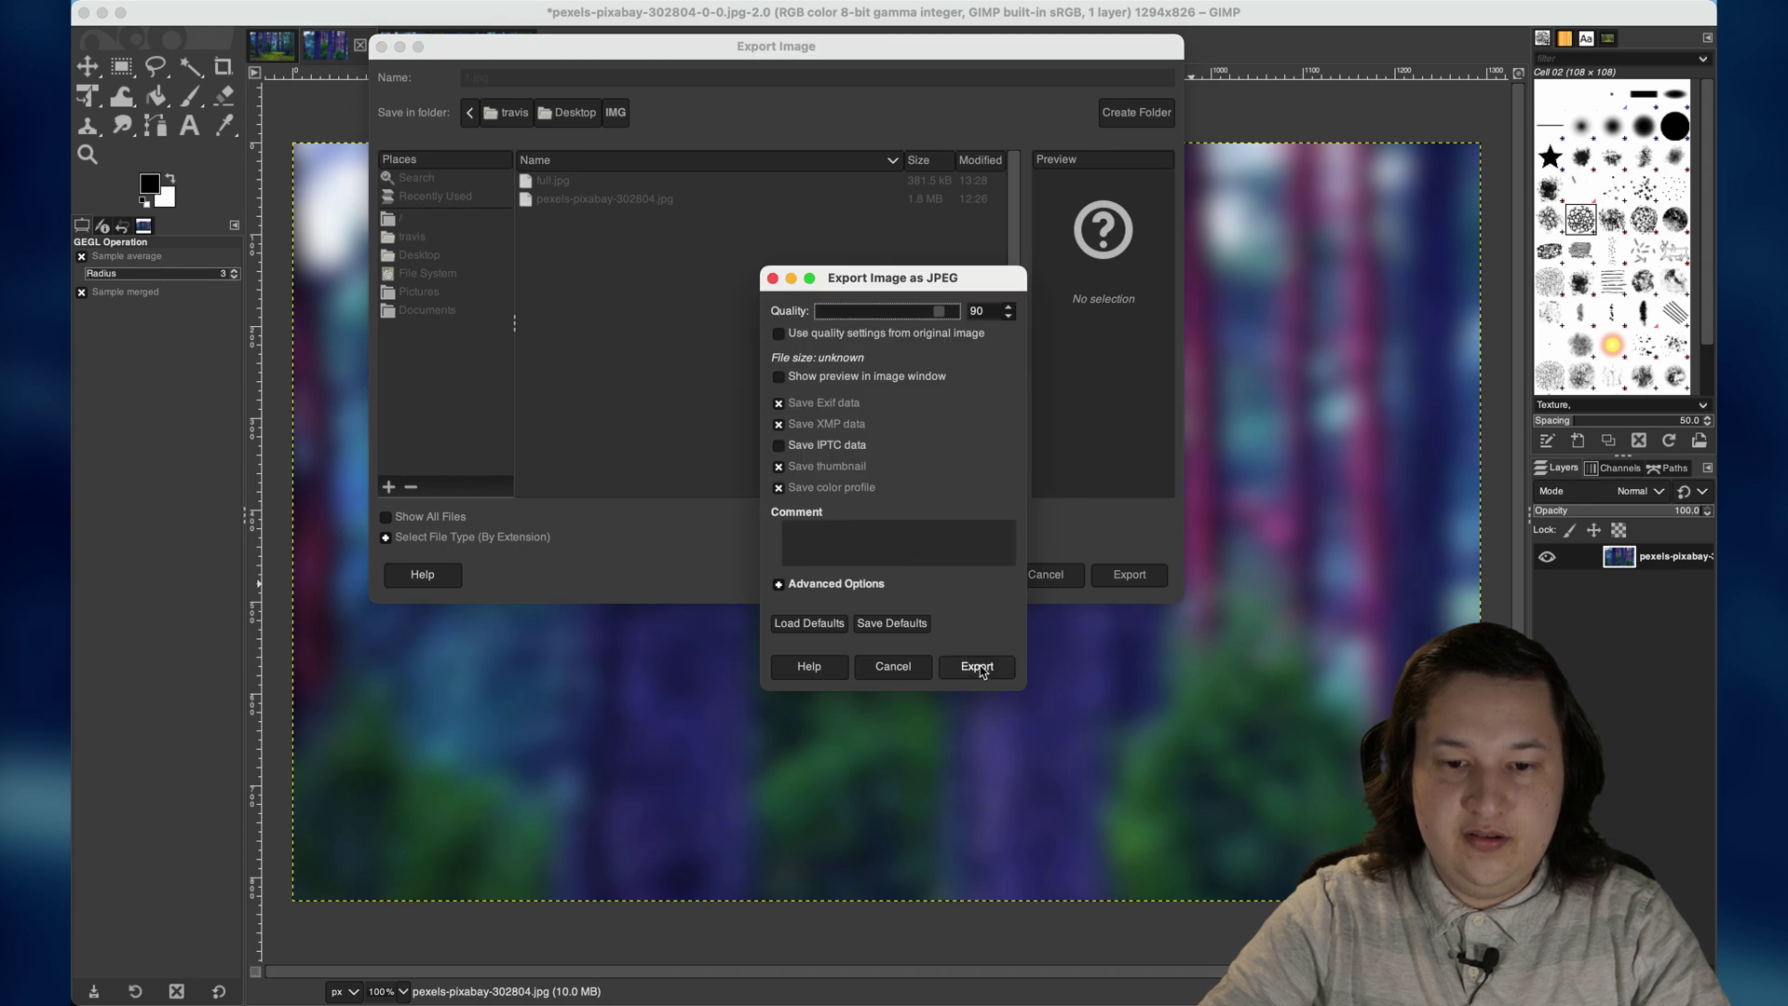
click(973, 667)
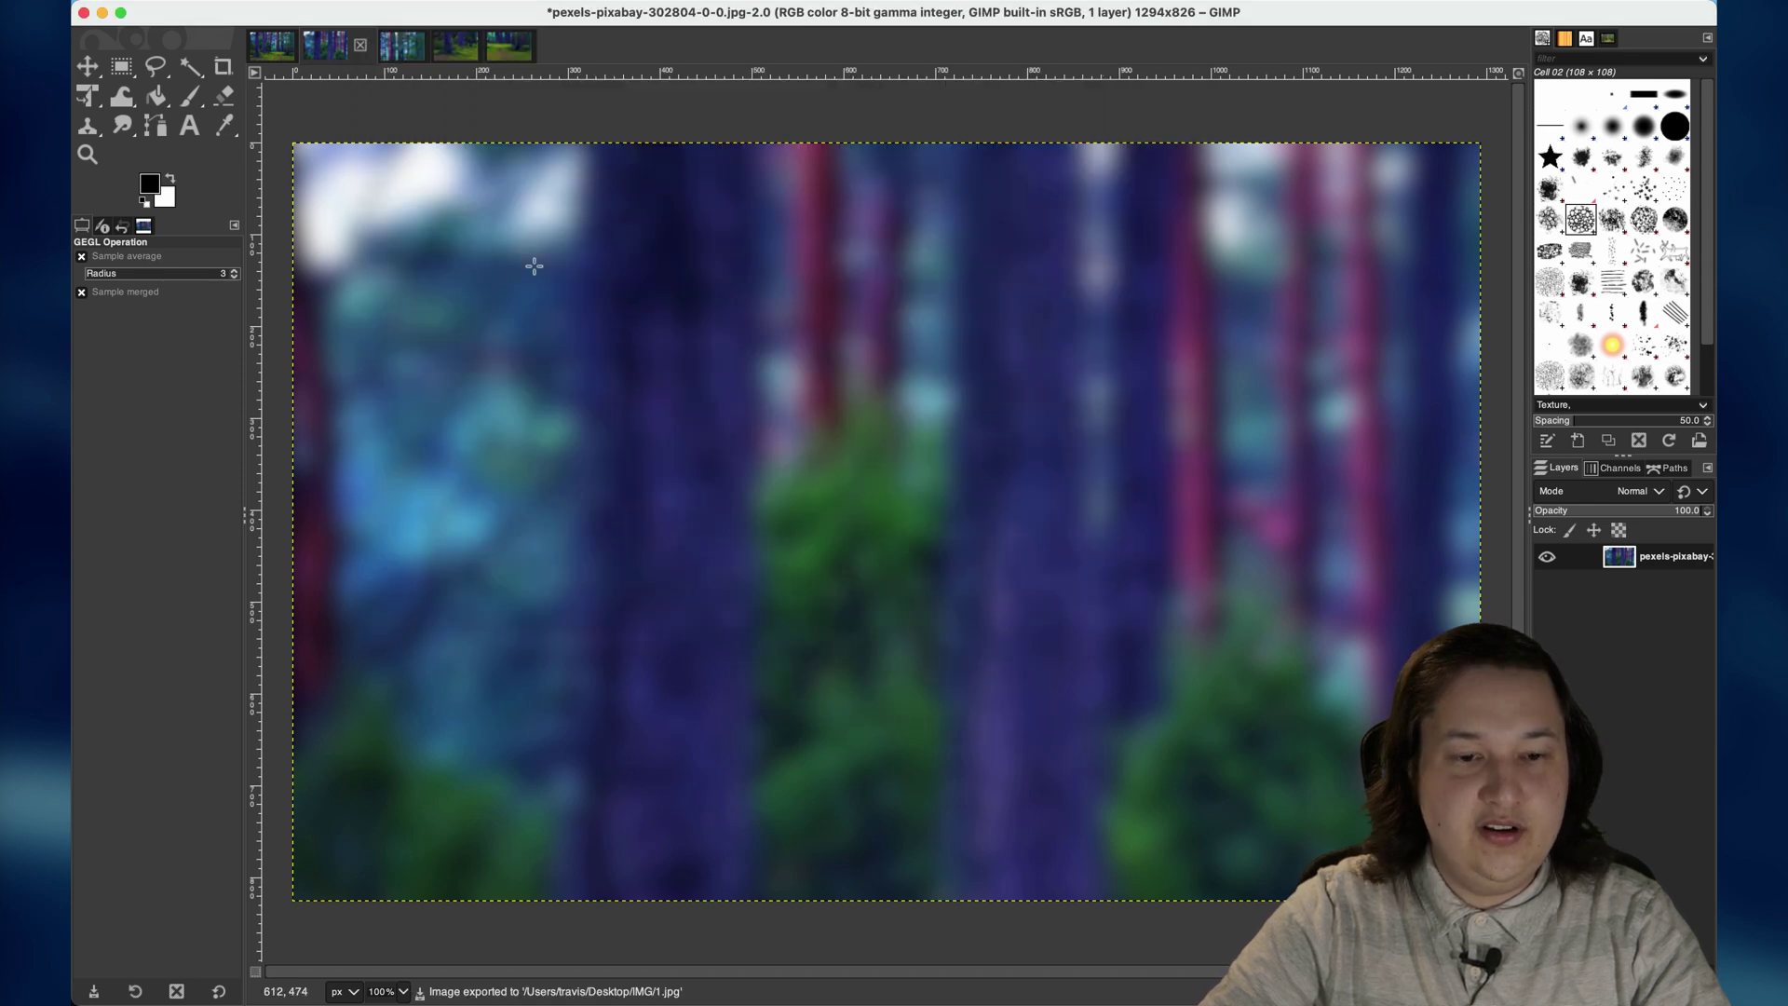
click(397, 52)
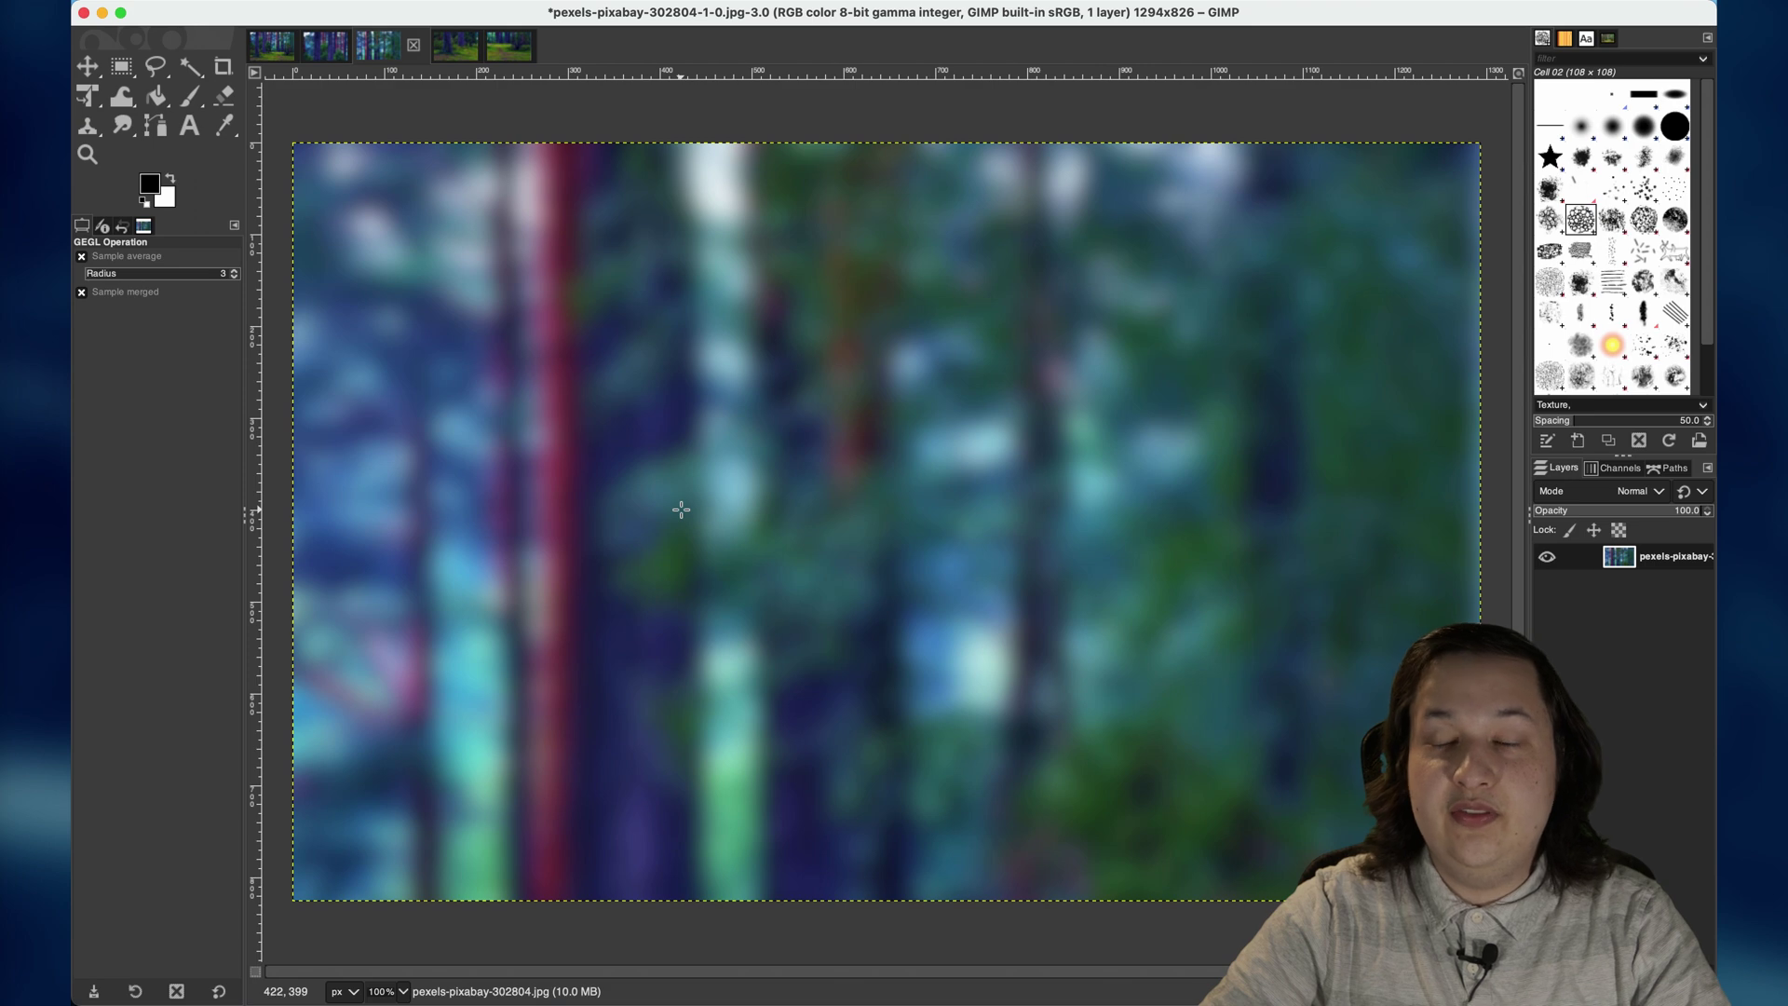